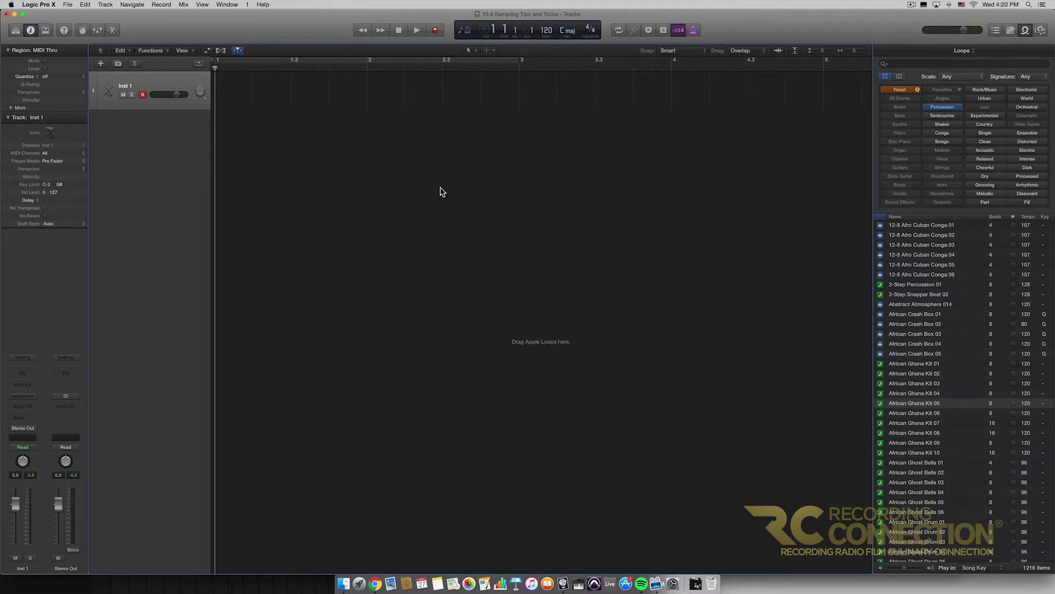
Step: Load the EXS24 sampler as the instrument on the Inst 1 track, and close its plug-in window
{"action": "left_click", "coordinate": [33, 396]}
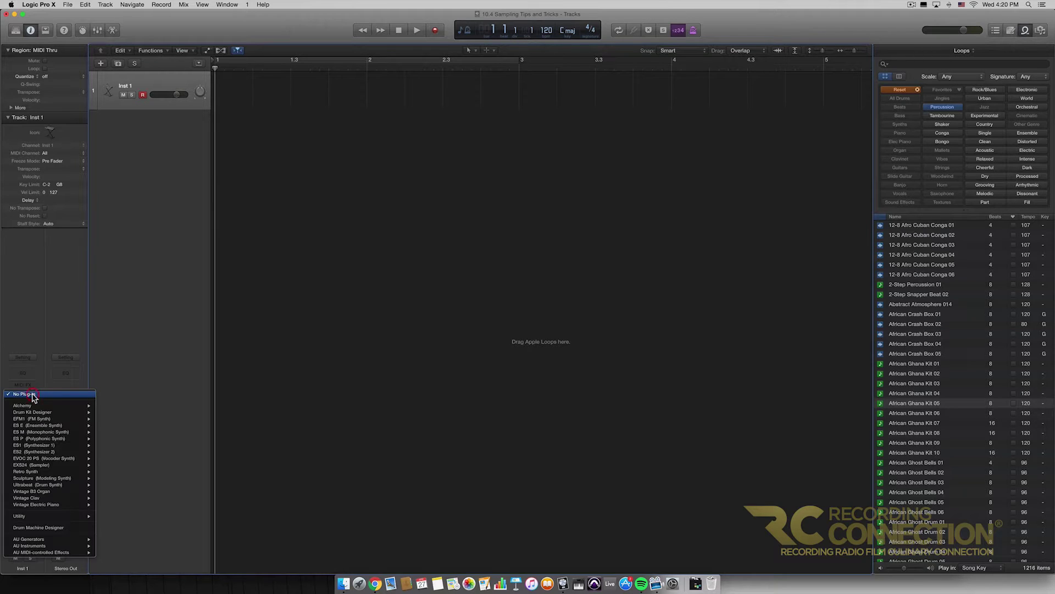
{"action": "mouse_move", "coordinate": [46, 467]}
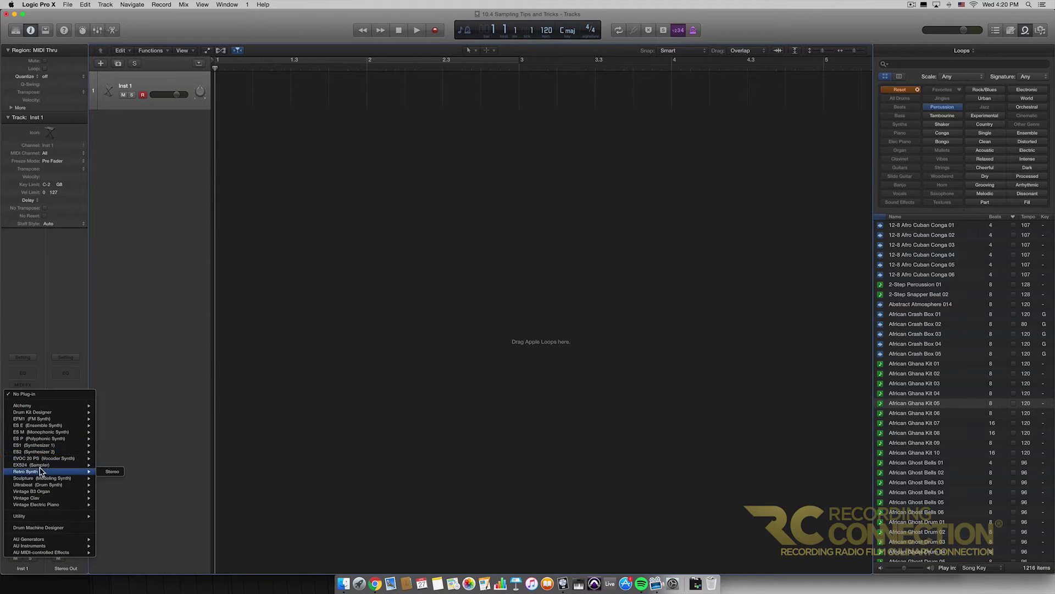
{"action": "left_click", "coordinate": [112, 472]}
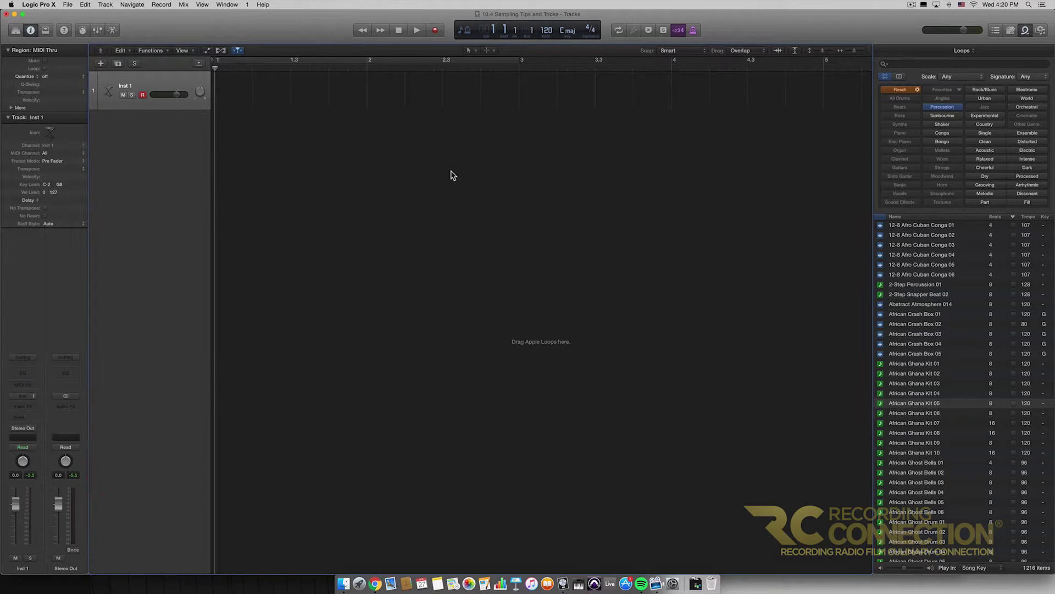
{"action": "left_click_drag", "start_coordinate": [316, 35], "coordinate": [515, 133]}
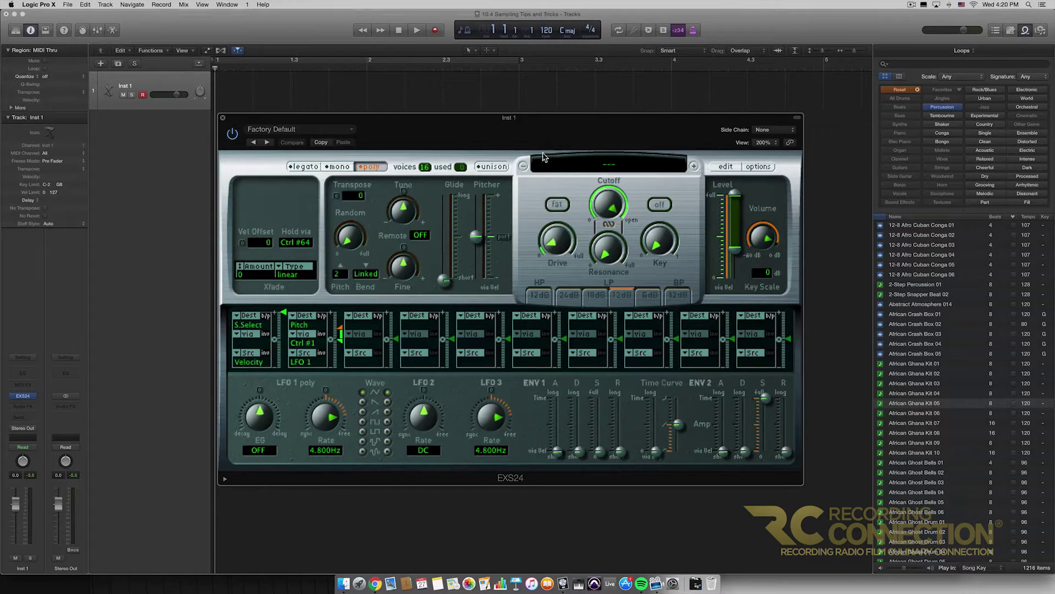
{"action": "left_click", "coordinate": [224, 120]}
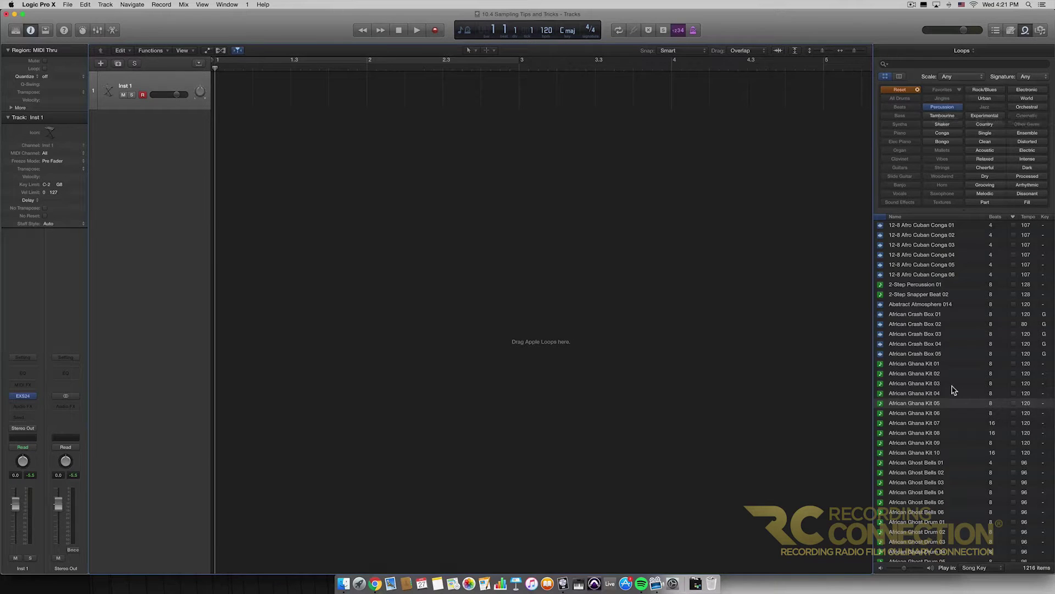
Step: Place the African Ghana Kit 05 loop at bar 1 on a new track and select the African Kit track
{"action": "left_click", "coordinate": [905, 405]}
{"action": "left_click_drag", "start_coordinate": [904, 406], "coordinate": [295, 231]}
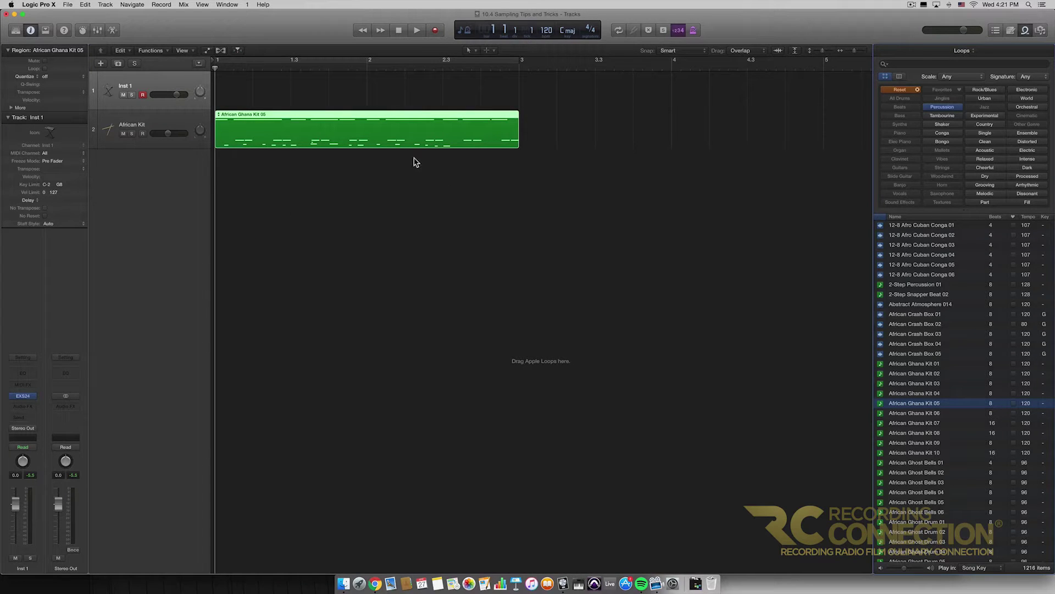
{"action": "left_click", "coordinate": [398, 31]}
{"action": "left_click", "coordinate": [180, 119]}
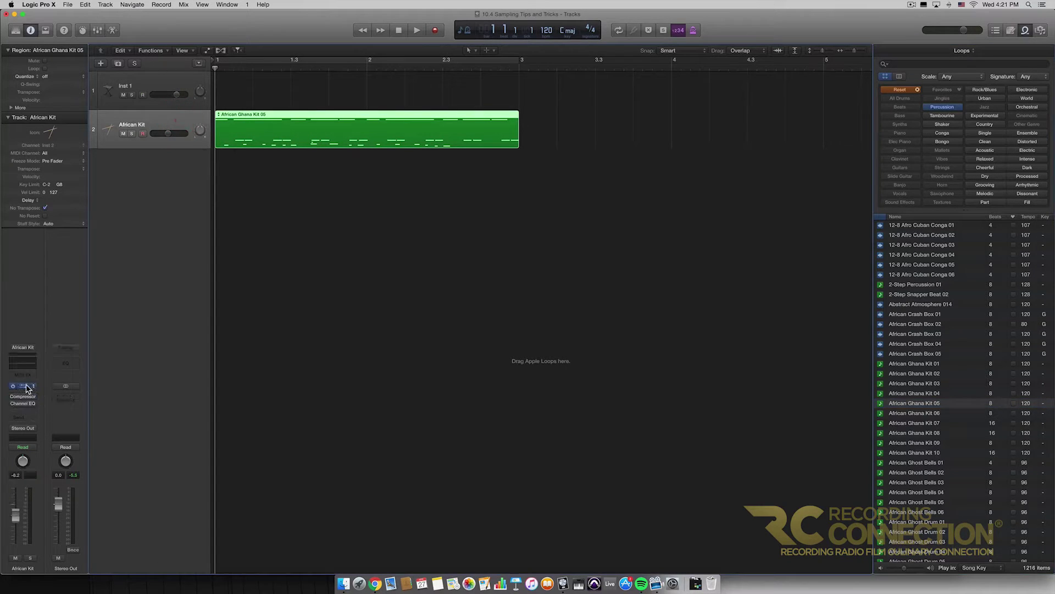
Step: Play the African Ghana Kit 05 region from the start, and return the playhead to bar 1
{"action": "left_click", "coordinate": [378, 194]}
{"action": "left_click", "coordinate": [402, 32]}
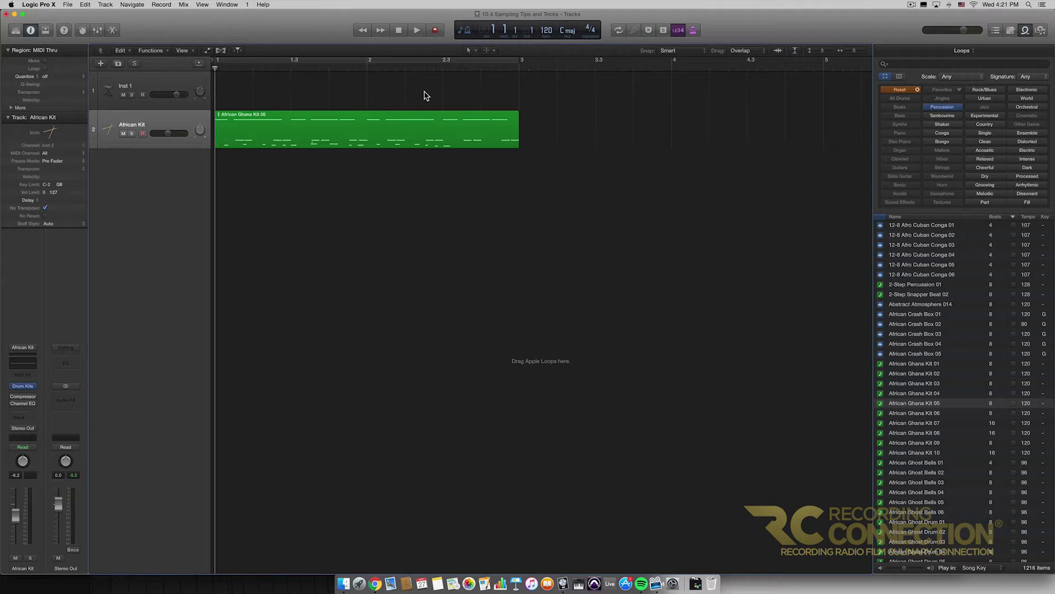
{"action": "left_click", "coordinate": [418, 29]}
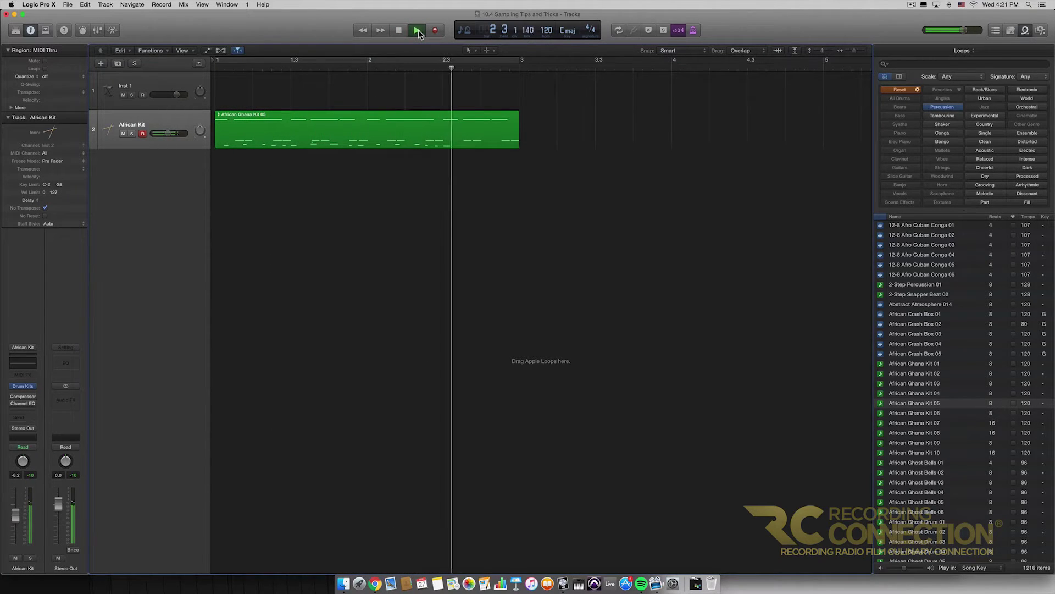
{"action": "key", "text": "space"}
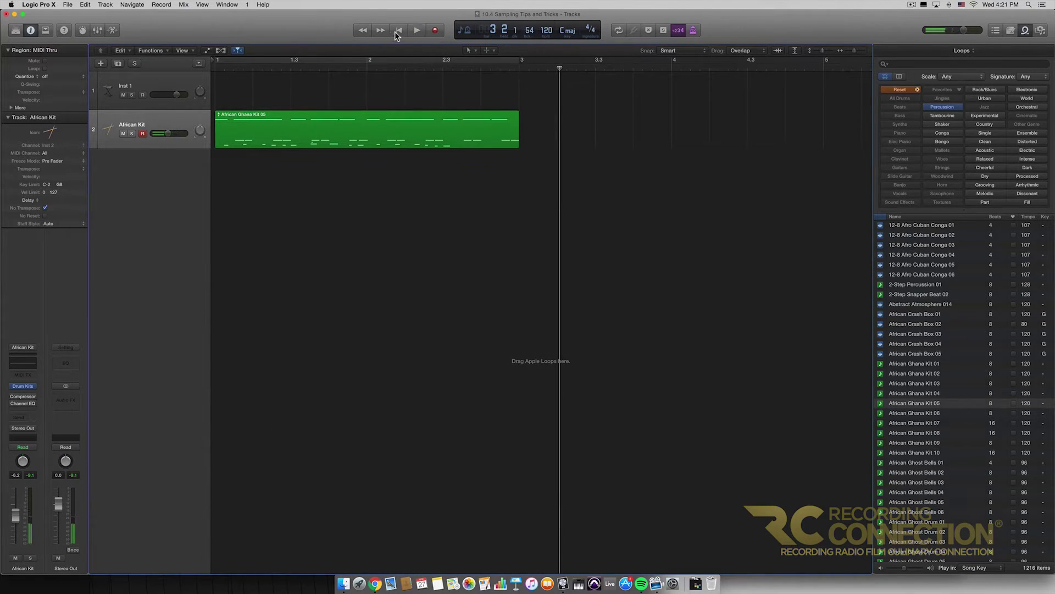
{"action": "left_click", "coordinate": [399, 31]}
Step: Open the African Ghana Kit 05 region in an enlarged Piano Roll and mute all the notes from C1 upward
{"action": "left_click", "coordinate": [400, 123]}
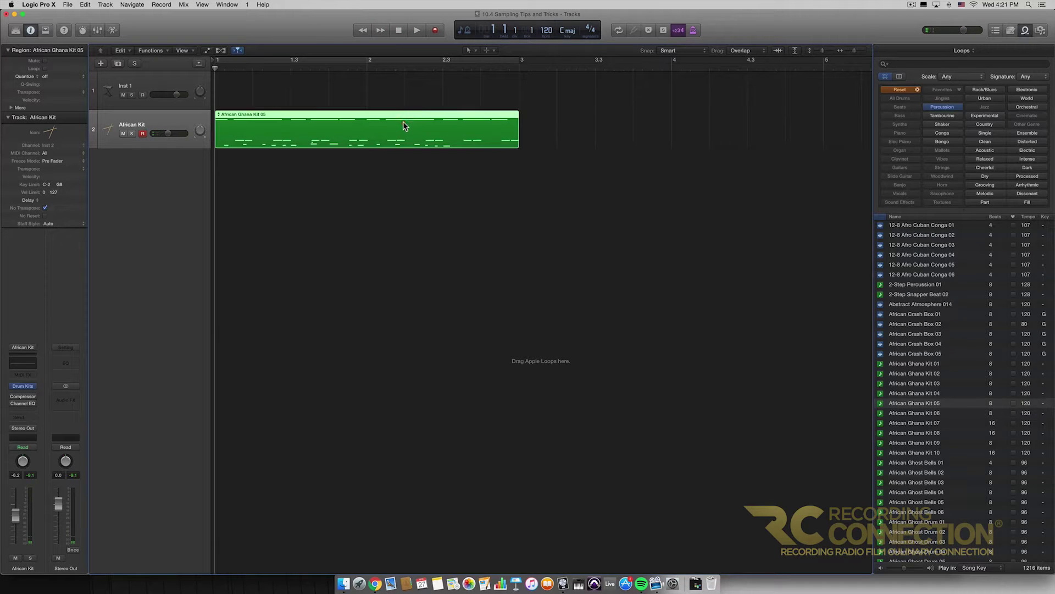
{"action": "double_click", "coordinate": [400, 124]}
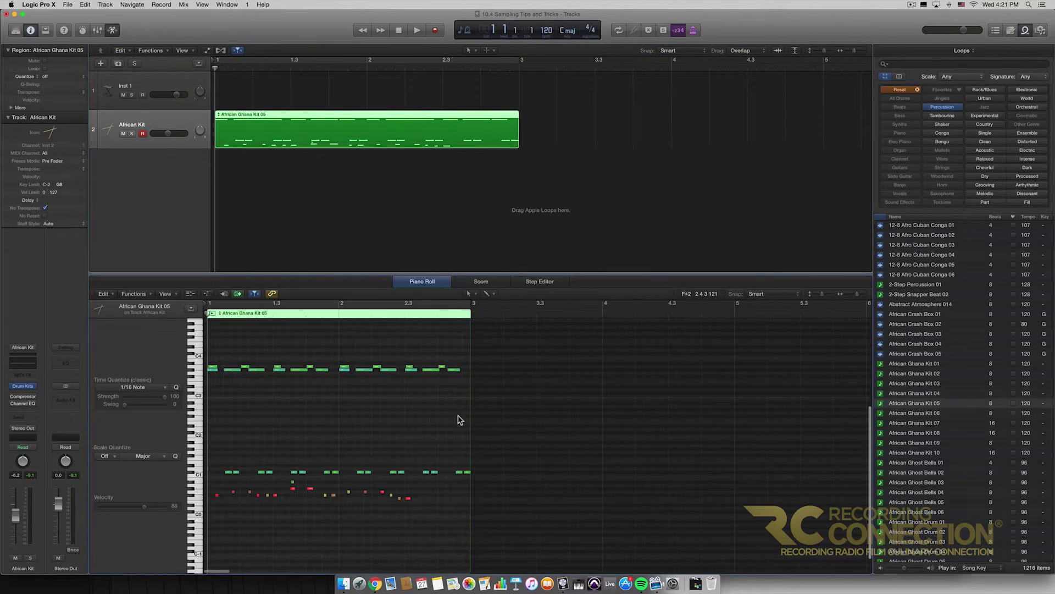
{"action": "left_click_drag", "start_coordinate": [472, 274], "coordinate": [471, 230]}
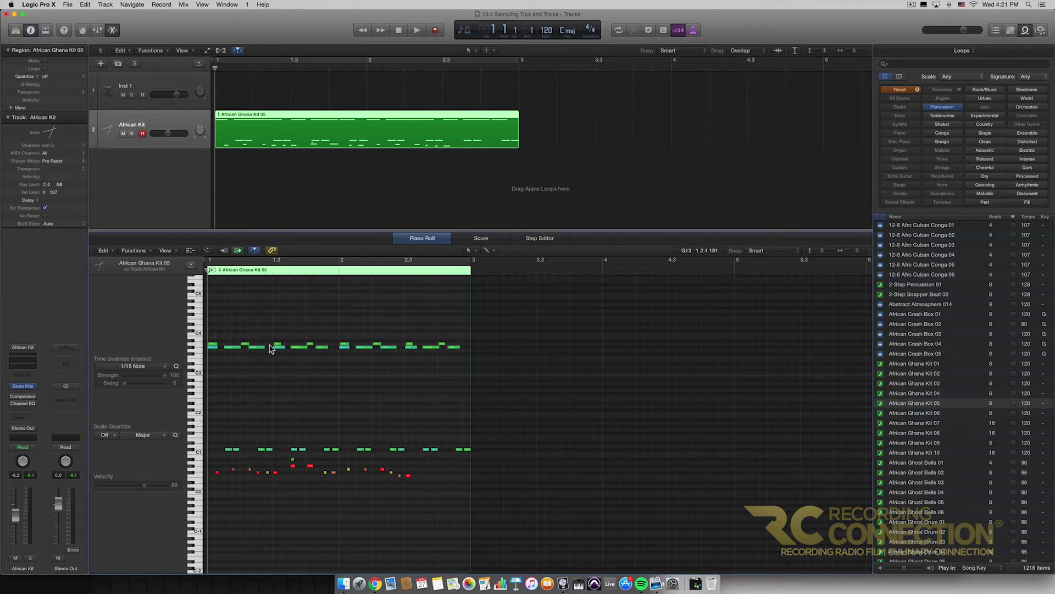
{"action": "left_click_drag", "start_coordinate": [214, 329], "coordinate": [469, 454]}
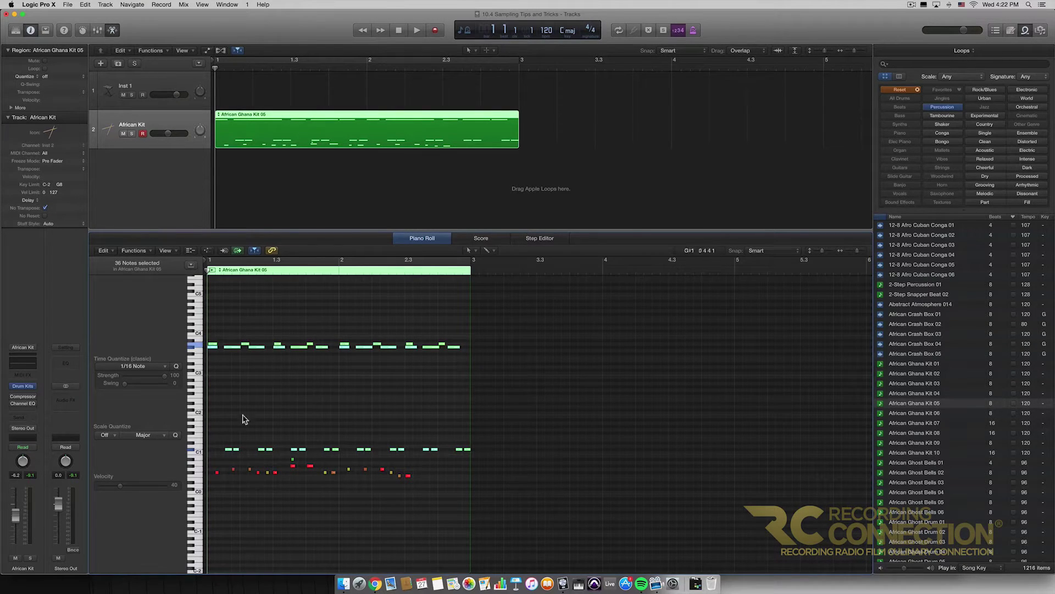
{"action": "key", "text": "ctrl+m"}
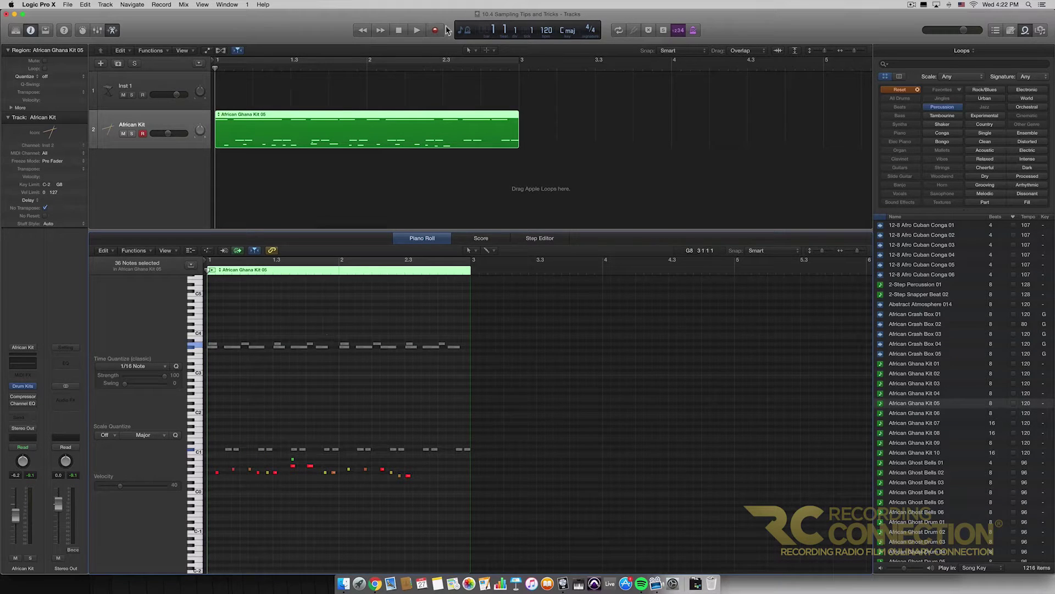
Step: Play the region from bar 1 to hear only the unmuted drum notes
{"action": "left_click", "coordinate": [401, 31]}
{"action": "key", "text": "space"}
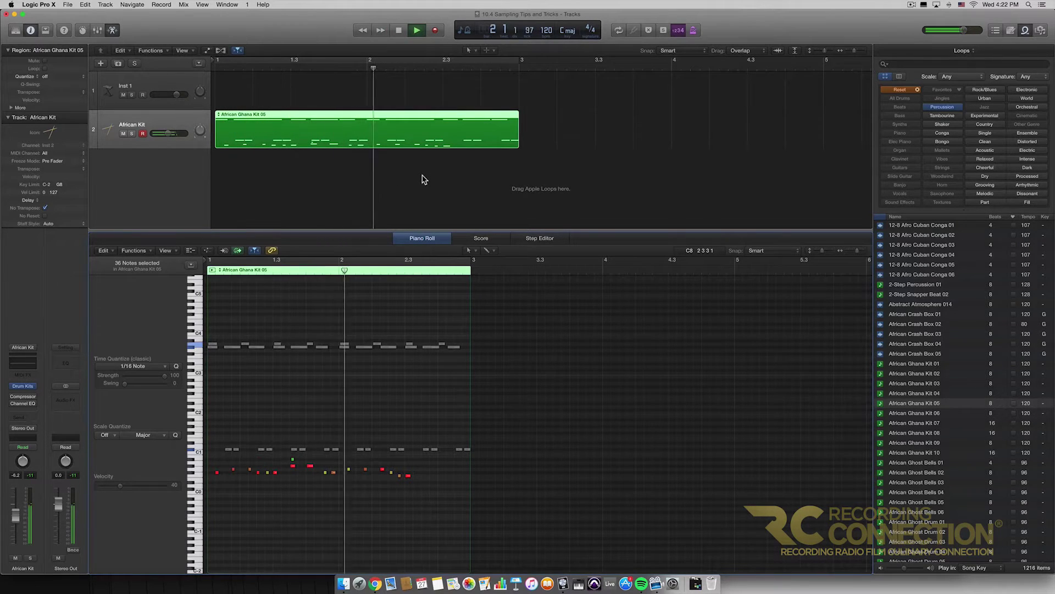
{"action": "key", "text": "space"}
Step: Audition the individual low drum notes below C1 in the Piano Roll to compare their sounds
{"action": "left_click", "coordinate": [408, 467]}
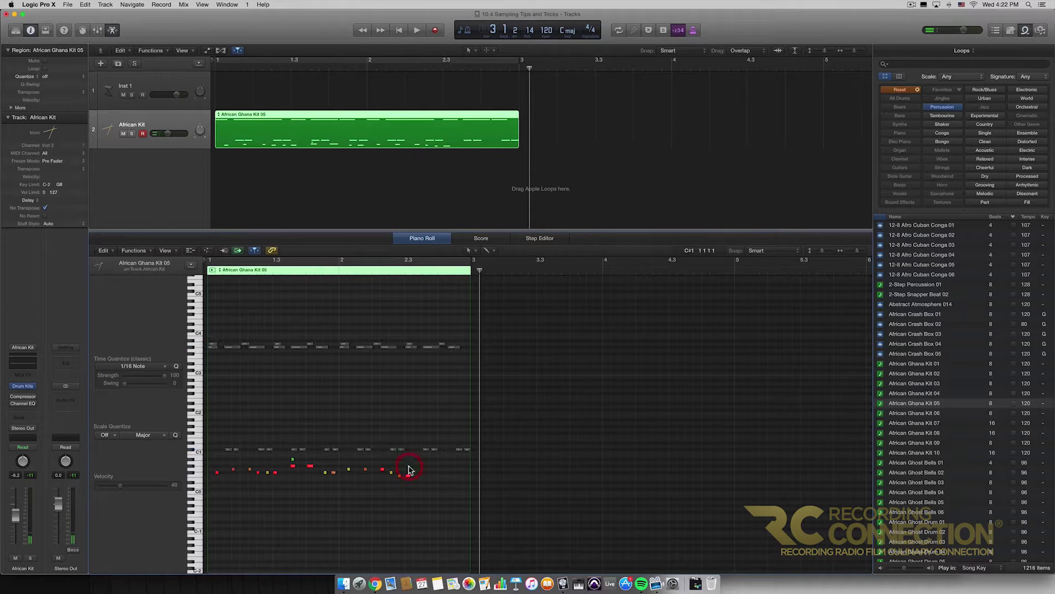
{"action": "left_click", "coordinate": [407, 476]}
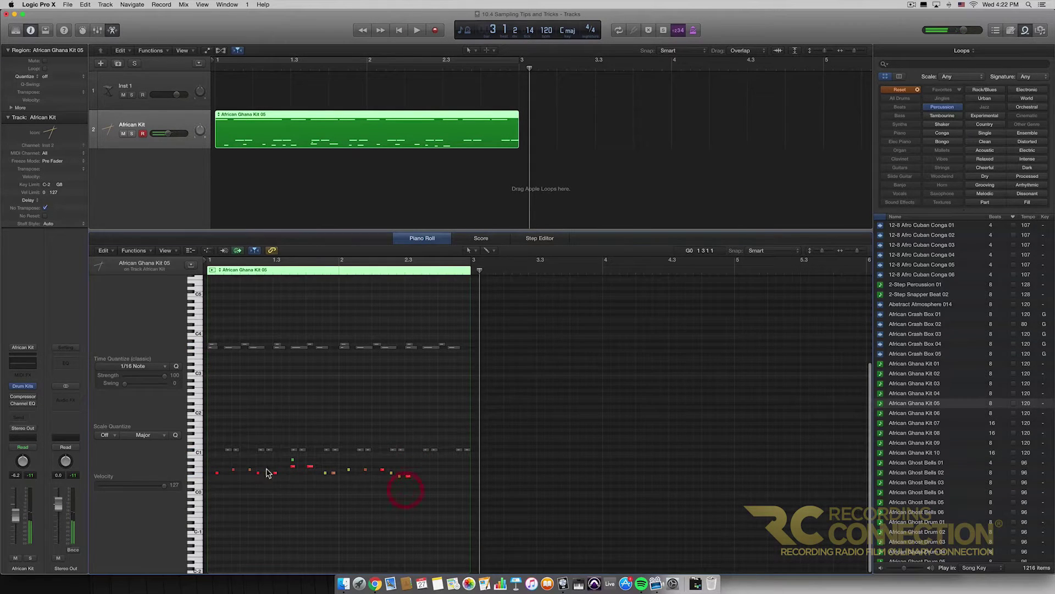
{"action": "left_click", "coordinate": [234, 468]}
{"action": "left_click", "coordinate": [250, 471]}
{"action": "left_click", "coordinate": [250, 472]}
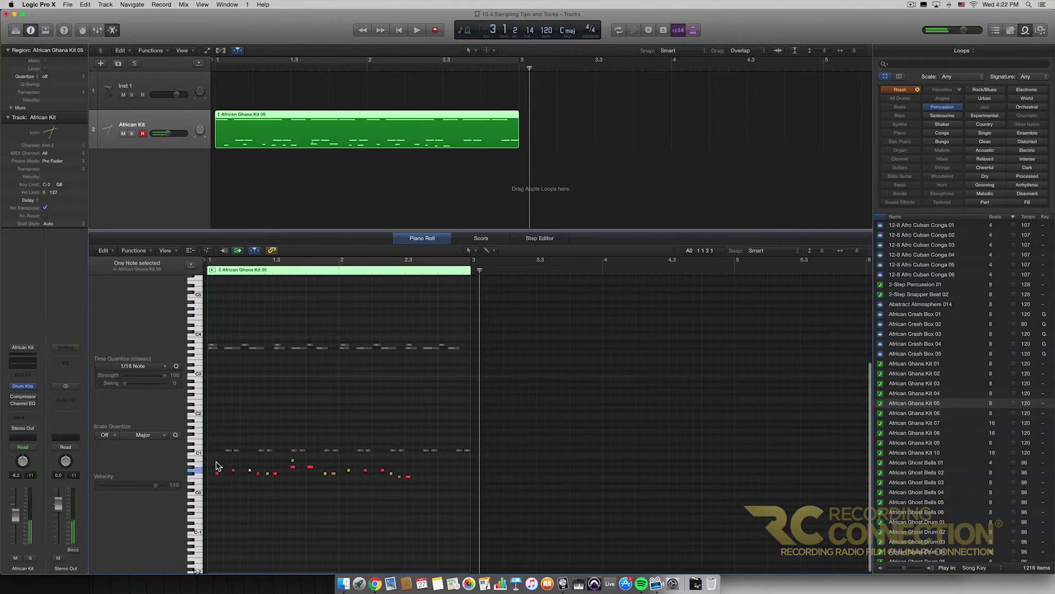
{"action": "left_click", "coordinate": [236, 474]}
{"action": "left_click", "coordinate": [258, 478]}
{"action": "left_click", "coordinate": [292, 482]}
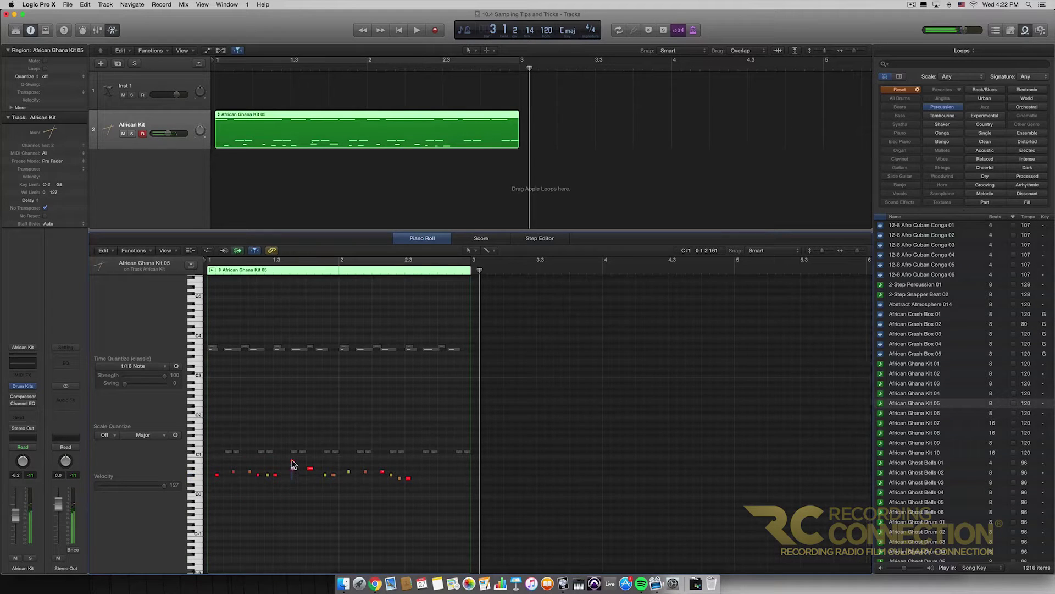
Step: Delete the surplus low drum notes in the Piano Roll, keeping only four separate hits
{"action": "left_click_drag", "start_coordinate": [320, 486], "coordinate": [399, 465]}
{"action": "key", "text": "Delete"}
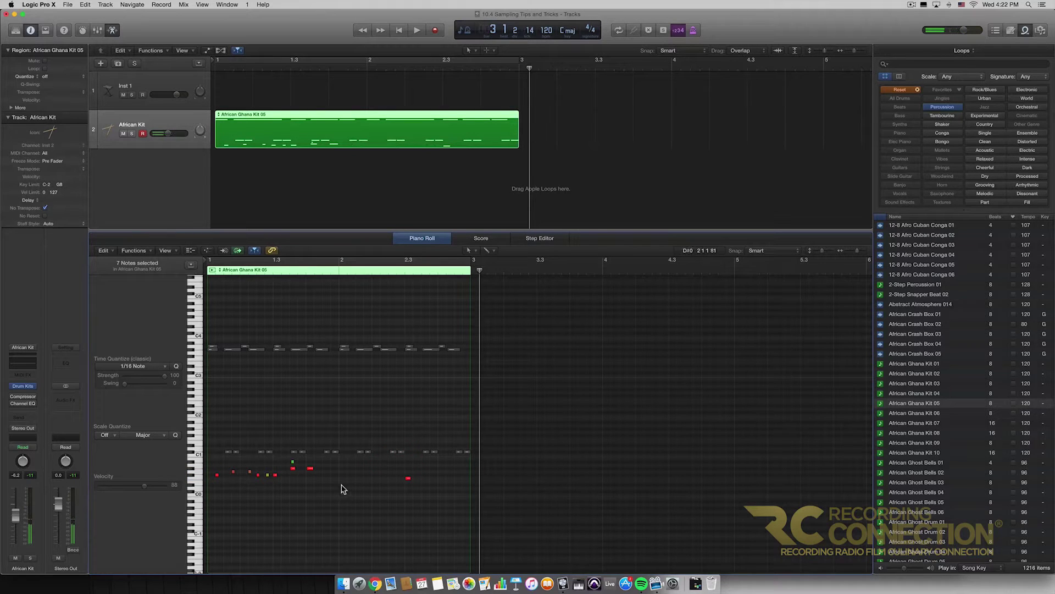
{"action": "left_click", "coordinate": [287, 463]}
{"action": "left_click", "coordinate": [235, 471]}
{"action": "left_click", "coordinate": [217, 473]}
Step: Move the second drum hit slightly later with its velocity at 127, and play the region back from bar 1
{"action": "mouse_move", "coordinate": [229, 469]}
{"action": "left_mouse_down"}
{"action": "mouse_move", "coordinate": [275, 478]}
{"action": "mouse_move", "coordinate": [233, 473]}
{"action": "mouse_move", "coordinate": [242, 472]}
{"action": "left_mouse_up"}
{"action": "left_click_drag", "start_coordinate": [162, 490], "coordinate": [173, 490]}
{"action": "left_click", "coordinate": [399, 30]}
{"action": "key", "text": "space"}
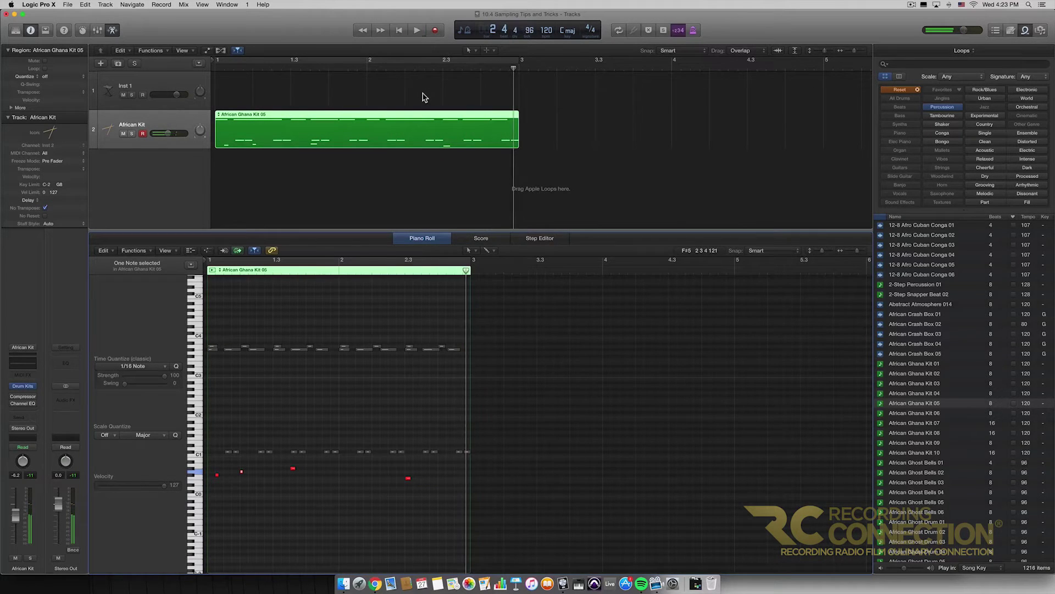
{"action": "double_click", "coordinate": [400, 30]}
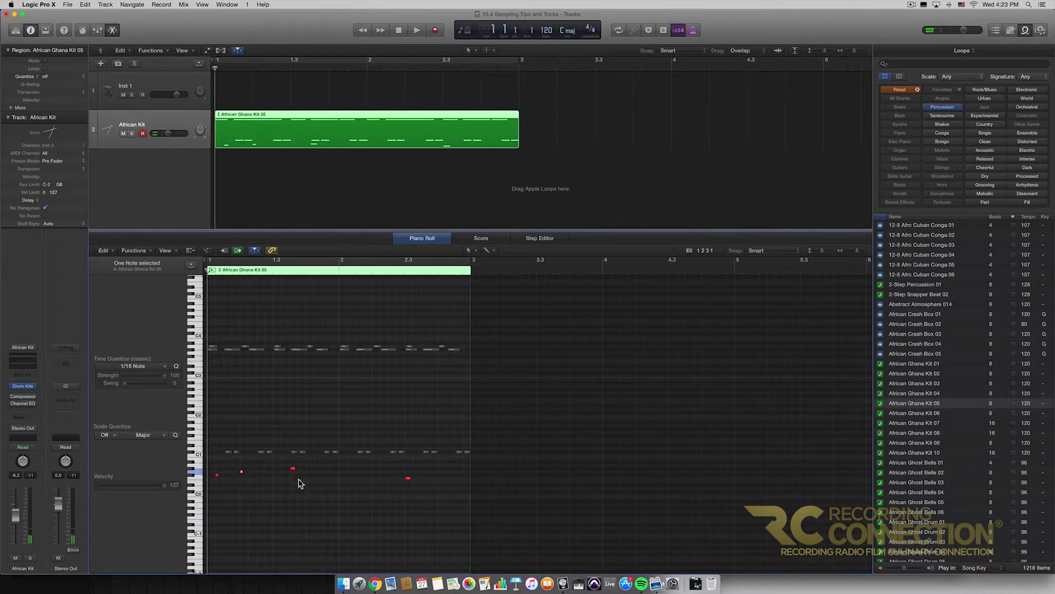
Step: Bounce the African Ghana Kit 05 region in place to a new track, muting the source and including the audio tail
{"action": "left_click", "coordinate": [322, 138]}
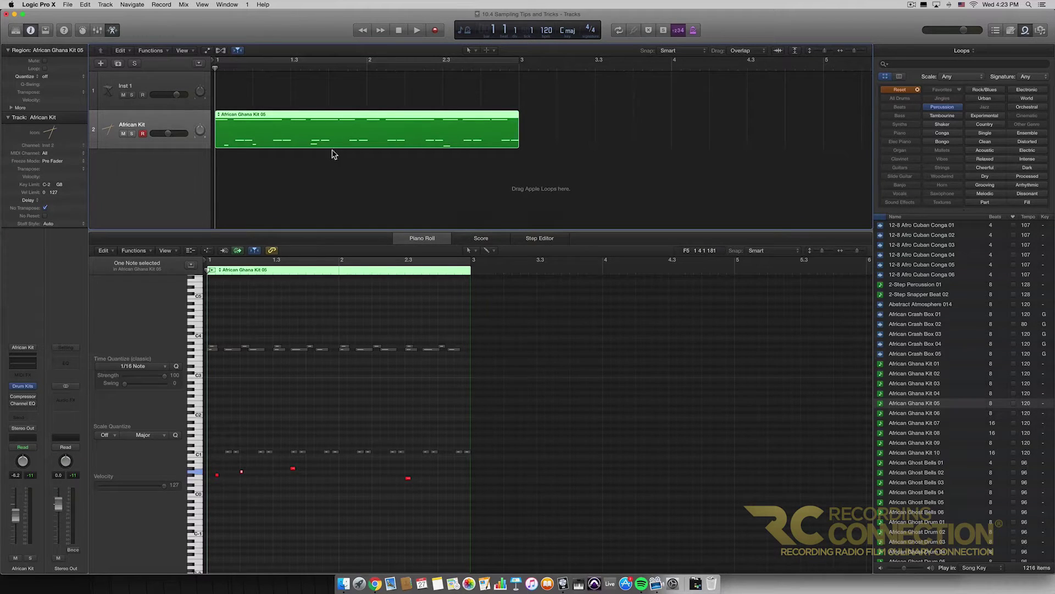
{"action": "right_click", "coordinate": [366, 130]}
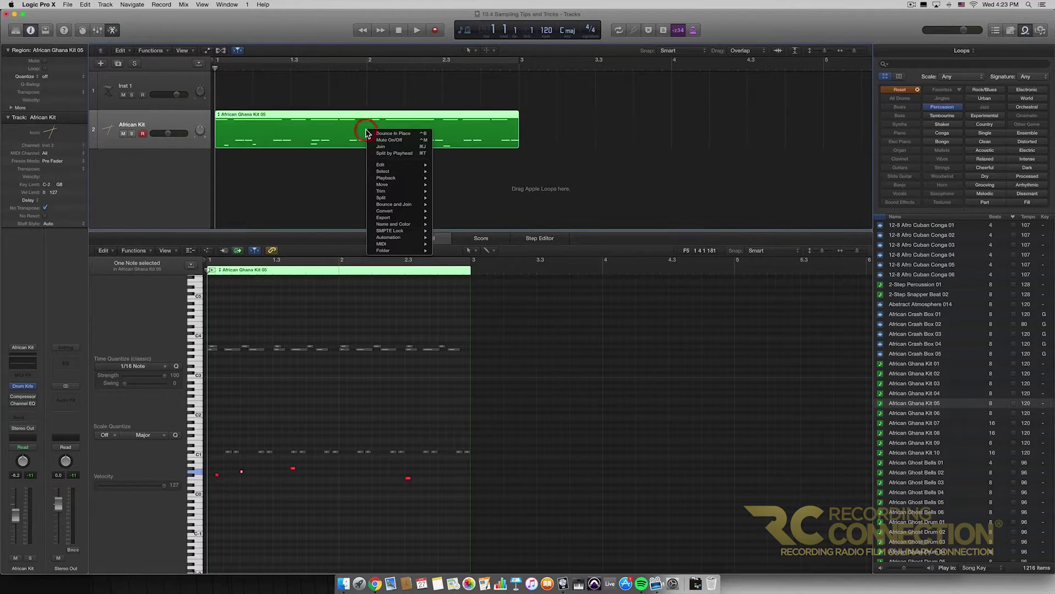
{"action": "left_click", "coordinate": [411, 133]}
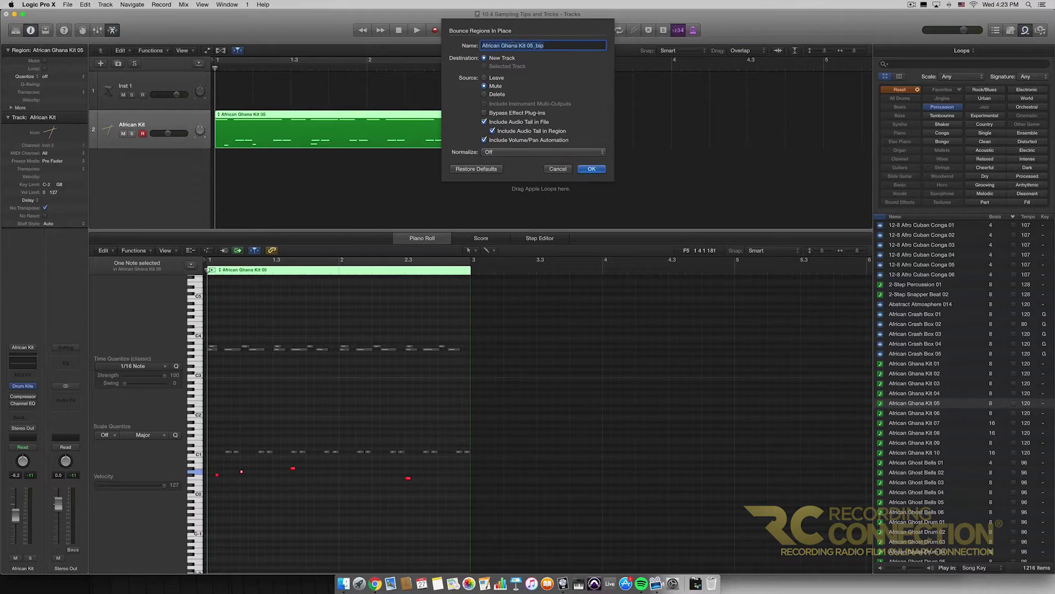
{"action": "left_click", "coordinate": [592, 170]}
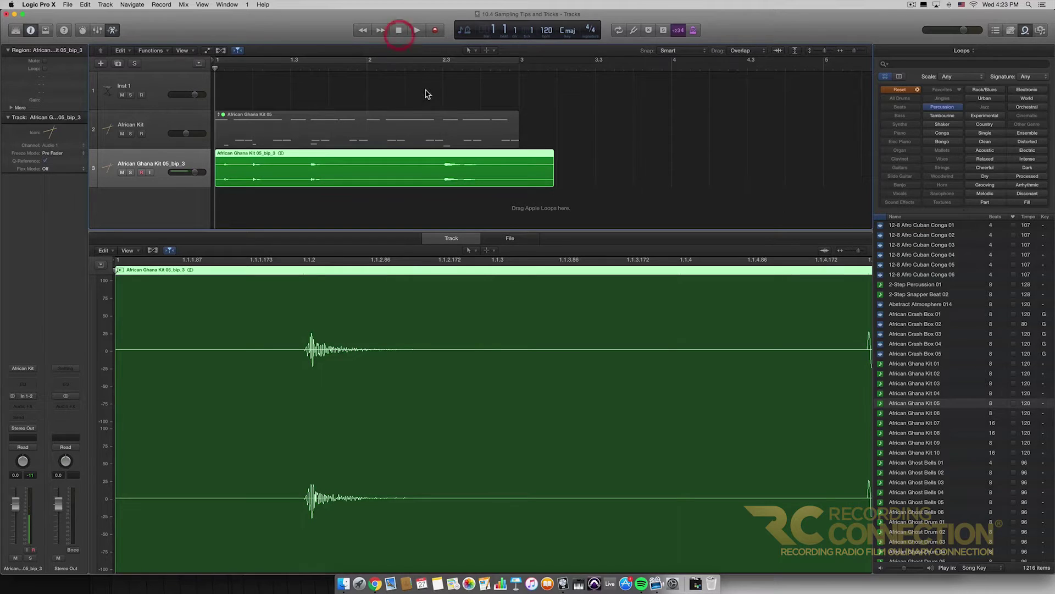
Step: Play the bounced audio region through and return the playhead to bar 1
{"action": "key", "text": "space"}
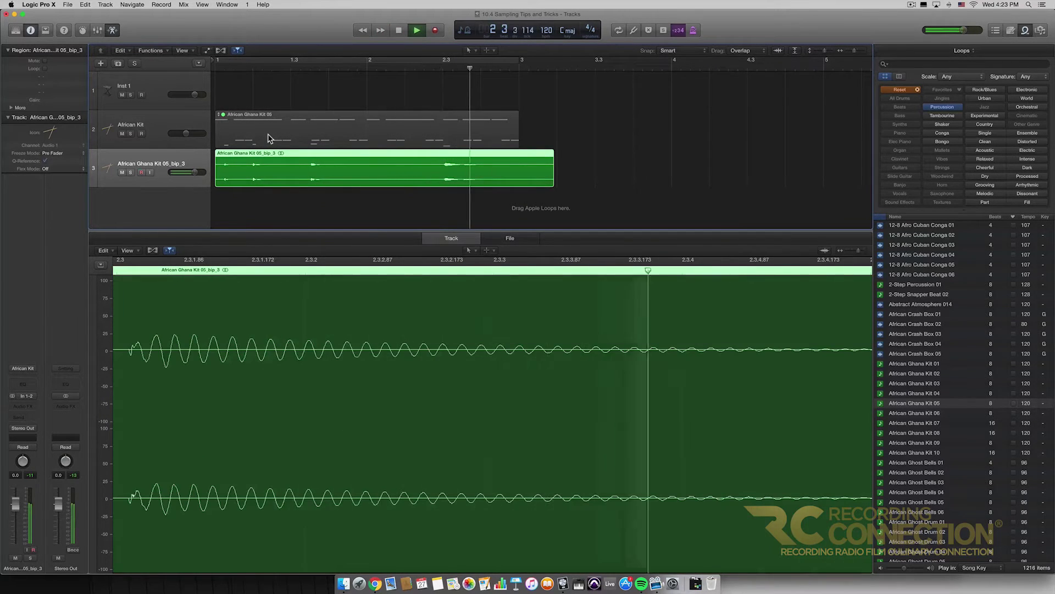
{"action": "left_click", "coordinate": [399, 31]}
{"action": "left_click", "coordinate": [400, 32]}
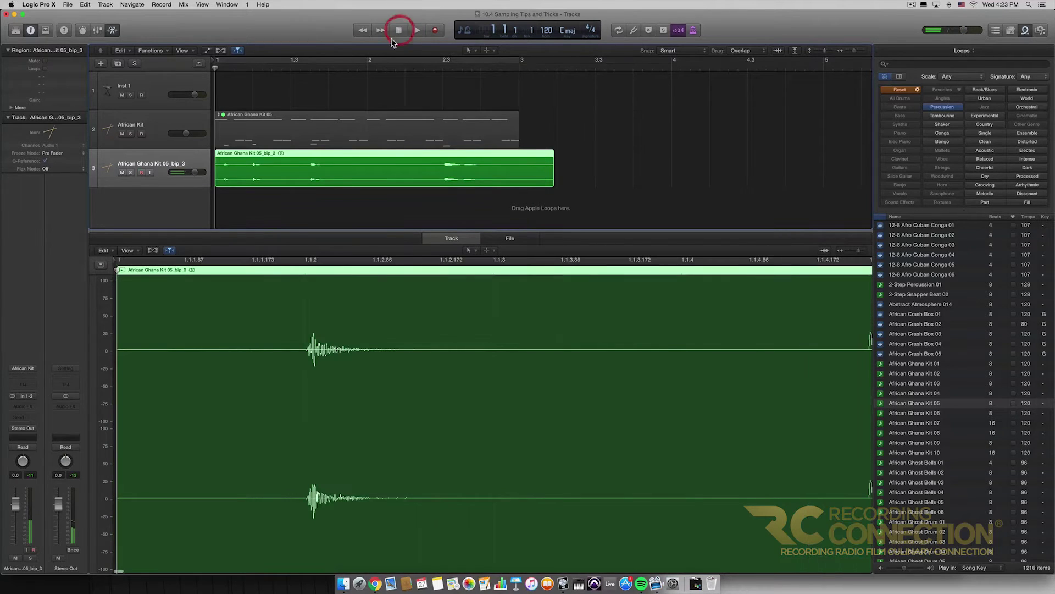
Step: Split the bounced audio region at 1.1.2, just before the first drum hit's attack
{"action": "scroll", "coordinate": [308, 324], "scroll_direction": "left", "scroll_amount": 1}
{"action": "scroll", "coordinate": [308, 325], "scroll_direction": "right", "scroll_amount": 1}
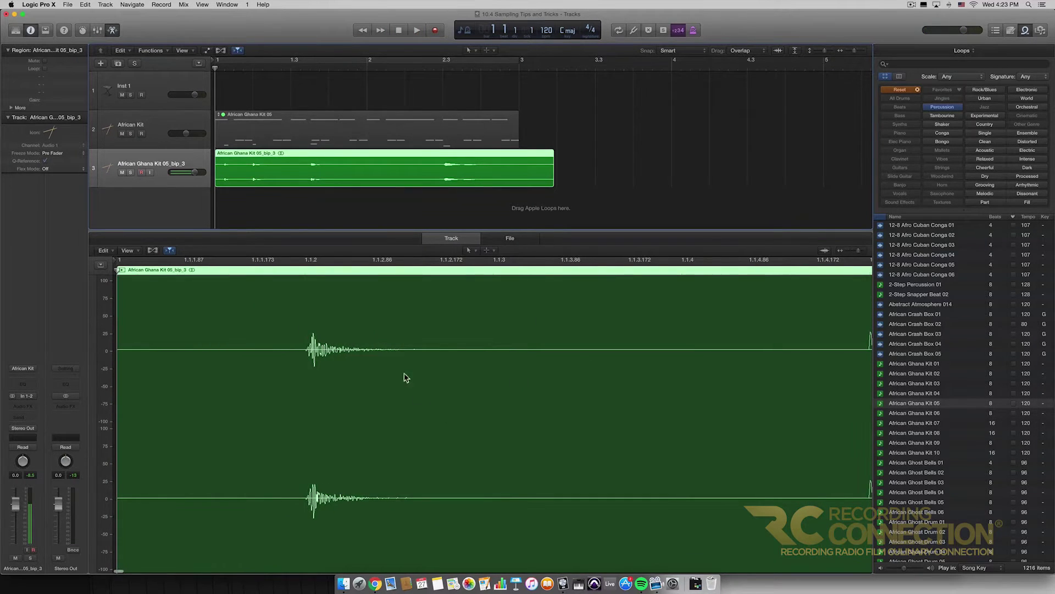
{"action": "scroll", "coordinate": [514, 384], "scroll_direction": "left", "scroll_amount": 3}
{"action": "scroll", "coordinate": [323, 330], "scroll_direction": "right", "scroll_amount": 1}
{"action": "scroll", "coordinate": [299, 324], "scroll_direction": "up", "scroll_amount": 5}
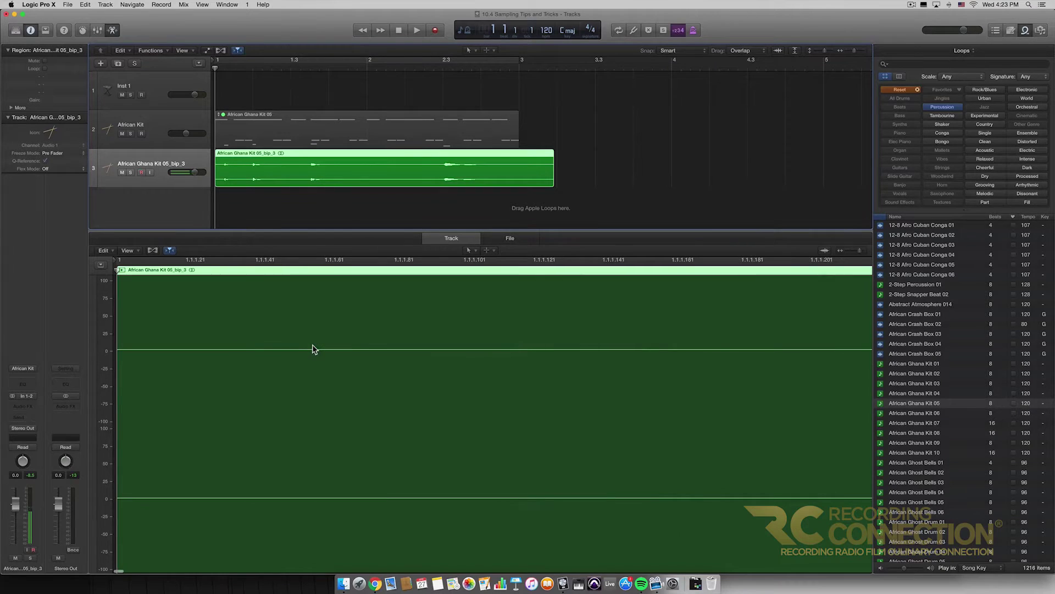
{"action": "scroll", "coordinate": [319, 349], "scroll_direction": "right", "scroll_amount": 5}
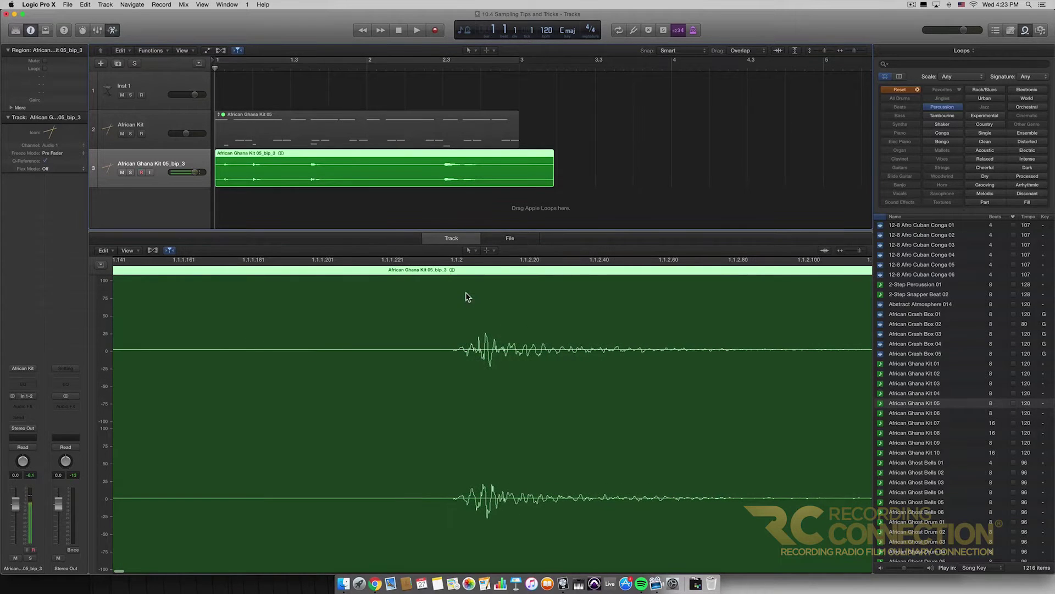
{"action": "left_click", "coordinate": [450, 272]}
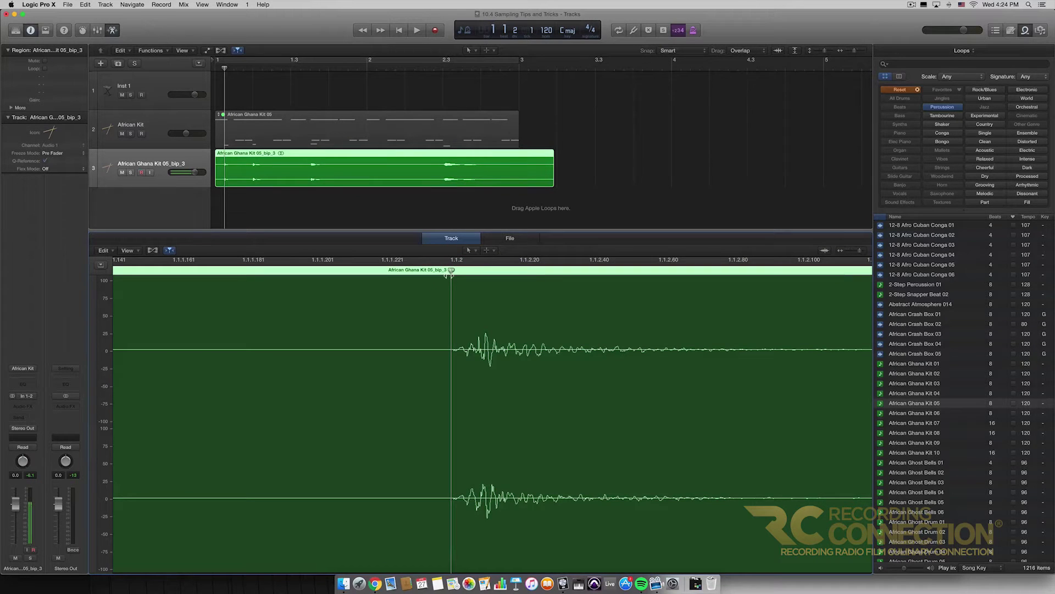
{"action": "key", "text": "super+t"}
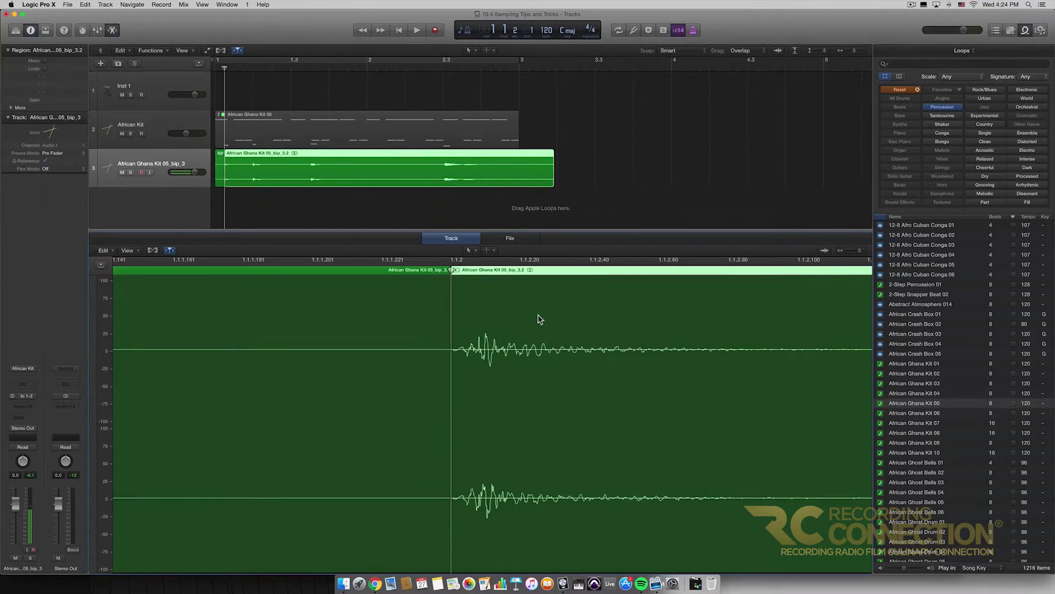
Step: Split the bounced audio region at 1.1.3, after the first drum hit's tail
{"action": "left_click", "coordinate": [426, 272]}
{"action": "left_click", "coordinate": [408, 271]}
{"action": "scroll", "coordinate": [555, 303], "scroll_direction": "right", "scroll_amount": 10}
{"action": "scroll", "coordinate": [553, 304], "scroll_direction": "right", "scroll_amount": 6}
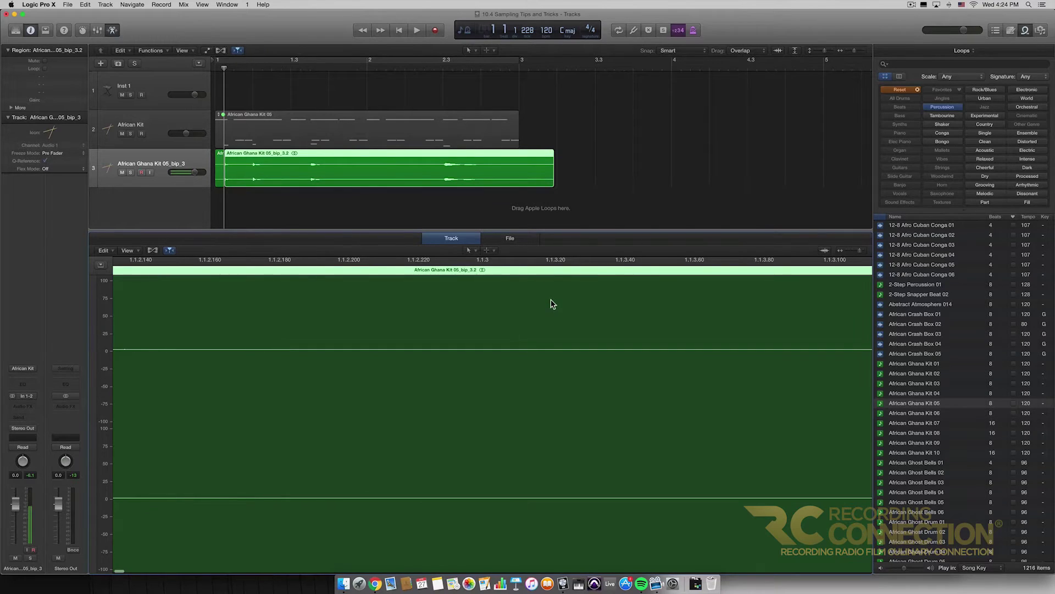
{"action": "left_click", "coordinate": [437, 273]}
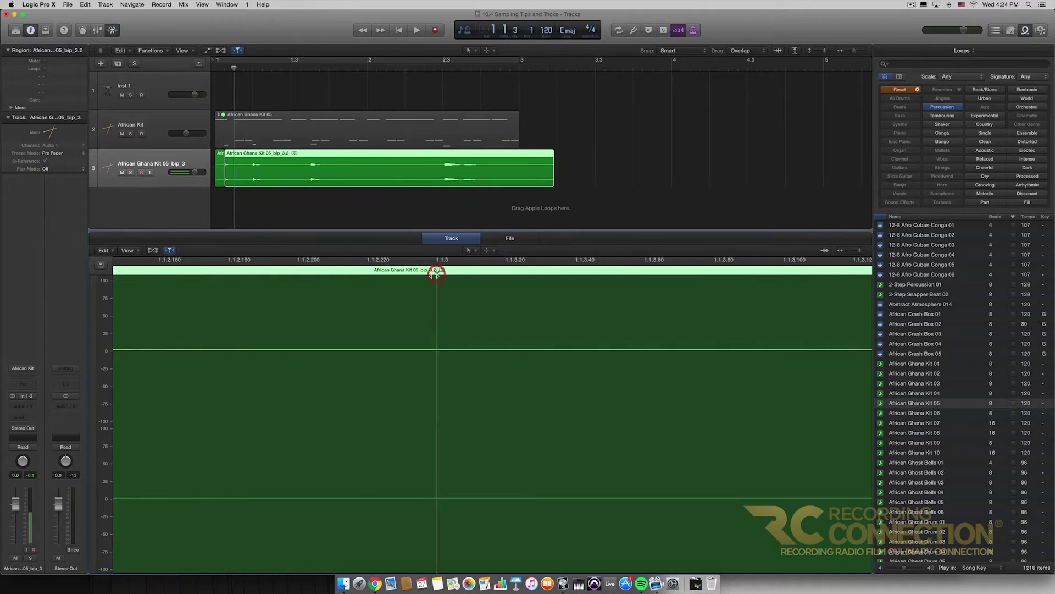
{"action": "left_click", "coordinate": [437, 274]}
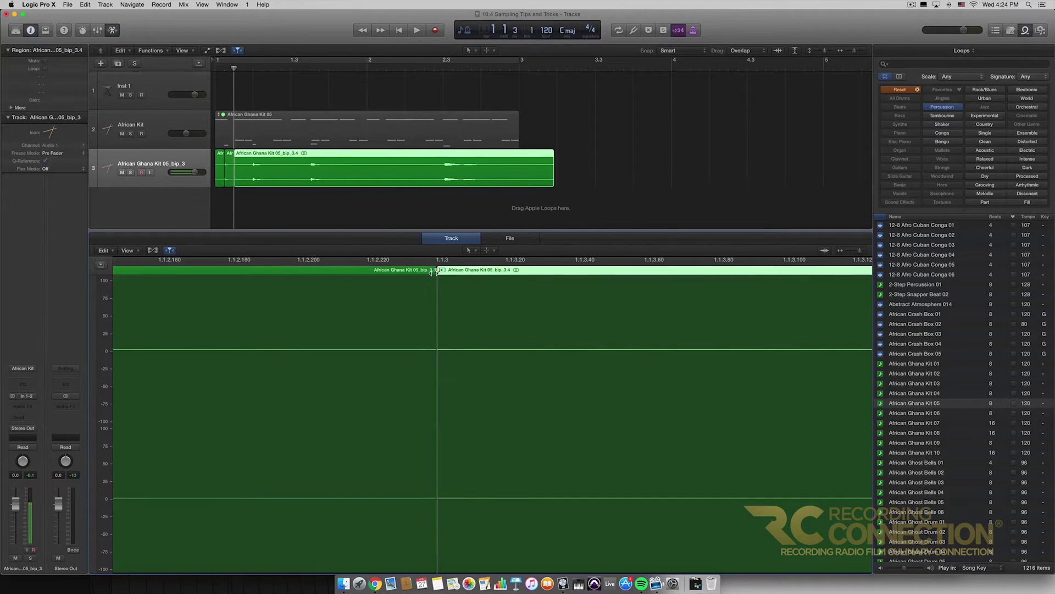
Step: Delete the silent piece before the first drum hit and move that hit's slice out to 3.3
{"action": "left_click", "coordinate": [219, 173]}
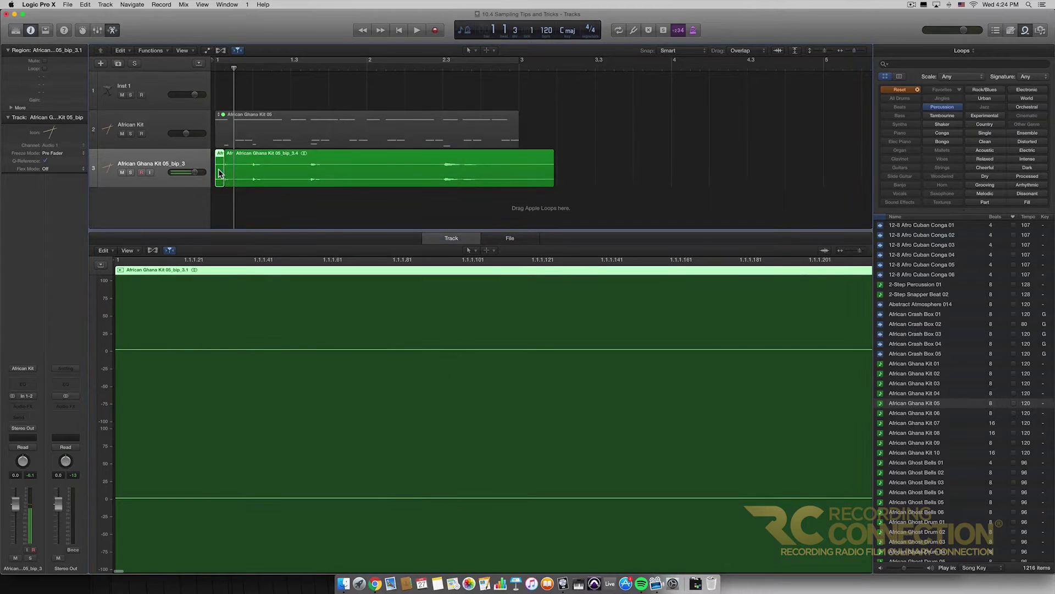
{"action": "key", "text": "Delete"}
{"action": "left_click", "coordinate": [229, 171]}
{"action": "left_click_drag", "start_coordinate": [228, 171], "coordinate": [599, 165]}
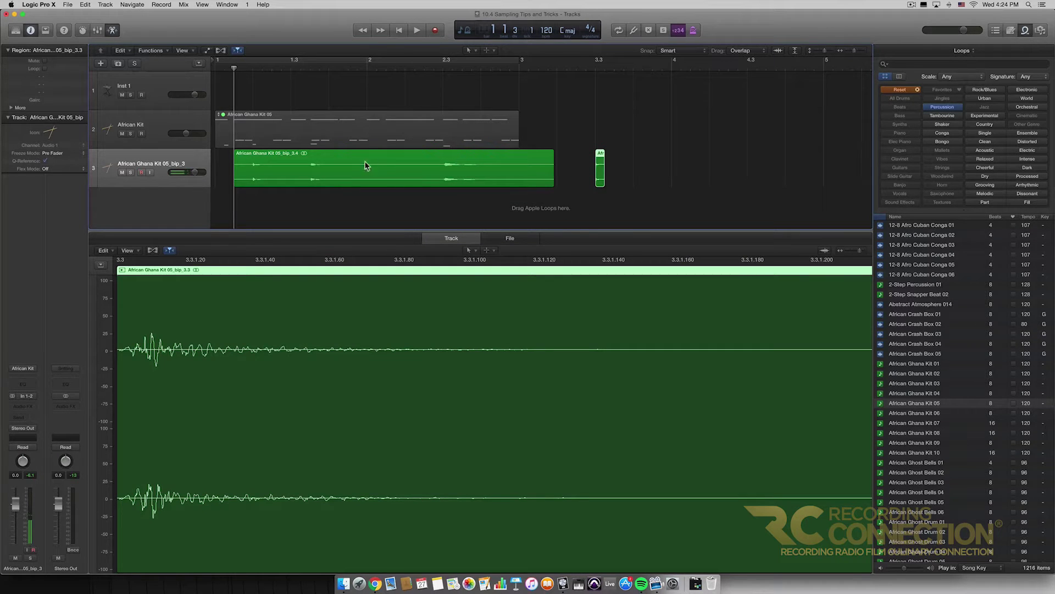
Step: Split the remaining audio region at 1.1.4.238, just before the second drum hit's attack
{"action": "left_click_drag", "start_coordinate": [236, 70], "coordinate": [251, 71]}
{"action": "scroll", "coordinate": [560, 285], "scroll_direction": "right", "scroll_amount": 5}
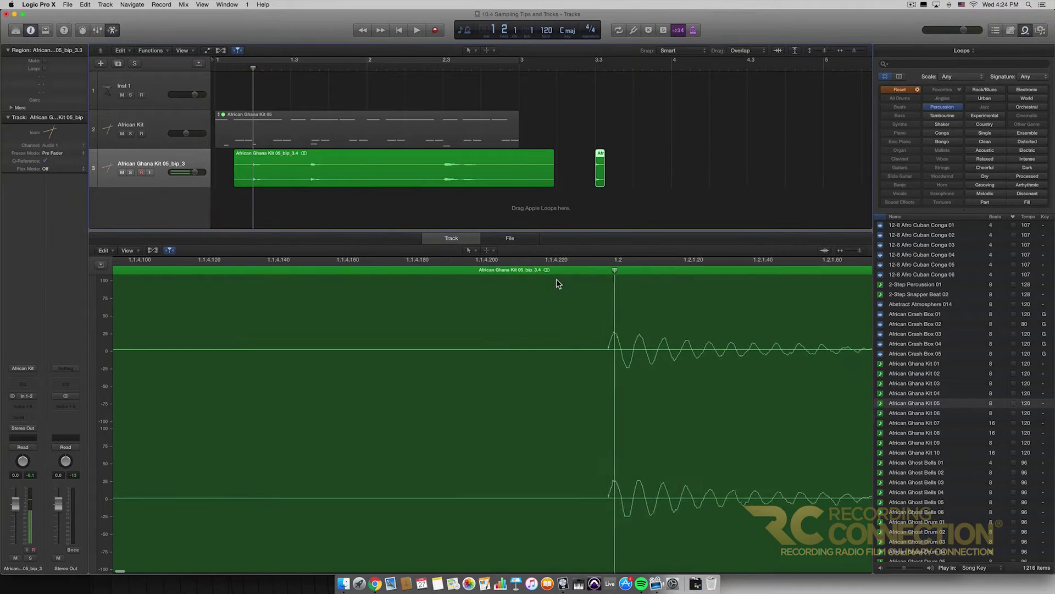
{"action": "left_click_drag", "start_coordinate": [593, 272], "coordinate": [593, 272]}
{"action": "left_click", "coordinate": [592, 271]}
{"action": "left_click", "coordinate": [593, 272]}
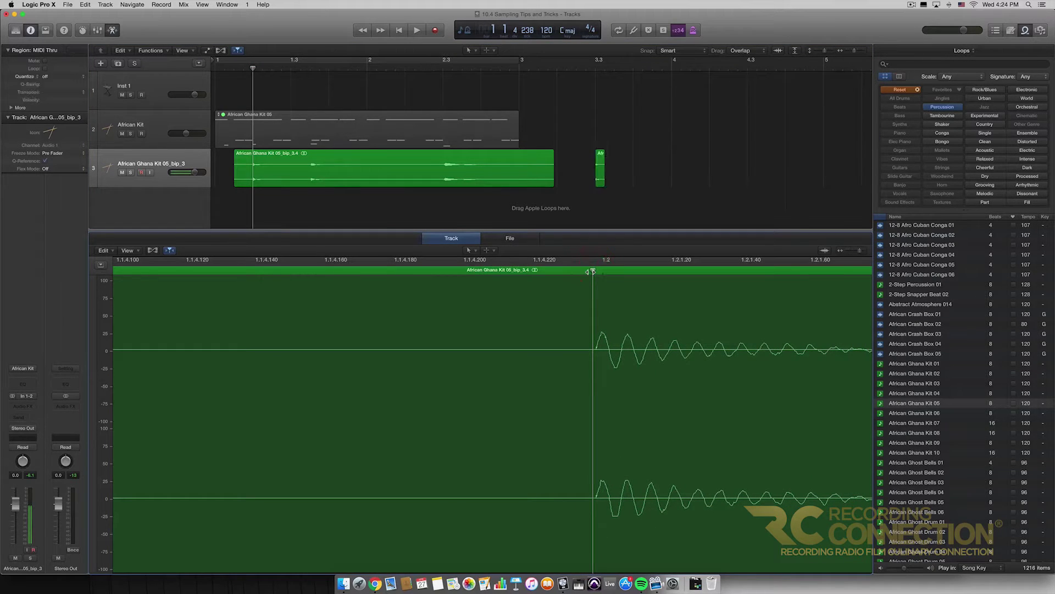
{"action": "left_click", "coordinate": [300, 172]}
{"action": "key", "text": "super+t"}
Step: Split the region at 1.2.3 after the second hit's tail, and delete the silent piece before that hit
{"action": "scroll", "coordinate": [616, 287], "scroll_direction": "right", "scroll_amount": 6}
{"action": "scroll", "coordinate": [617, 287], "scroll_direction": "right", "scroll_amount": 10}
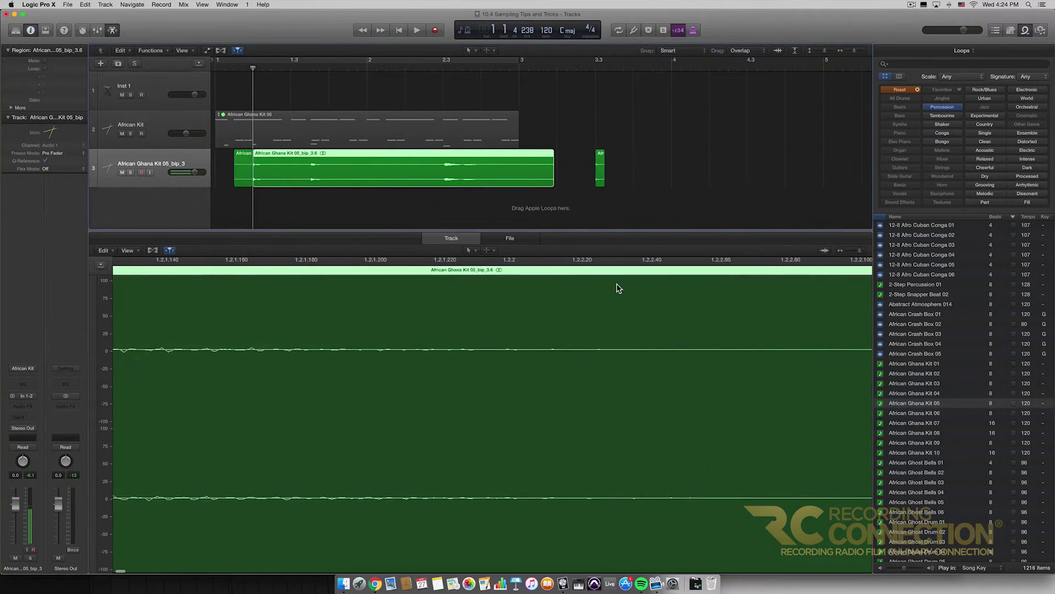
{"action": "scroll", "coordinate": [613, 286], "scroll_direction": "right", "scroll_amount": 5}
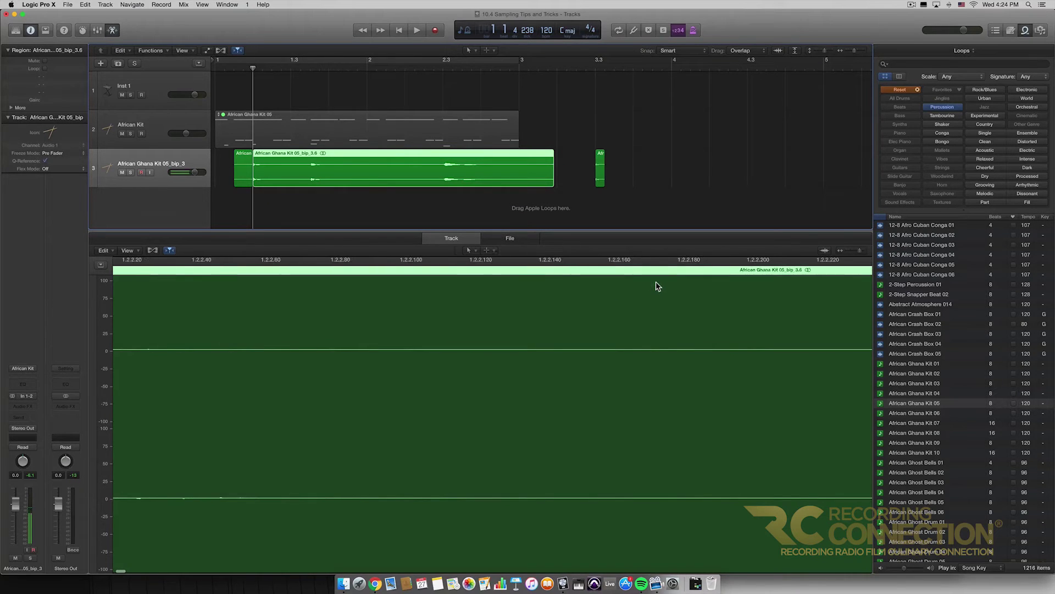
{"action": "scroll", "coordinate": [810, 275], "scroll_direction": "right", "scroll_amount": 8}
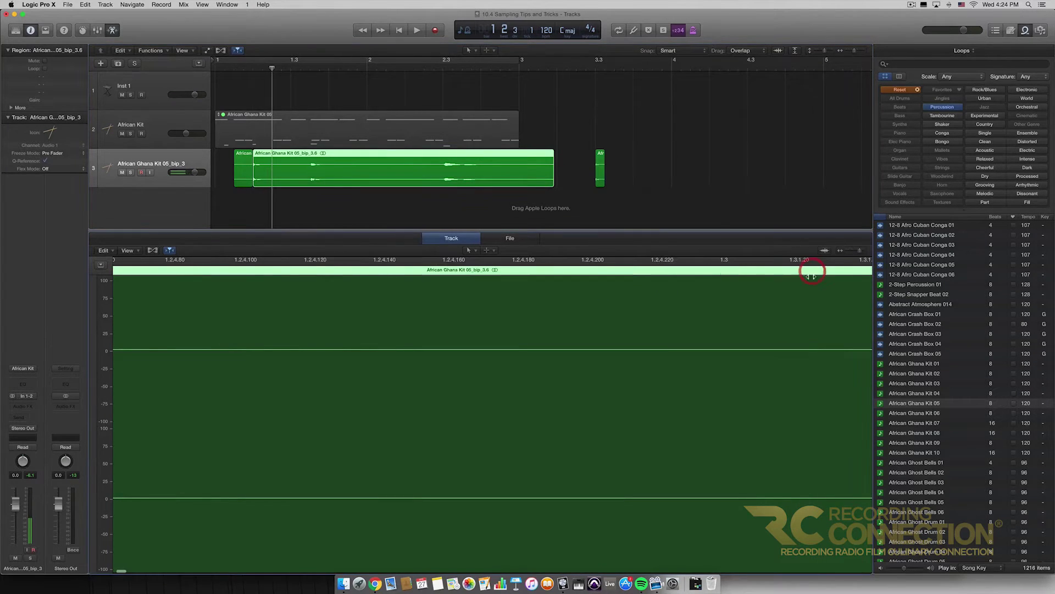
{"action": "key", "text": "super+t"}
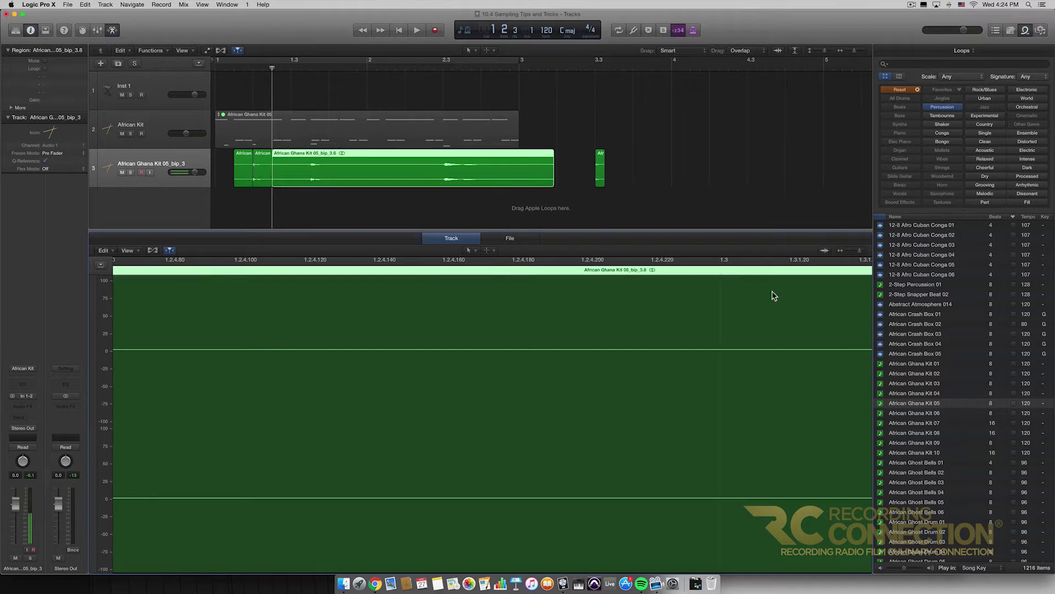
{"action": "left_click", "coordinate": [242, 169]}
{"action": "key", "text": "Delete"}
Step: Isolate the third drum hit by removing the silence before it and splitting the region at 1.4, after its tail
{"action": "left_click_drag", "start_coordinate": [724, 264], "coordinate": [825, 265]}
{"action": "scroll", "coordinate": [765, 334], "scroll_direction": "right", "scroll_amount": 5}
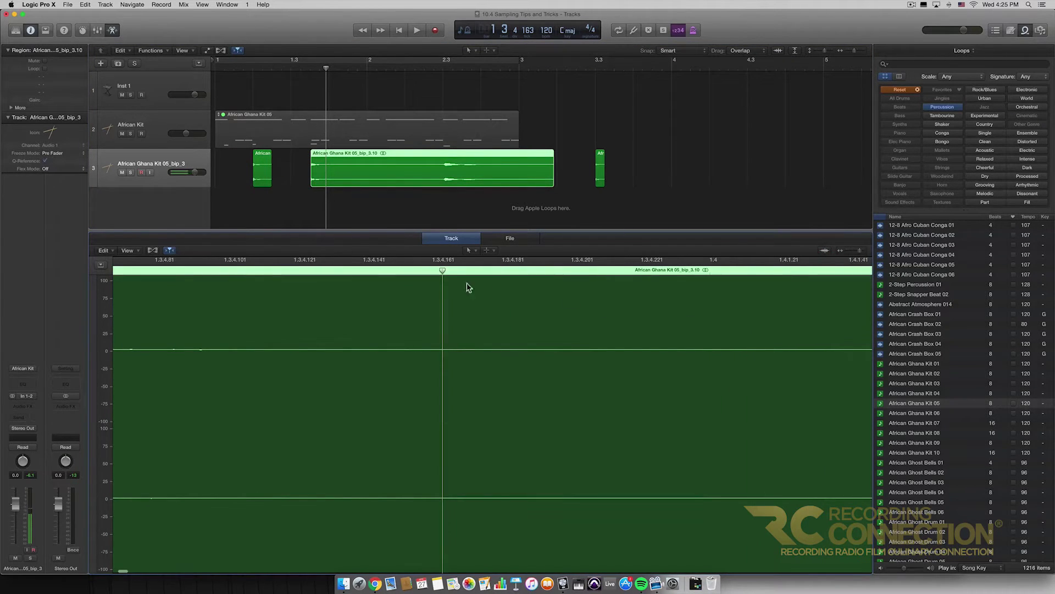
{"action": "left_click_drag", "start_coordinate": [443, 271], "coordinate": [710, 279]}
{"action": "key", "text": "super+t"}
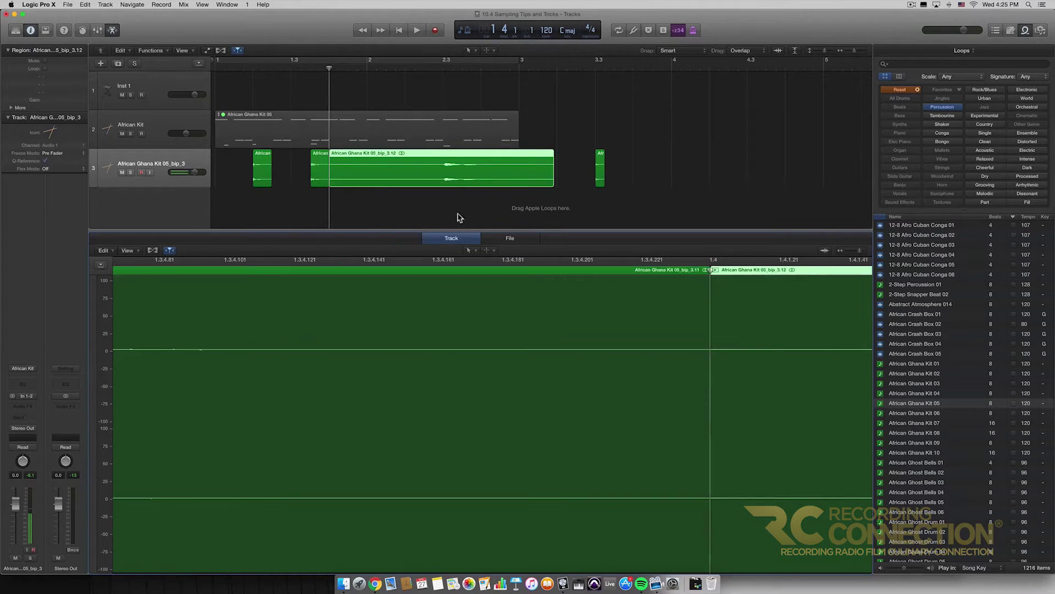
Step: Isolate the fourth drum hit, ending its slice at 2.4.3, and line up the four slices on the beats of bar 1
{"action": "left_click", "coordinate": [324, 168], "text": "shift"}
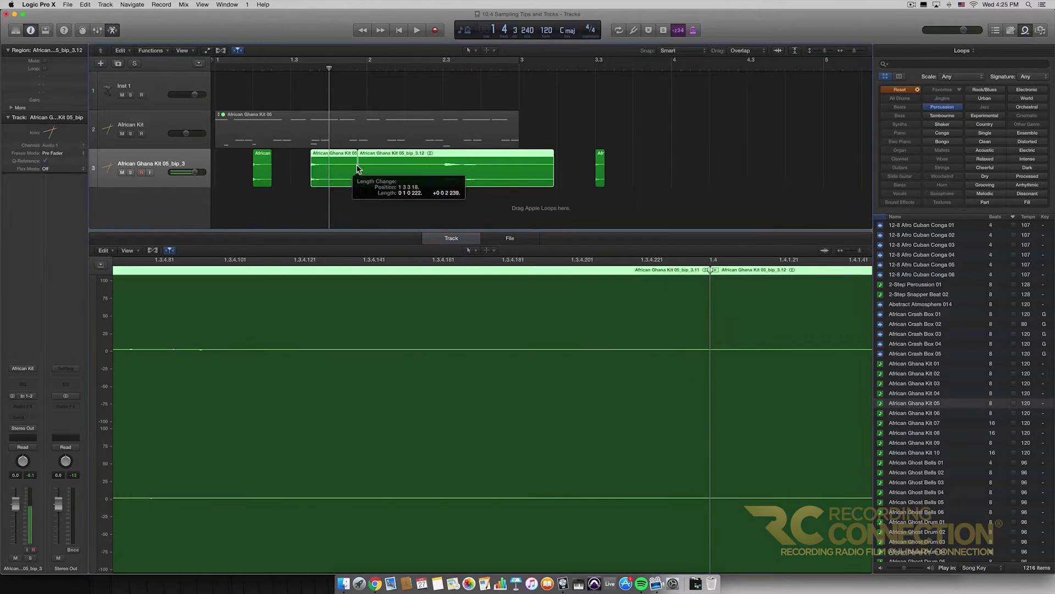
{"action": "left_click", "coordinate": [443, 68]}
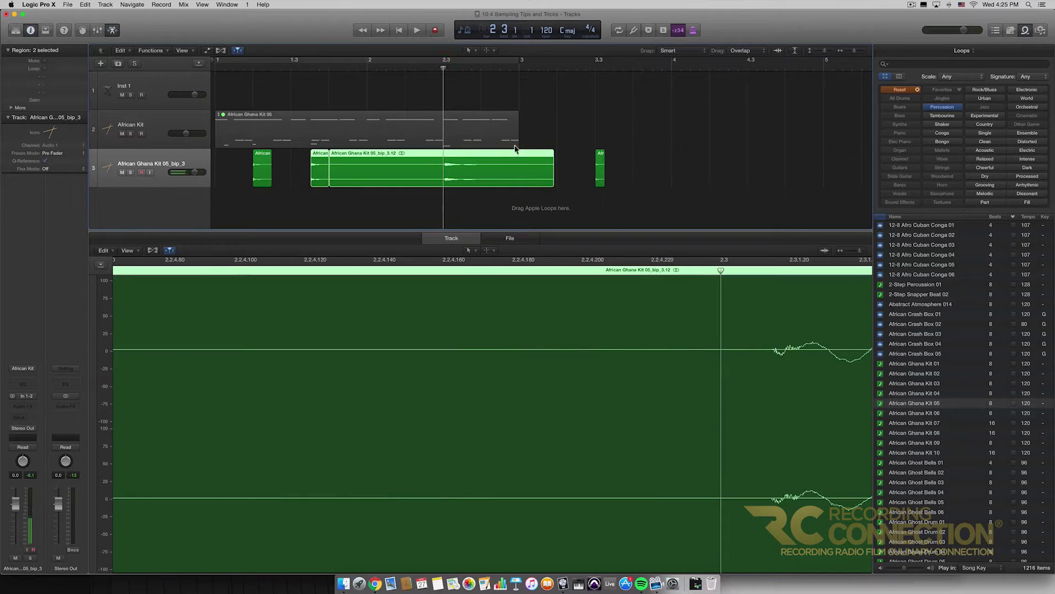
{"action": "scroll", "coordinate": [652, 370], "scroll_direction": "right", "scroll_amount": 5}
{"action": "left_click_drag", "start_coordinate": [461, 177], "coordinate": [342, 165]}
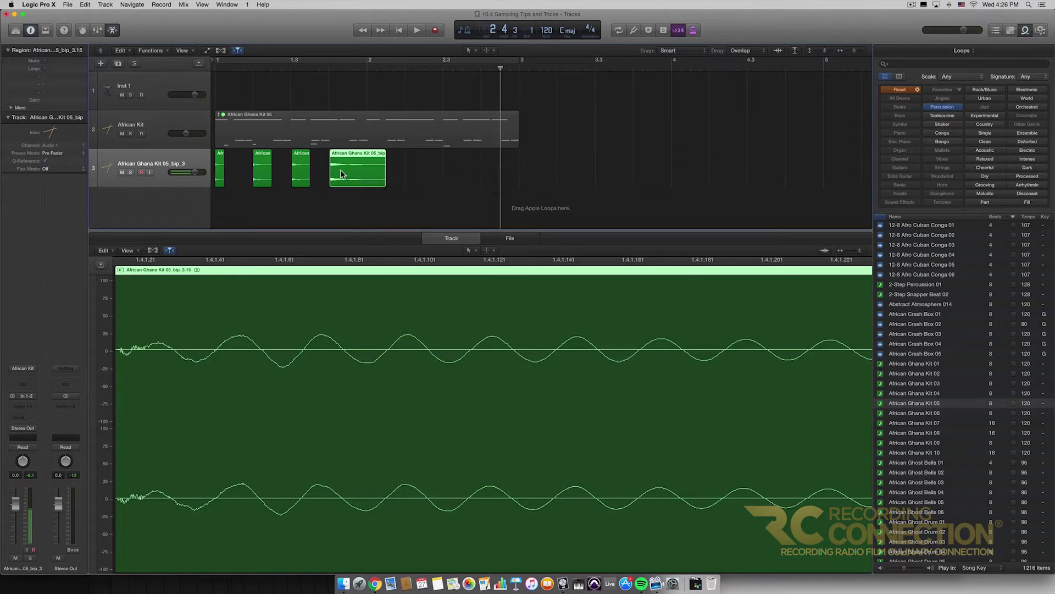
Step: Inspect the start of the fourth slice and play the four spaced slices from bar 1
{"action": "scroll", "coordinate": [200, 337], "scroll_direction": "left", "scroll_amount": 5}
{"action": "left_click", "coordinate": [254, 269]}
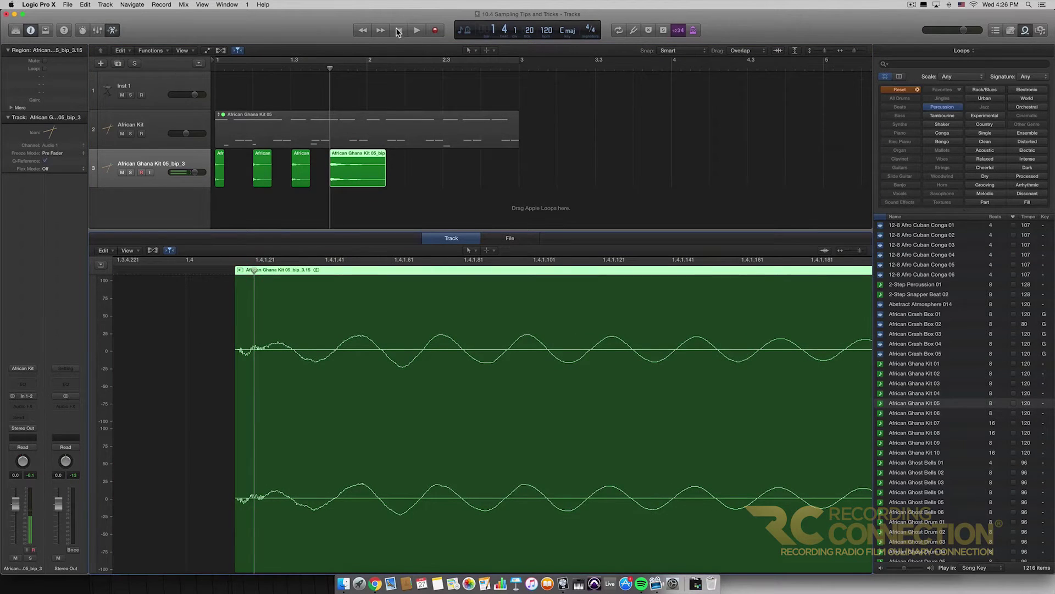
{"action": "left_click", "coordinate": [399, 31]}
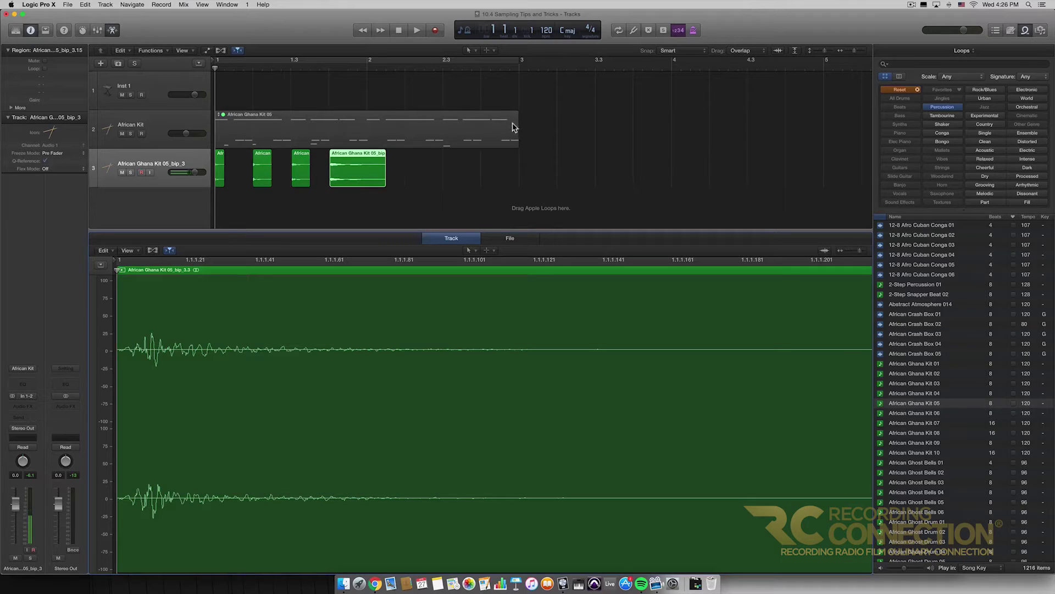
{"action": "key", "text": "space"}
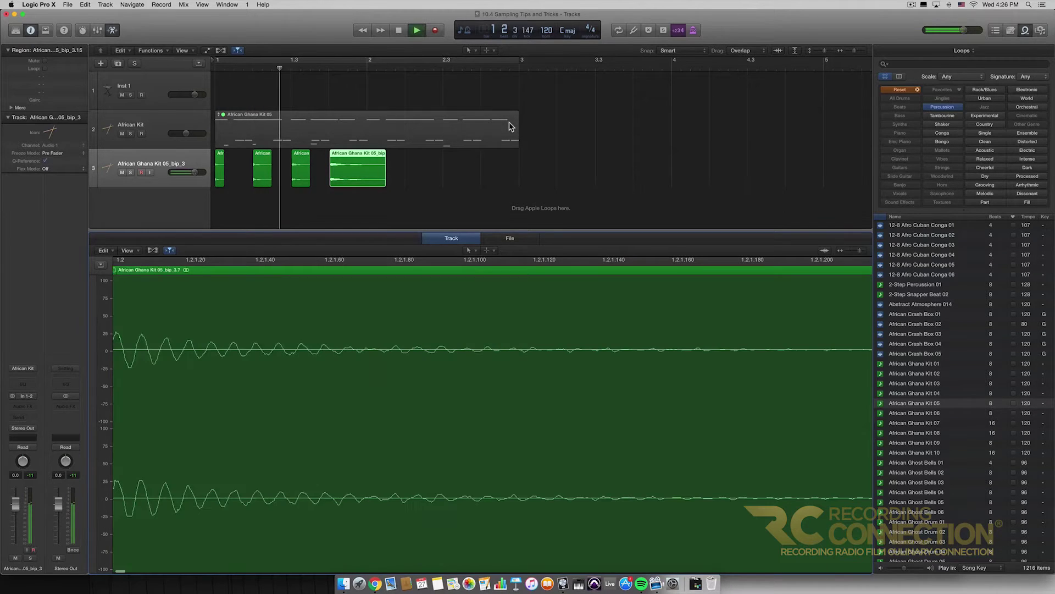
{"action": "key", "text": "space"}
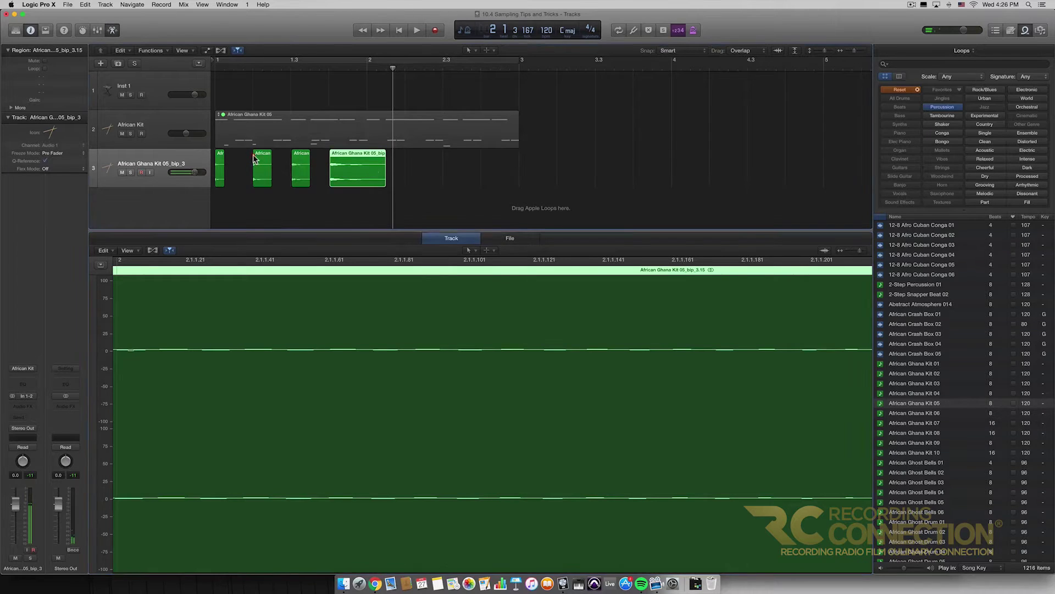
Step: Extend the start of the second slice slightly earlier, ahead of the hit's attack
{"action": "left_click", "coordinate": [261, 170]}
{"action": "scroll", "coordinate": [344, 420], "scroll_direction": "left", "scroll_amount": 5}
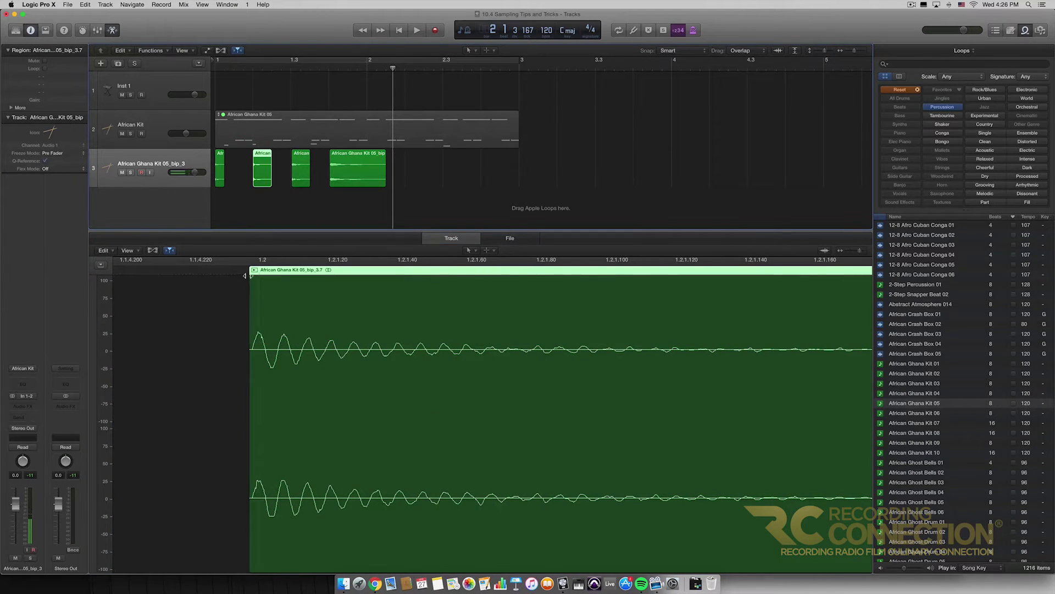
{"action": "left_click", "coordinate": [249, 300]}
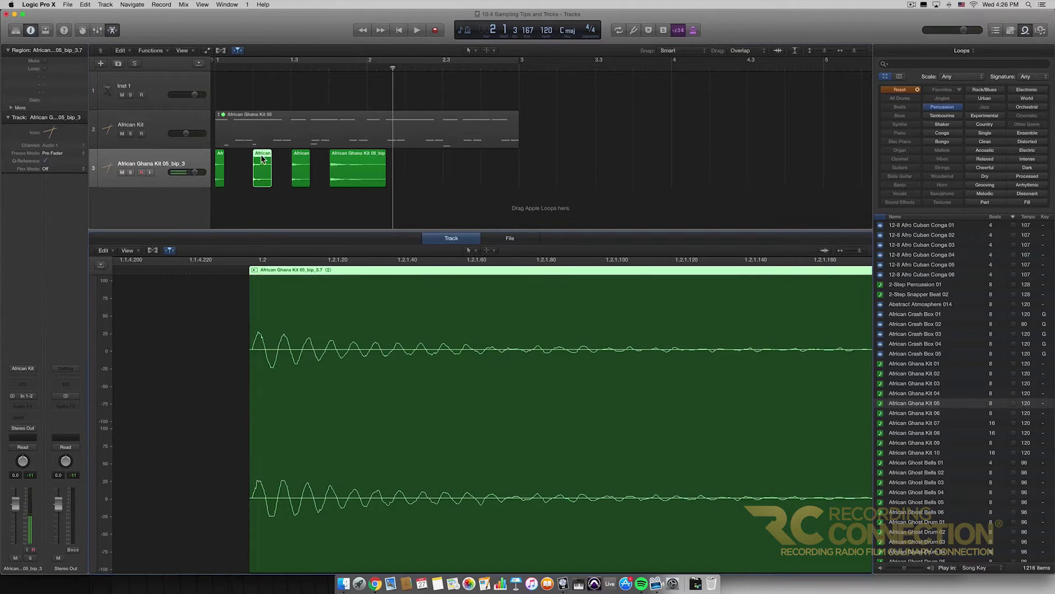
{"action": "left_click_drag", "start_coordinate": [253, 170], "coordinate": [247, 161]}
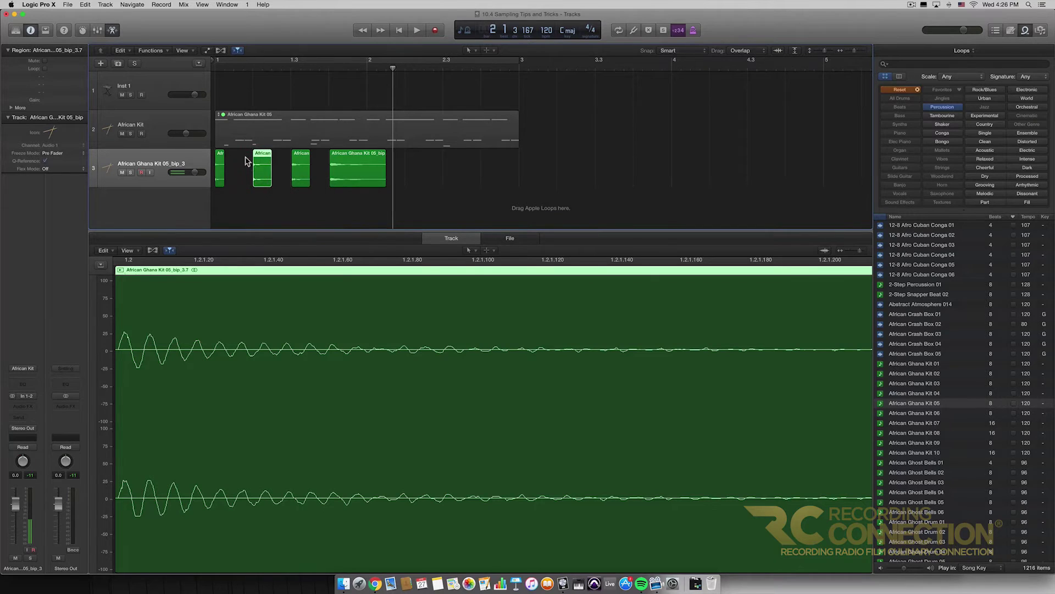
{"action": "key", "text": "z"}
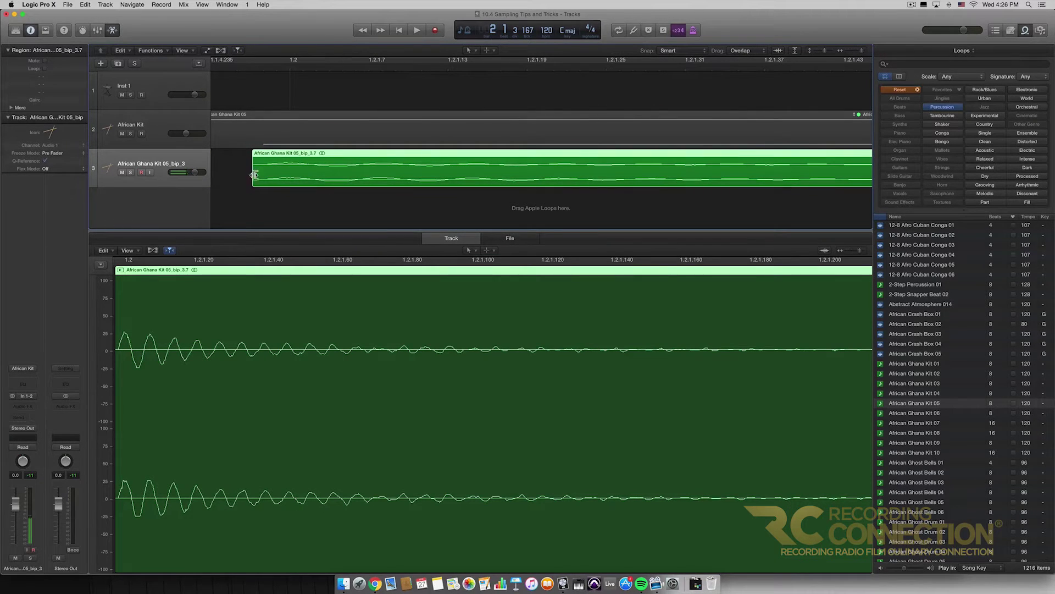
{"action": "left_click_drag", "start_coordinate": [252, 175], "coordinate": [245, 175]}
{"action": "scroll", "coordinate": [276, 174], "scroll_direction": "right", "scroll_amount": 5}
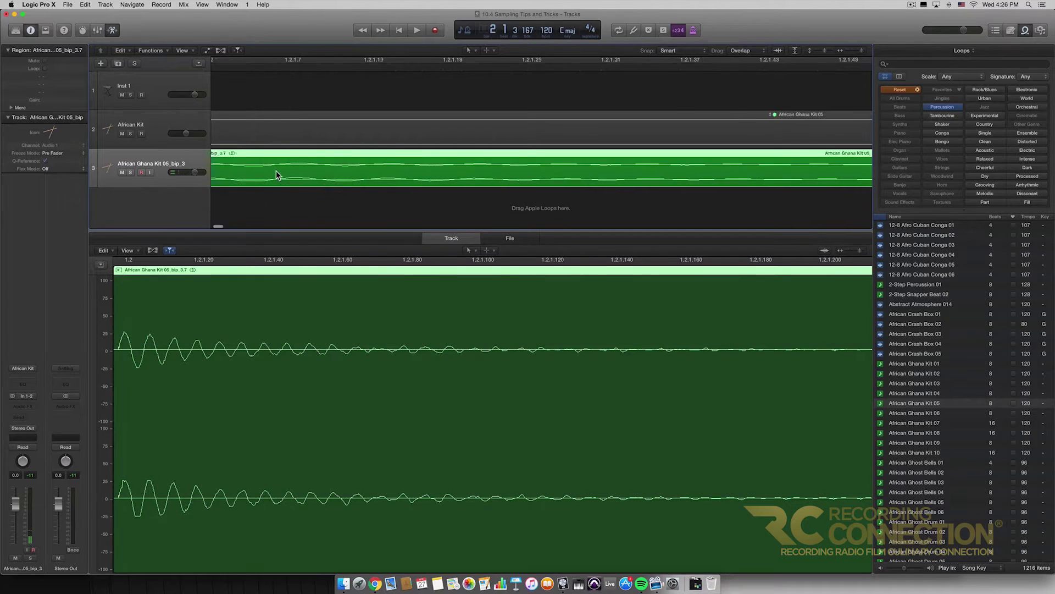
Step: Extend the end of the fourth slice slightly past 2.1.3 to include more of its tail
{"action": "key", "text": "z"}
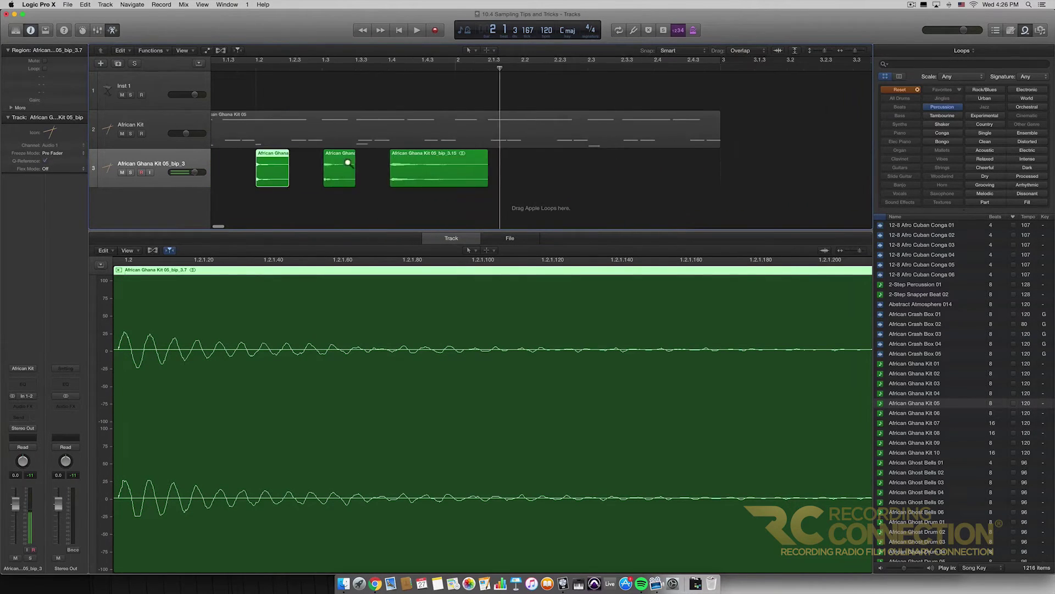
{"action": "scroll", "coordinate": [349, 169], "scroll_direction": "right", "scroll_amount": 2}
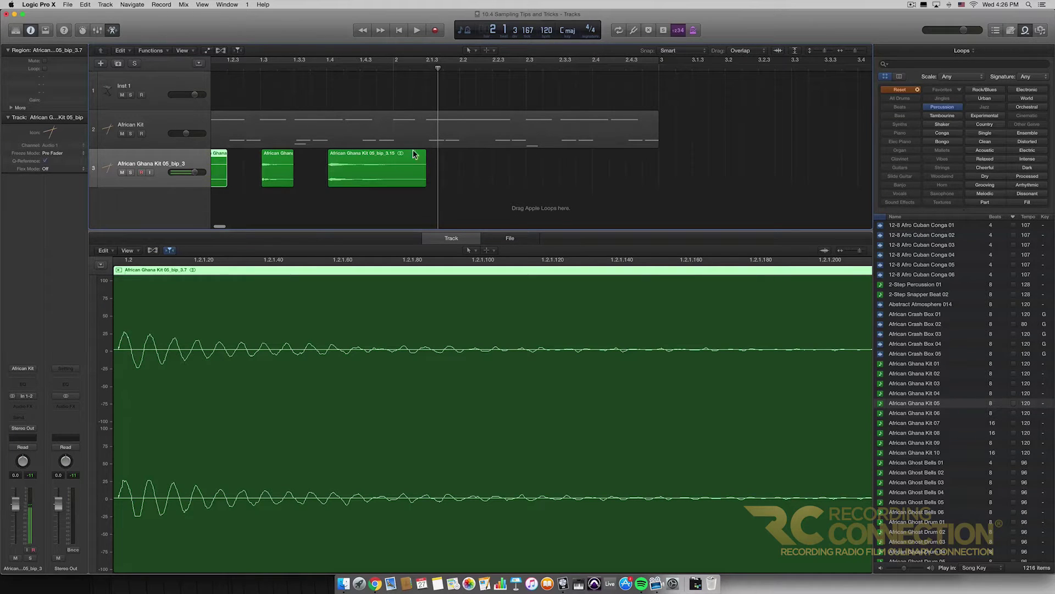
{"action": "left_click", "coordinate": [430, 160], "text": "ctrl+alt"}
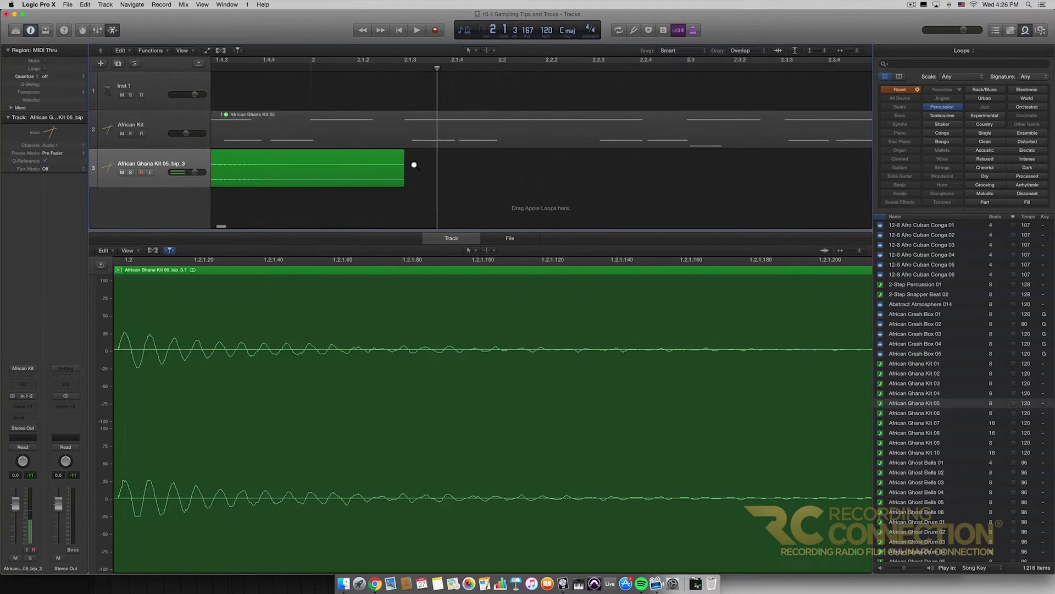
{"action": "left_click", "coordinate": [413, 165], "text": "ctrl+alt"}
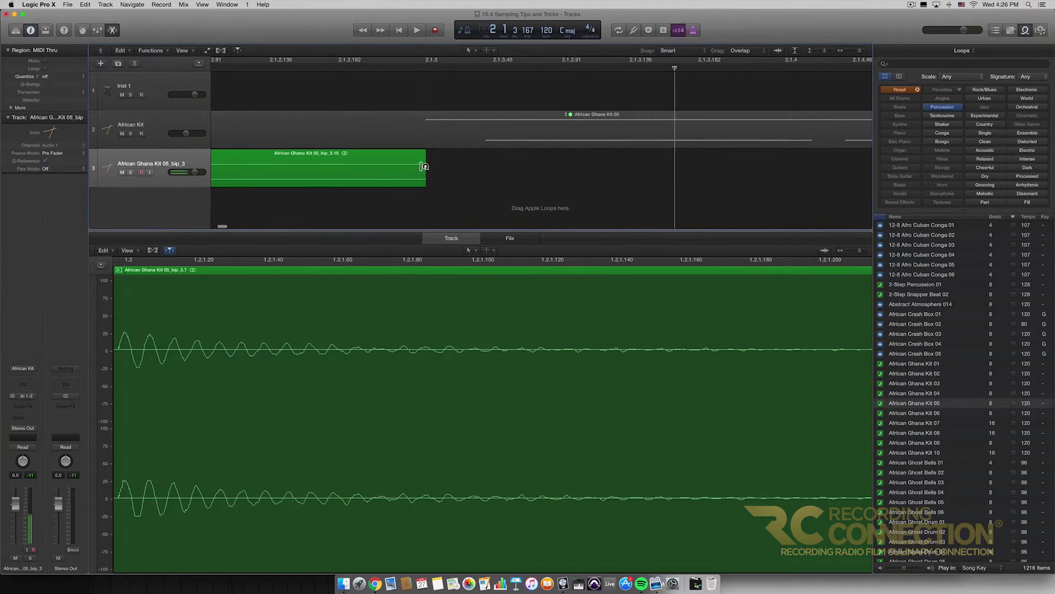
{"action": "left_click_drag", "start_coordinate": [419, 173], "coordinate": [451, 173]}
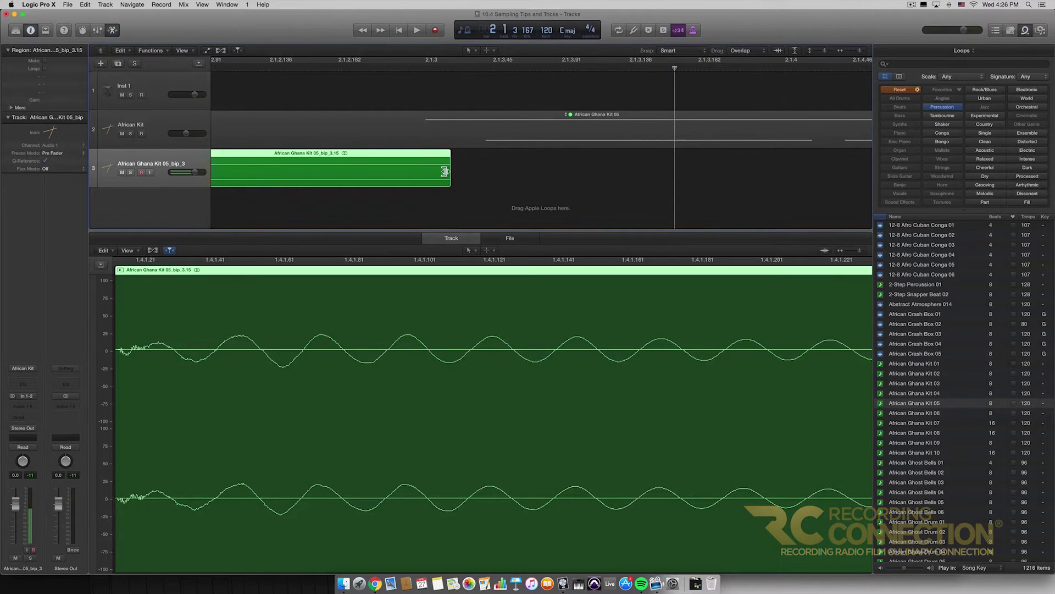
{"action": "left_click", "coordinate": [446, 170], "text": "ctrl+alt"}
{"action": "left_click", "coordinate": [438, 166], "text": "ctrl+alt"}
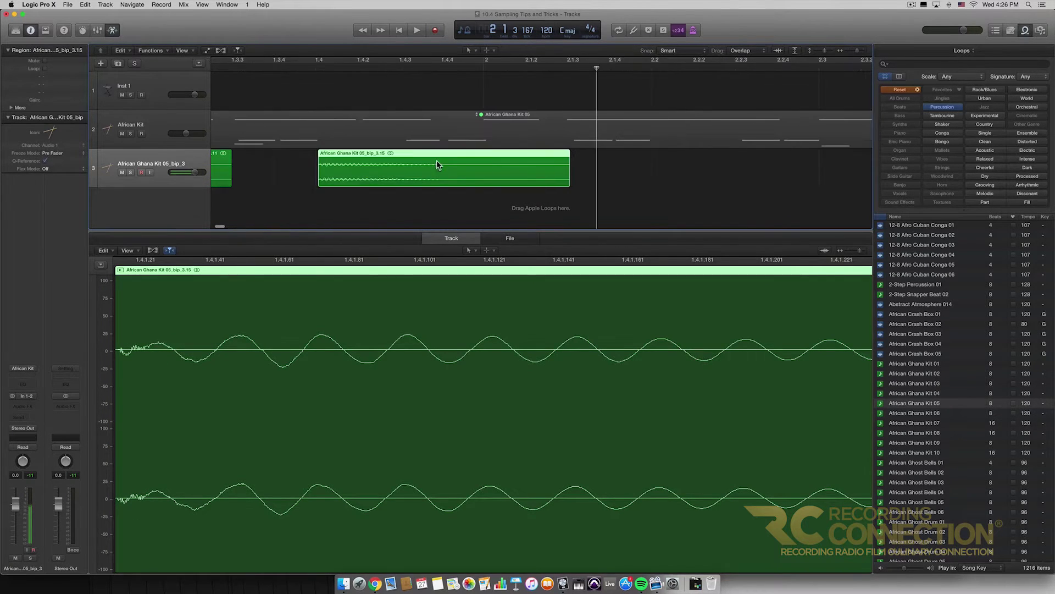
Step: Play the trimmed slices through from bar 1 and fit all four in the arrangement view
{"action": "left_click", "coordinate": [399, 31]}
{"action": "key", "text": "space"}
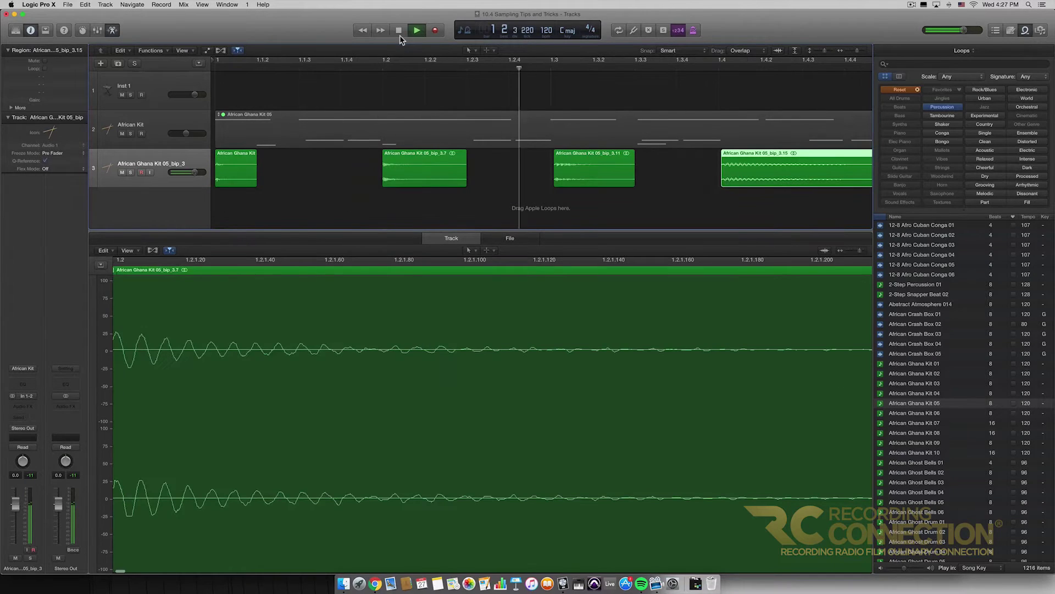
{"action": "key", "text": "space"}
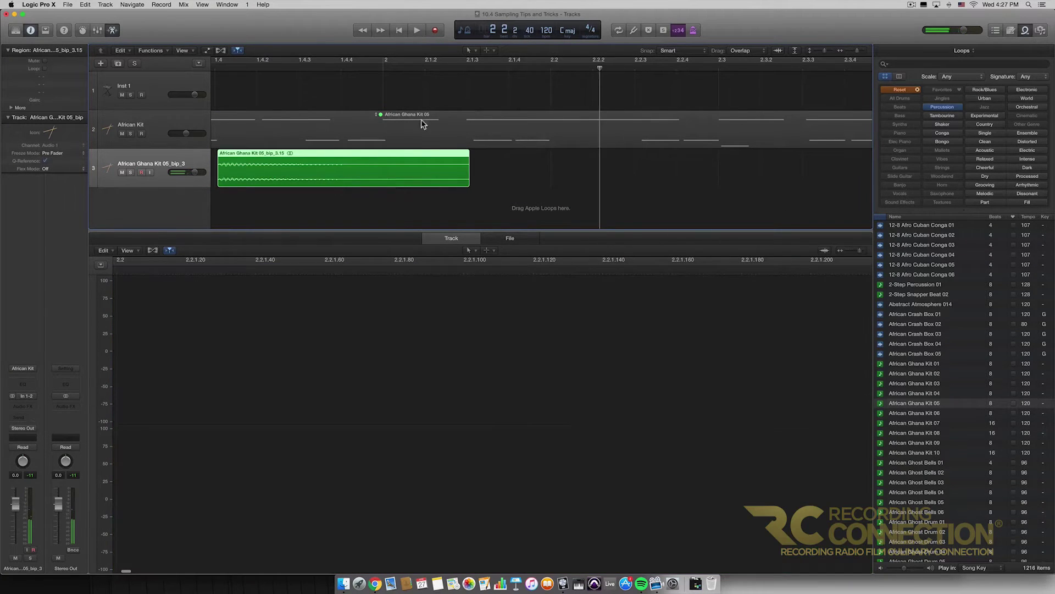
{"action": "key", "text": "super+Right"}
{"action": "scroll", "coordinate": [444, 141], "scroll_direction": "left", "scroll_amount": 3}
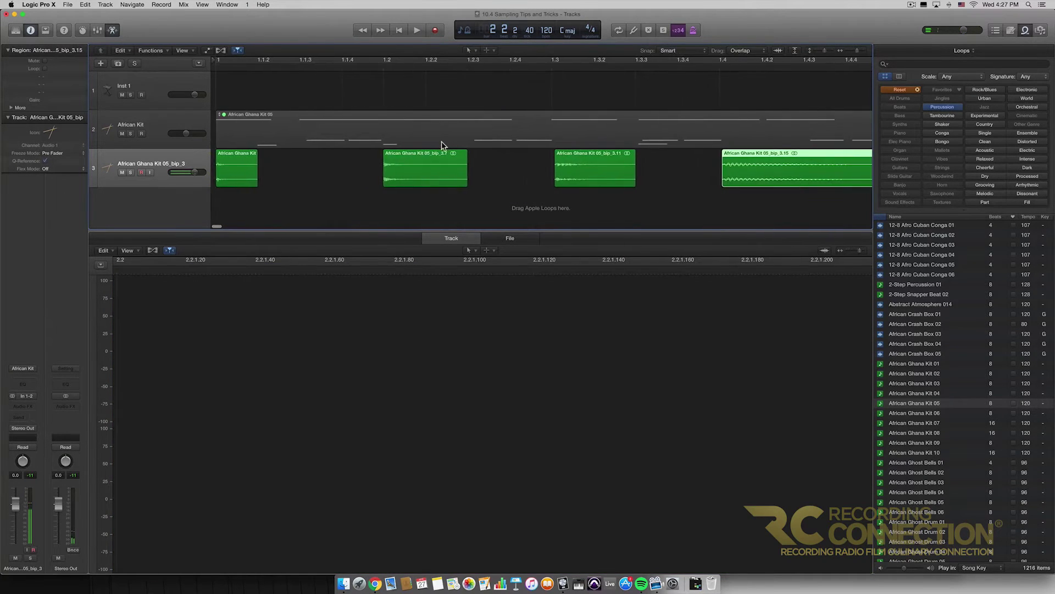
{"action": "key", "text": "super+Left"}
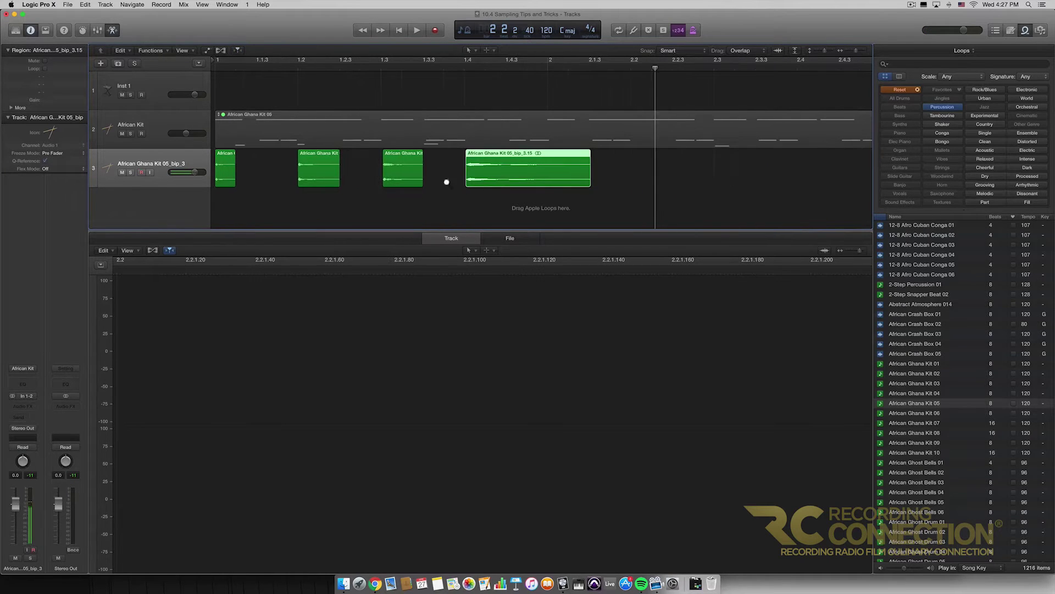
Step: Collapse the audio track editor so the arrangement of the four slices fills the full height
{"action": "left_click", "coordinate": [501, 237]}
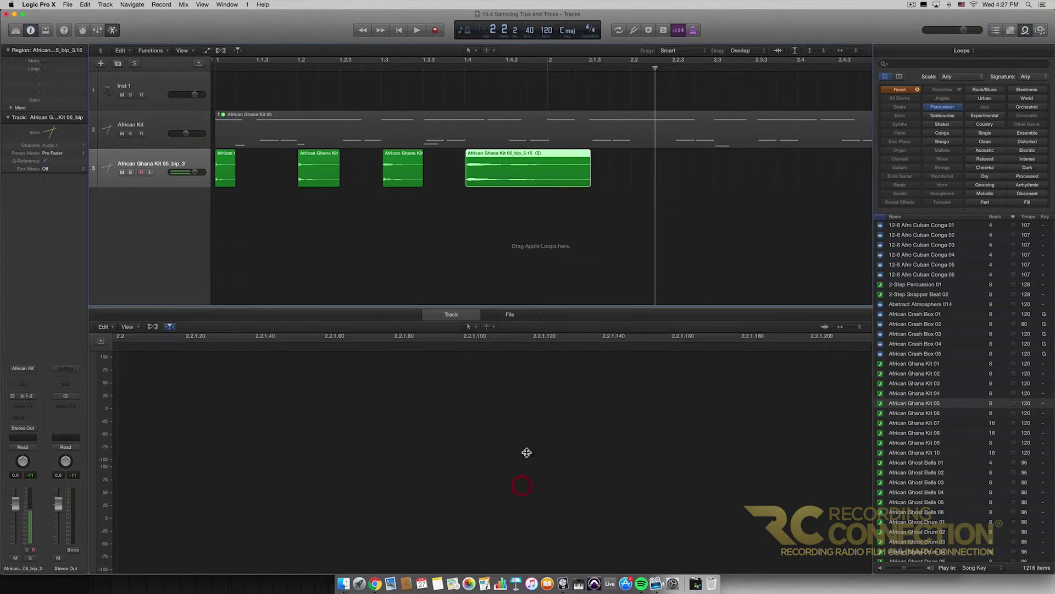
{"action": "left_click_drag", "start_coordinate": [535, 485], "coordinate": [533, 584]}
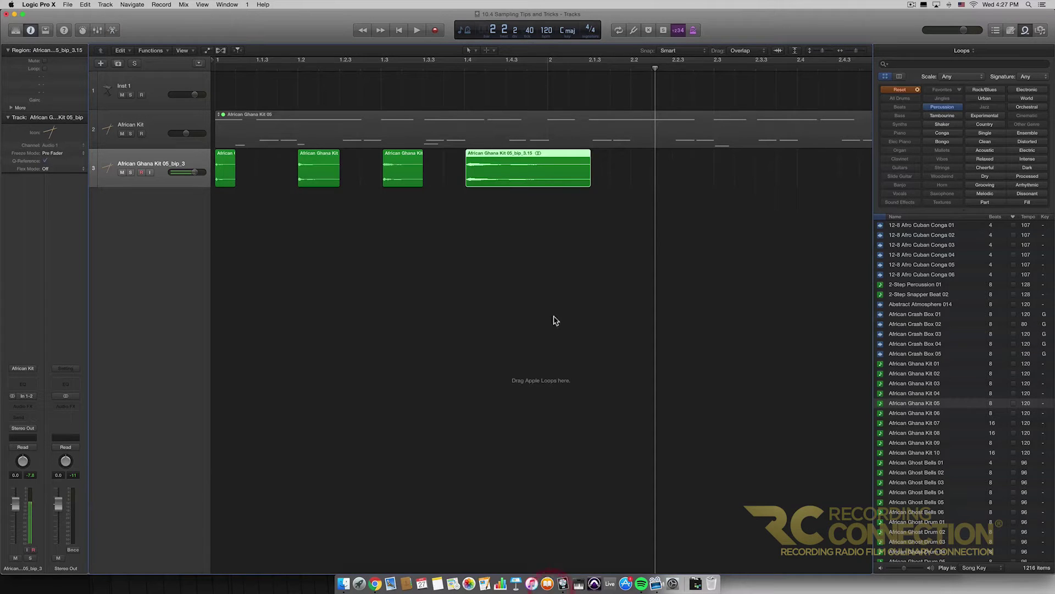
{"action": "left_click", "coordinate": [397, 172]}
{"action": "left_click", "coordinate": [313, 170]}
{"action": "left_click", "coordinate": [225, 175]}
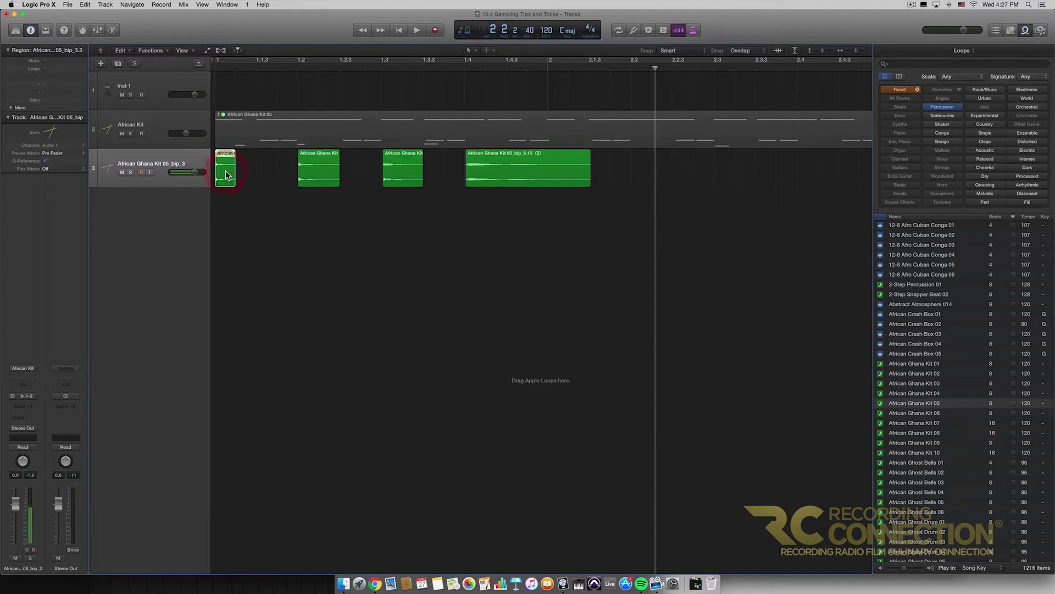
Step: Bounce the first slice in place to a new track, muting the source and including the audio tail
{"action": "left_click", "coordinate": [516, 166]}
{"action": "left_click", "coordinate": [398, 166]}
{"action": "left_click", "coordinate": [317, 169]}
{"action": "left_click", "coordinate": [227, 171]}
{"action": "right_click", "coordinate": [230, 170]}
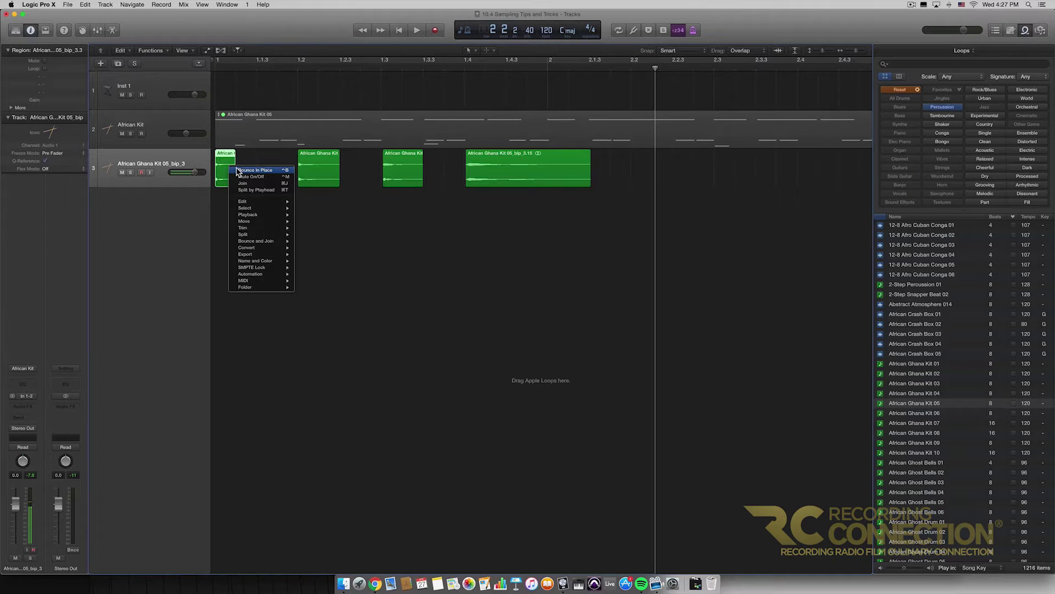
{"action": "left_click", "coordinate": [254, 171]}
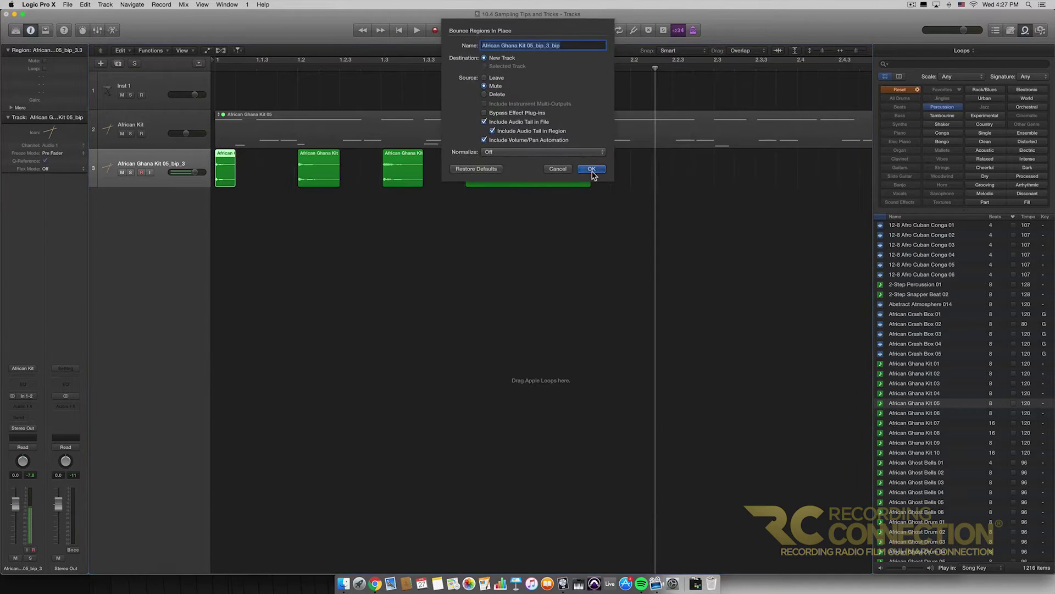
{"action": "left_click", "coordinate": [591, 171]}
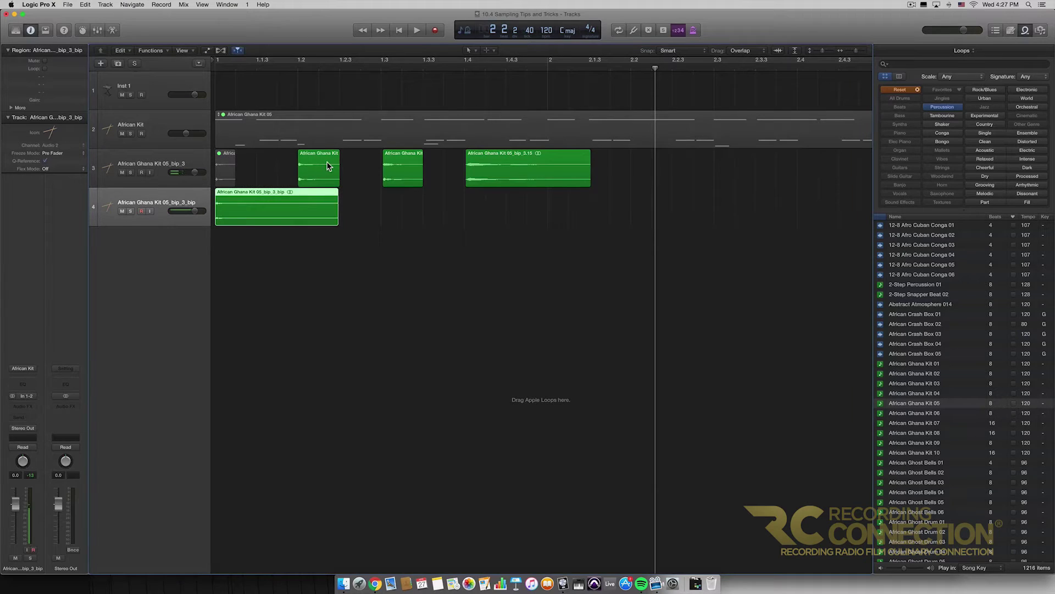
{"action": "mouse_move", "coordinate": [297, 195]}
{"action": "left_mouse_down"}
{"action": "mouse_move", "coordinate": [704, 201]}
{"action": "mouse_move", "coordinate": [298, 197]}
{"action": "left_mouse_up"}
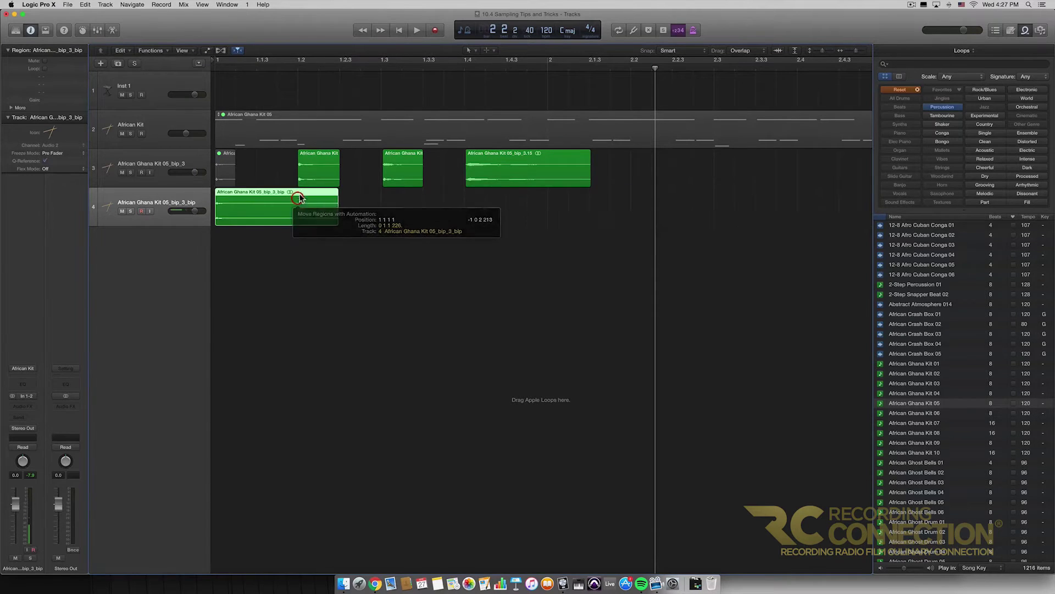
Step: Bounce the second and third slices in place, each to its own new track with the source muted
{"action": "right_click", "coordinate": [328, 171]}
{"action": "left_click", "coordinate": [330, 171]}
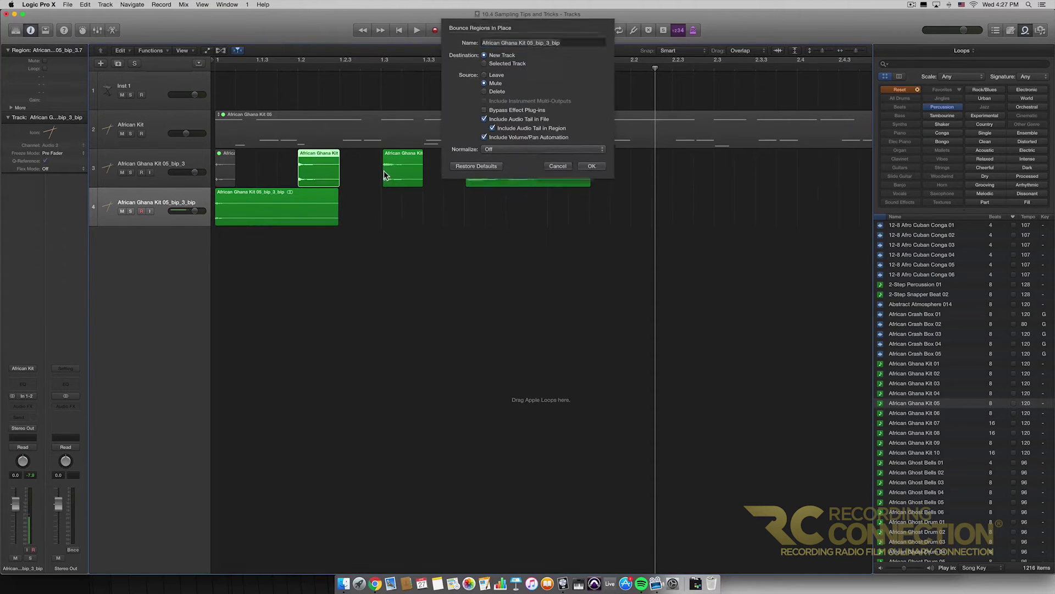
{"action": "left_click", "coordinate": [592, 170]}
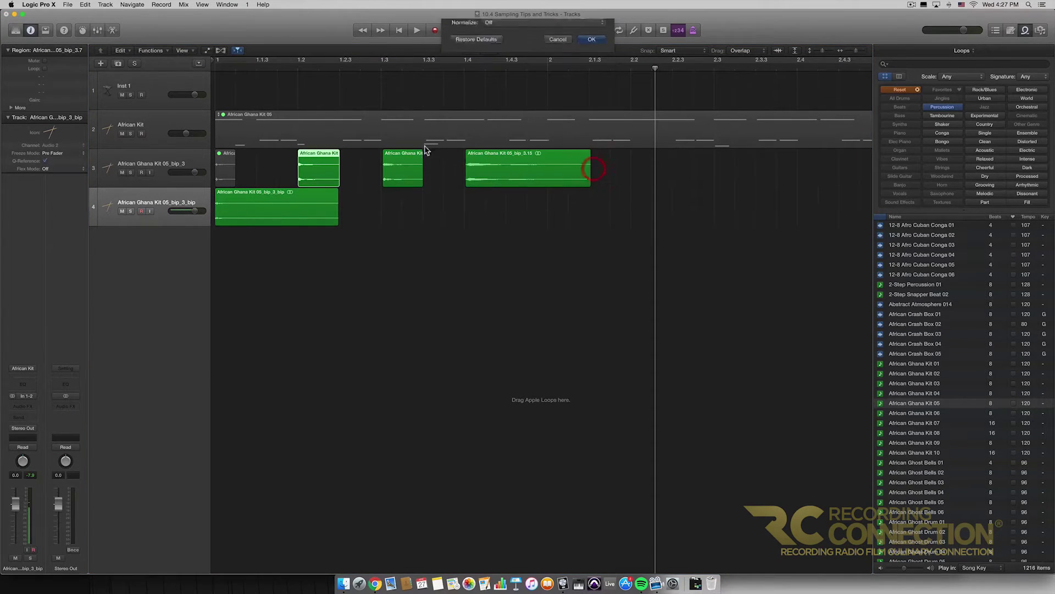
{"action": "right_click", "coordinate": [399, 171]}
{"action": "left_click", "coordinate": [421, 172]}
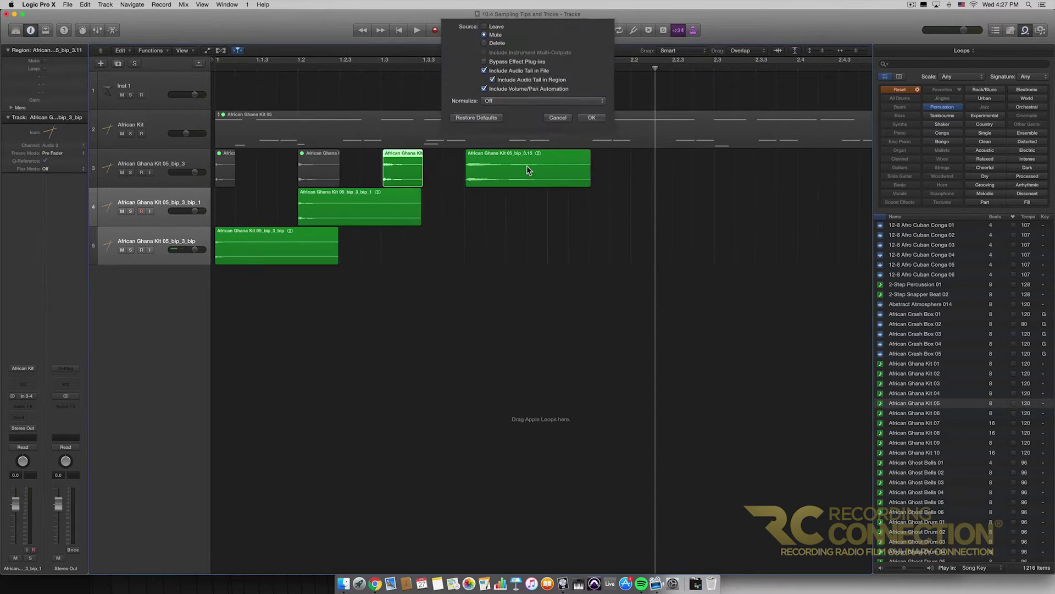
{"action": "left_click", "coordinate": [592, 169]}
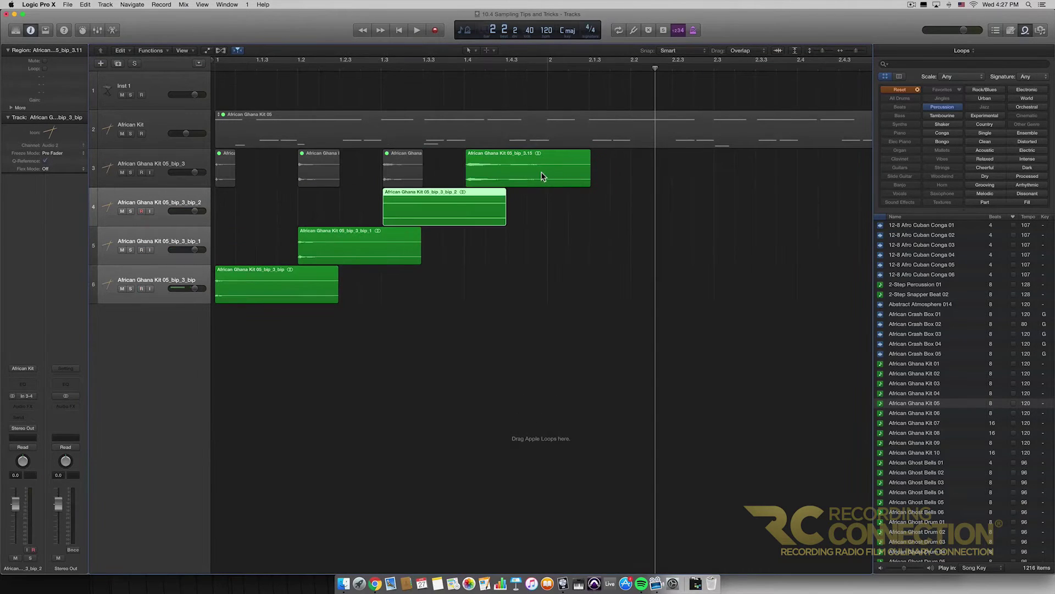
Step: Bounce the fourth slice in place to a separate new track, with its source muted
{"action": "right_click", "coordinate": [544, 174]}
{"action": "left_click", "coordinate": [571, 179]}
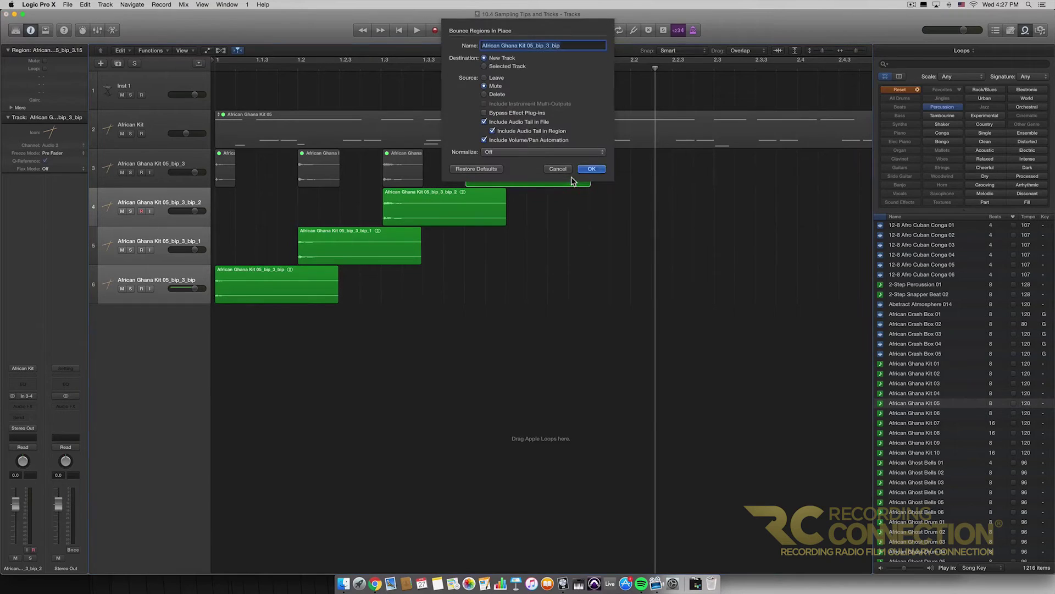
{"action": "left_click", "coordinate": [591, 169]}
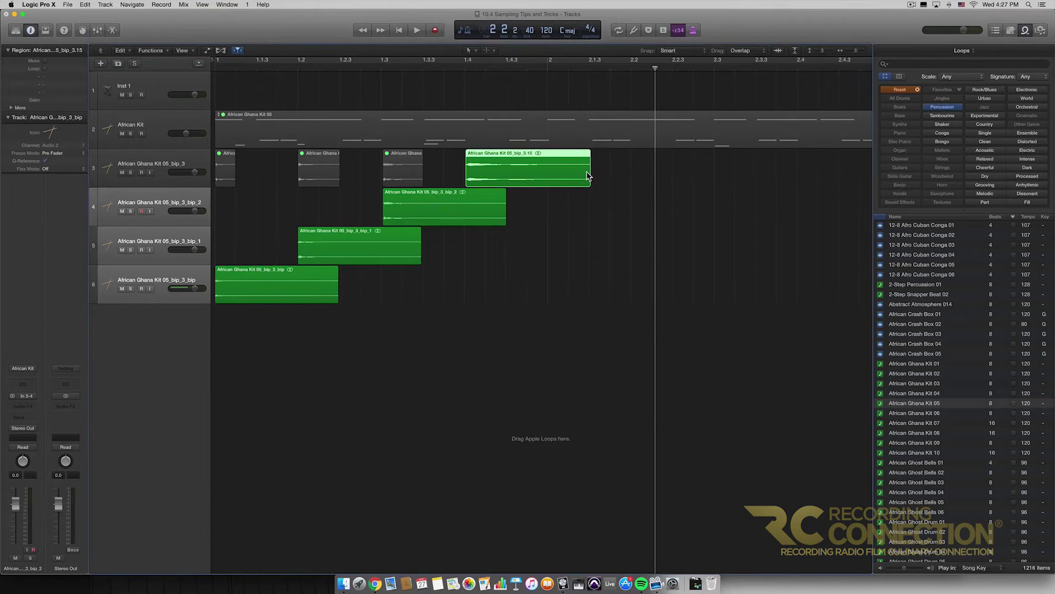
{"action": "scroll", "coordinate": [547, 179], "scroll_direction": "right", "scroll_amount": 1}
Step: Delete the four muted source slices and their track, African Ghana Kit 05_bip_3
{"action": "left_click", "coordinate": [173, 158]}
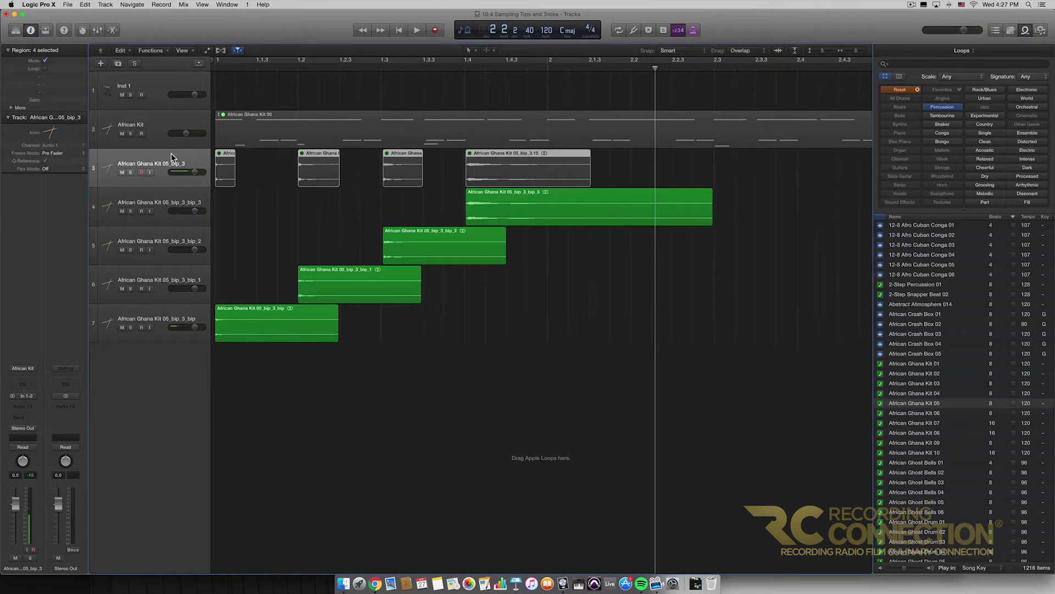
{"action": "key", "text": "Delete"}
{"action": "right_click", "coordinate": [177, 155]}
{"action": "left_click", "coordinate": [157, 153]}
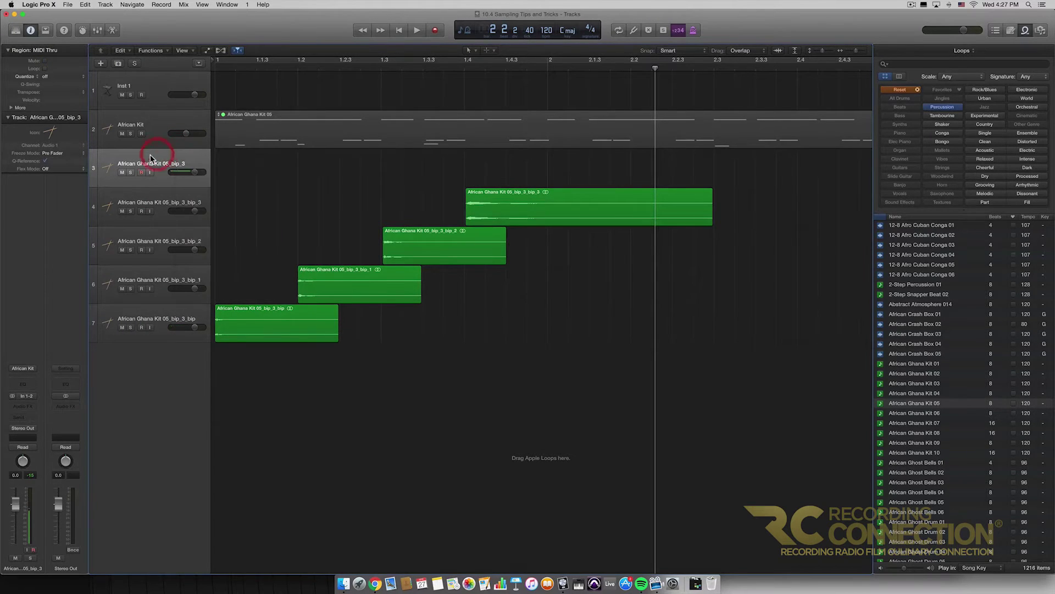
{"action": "key", "text": "super+BackSpace"}
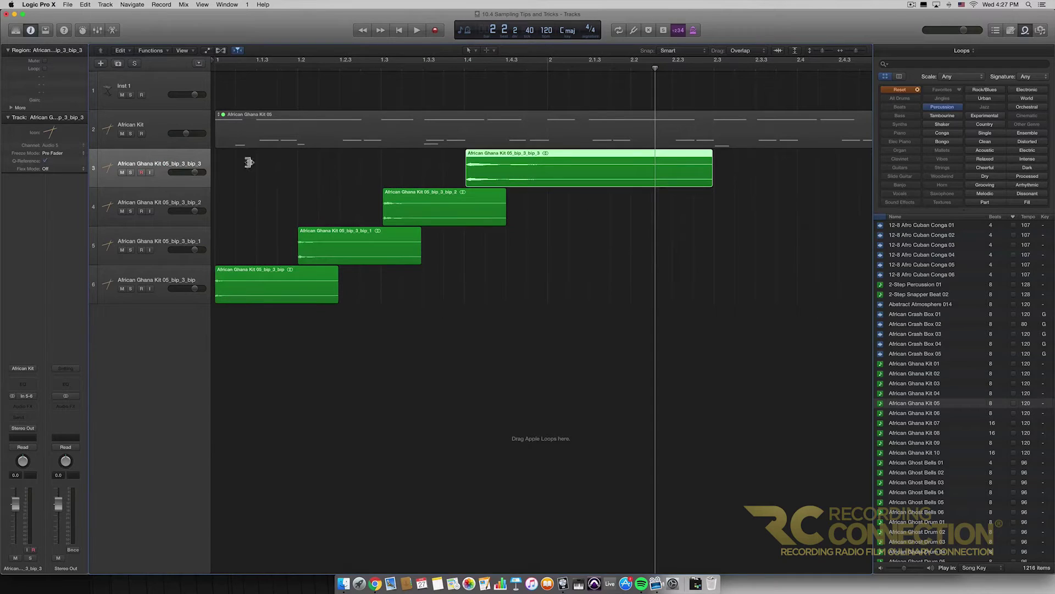
Step: Delete the original African Kit region with its track, and return the playhead to bar 1
{"action": "left_click", "coordinate": [175, 115]}
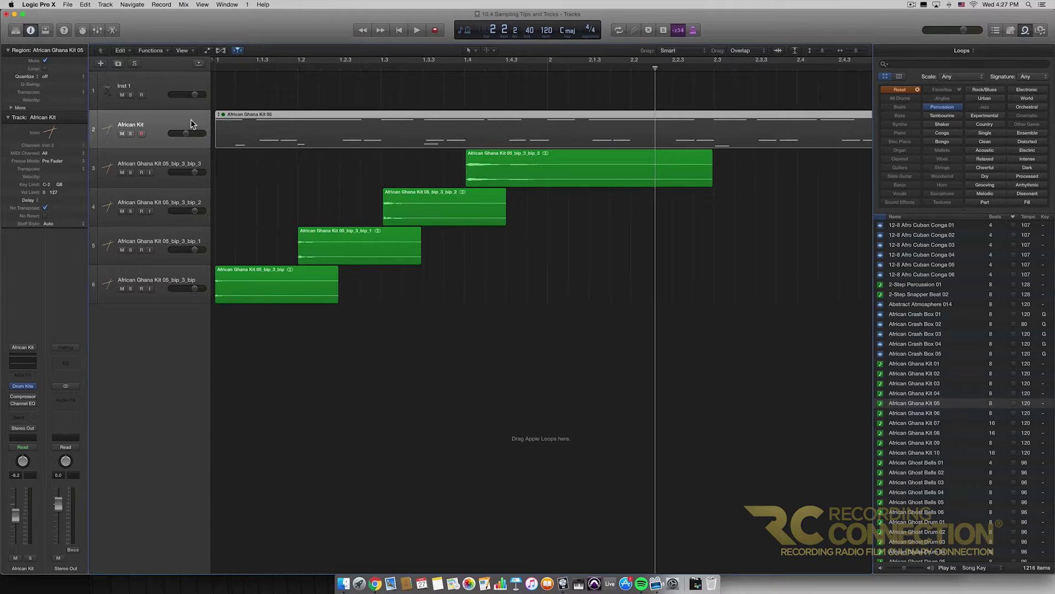
{"action": "key", "text": "BackSpace"}
{"action": "key", "text": "super+BackSpace"}
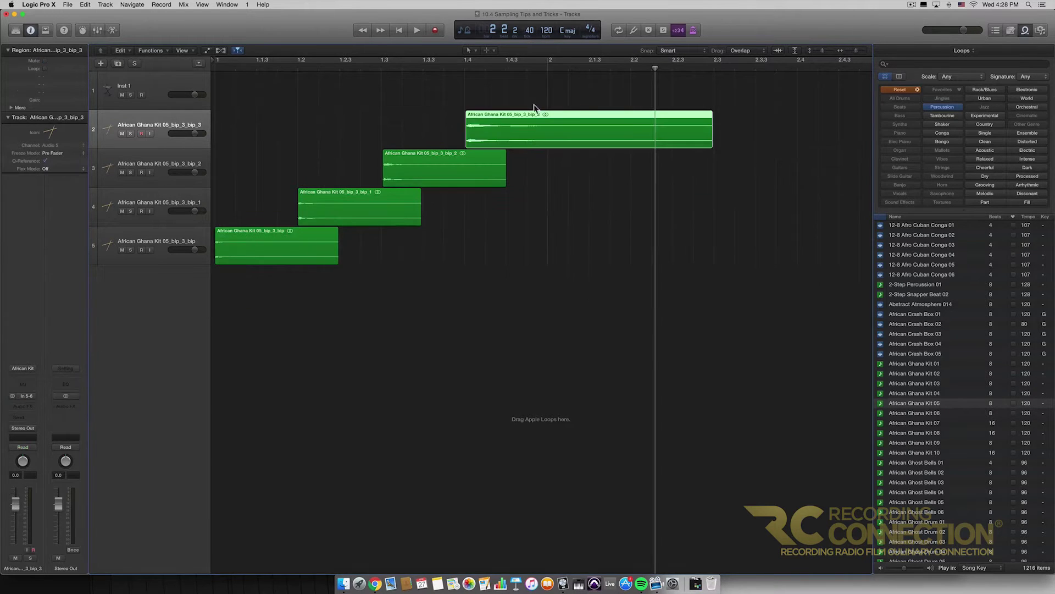
{"action": "left_click", "coordinate": [378, 138]}
{"action": "left_click", "coordinate": [399, 29]}
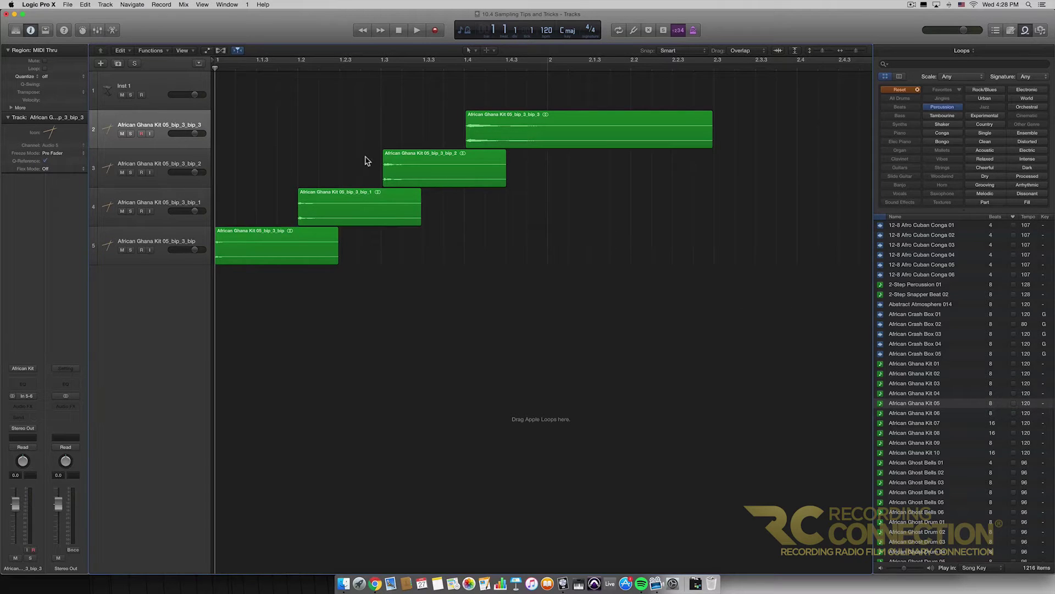
Step: Open the EXS24 on the Inst 1 track and place its window below the bounced regions
{"action": "left_click", "coordinate": [160, 83]}
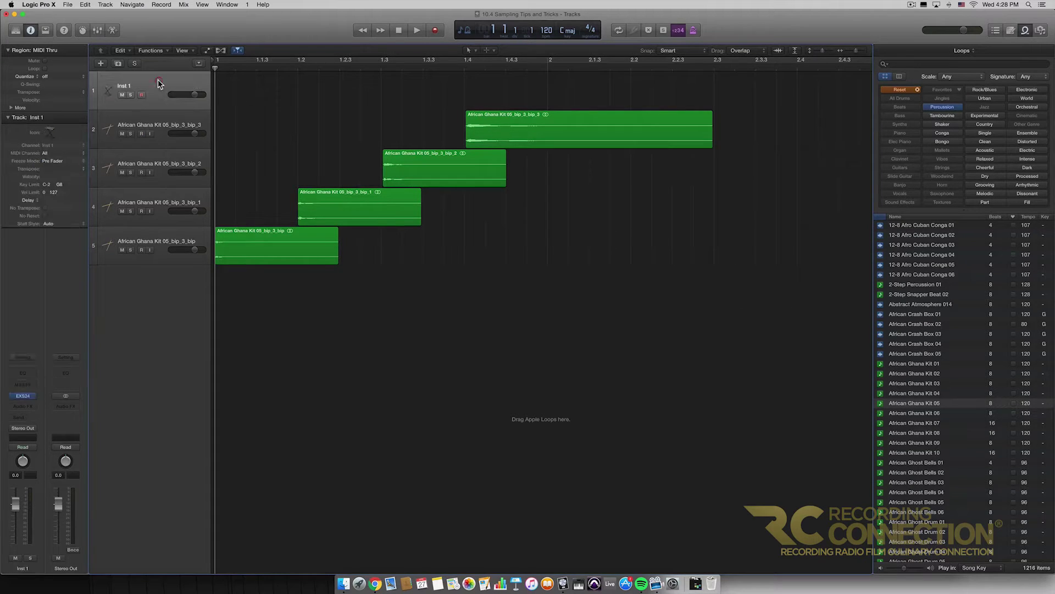
{"action": "left_click", "coordinate": [22, 396]}
{"action": "left_click_drag", "start_coordinate": [620, 136], "coordinate": [616, 294]}
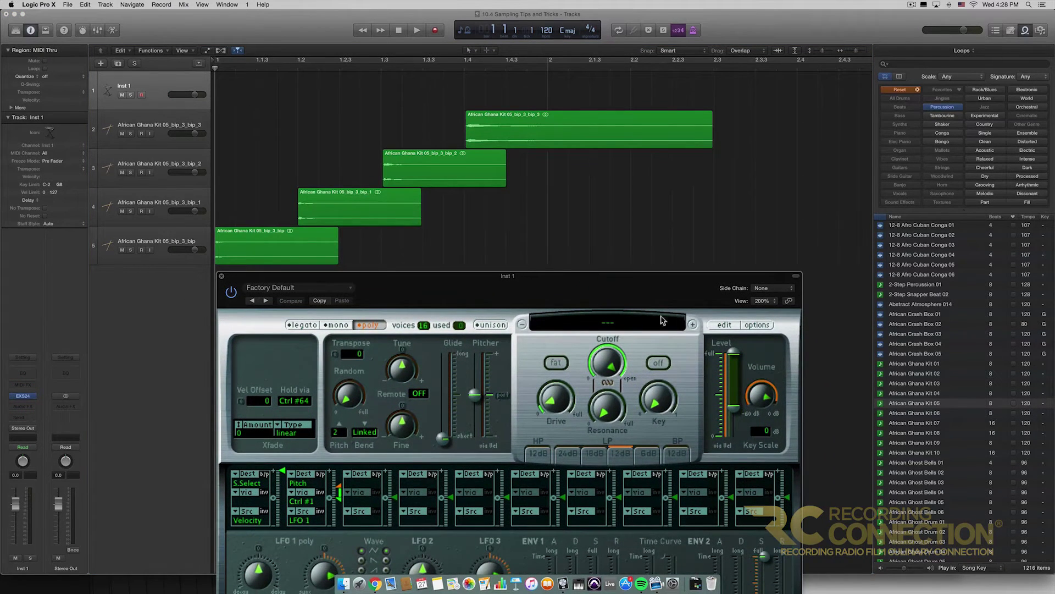
{"action": "left_click_drag", "start_coordinate": [698, 295], "coordinate": [721, 352]}
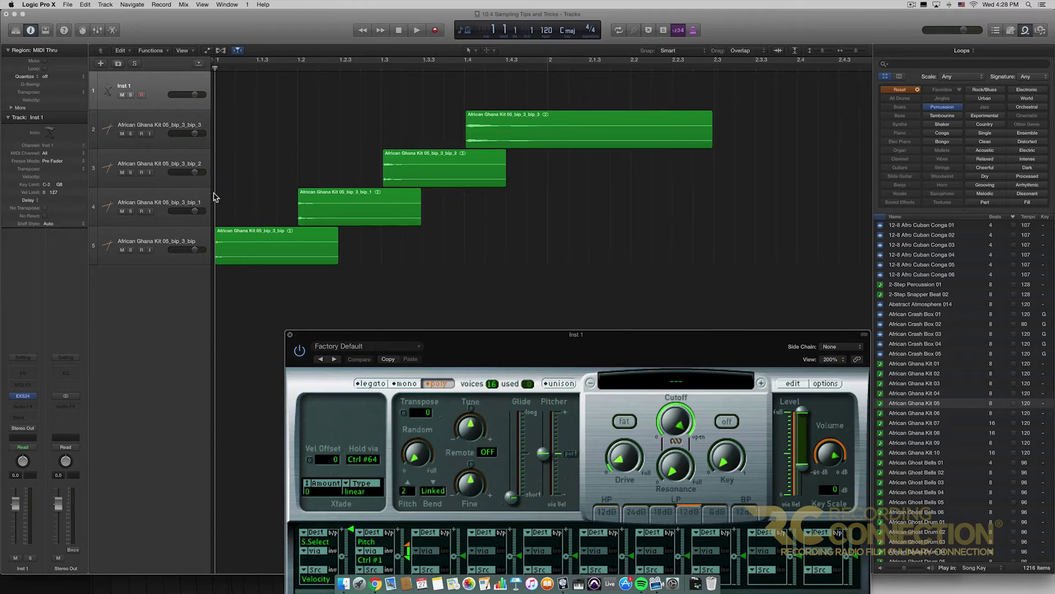
Step: Check in the advanced preferences that Show Advanced Tools and all additional options are enabled
{"action": "left_click", "coordinate": [39, 5]}
{"action": "mouse_move", "coordinate": [63, 29]}
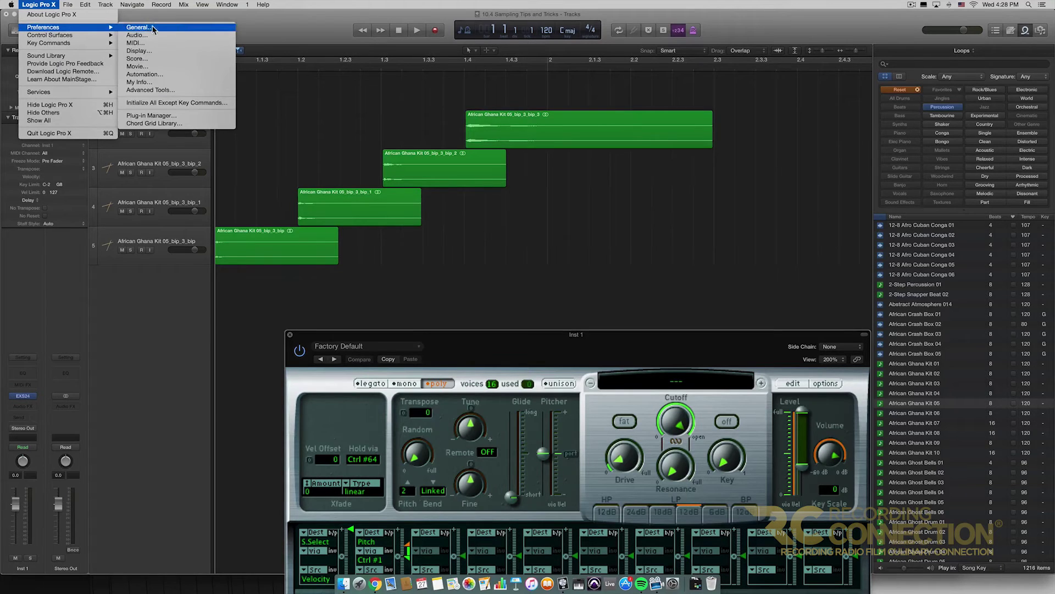
{"action": "left_click", "coordinate": [166, 92]}
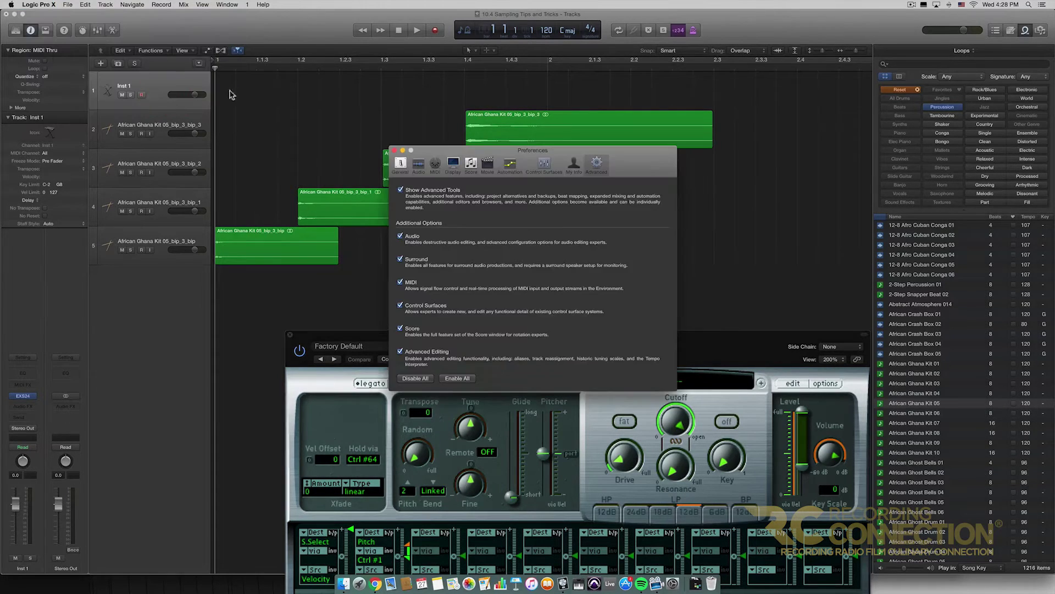
{"action": "left_click_drag", "start_coordinate": [578, 157], "coordinate": [608, 141]}
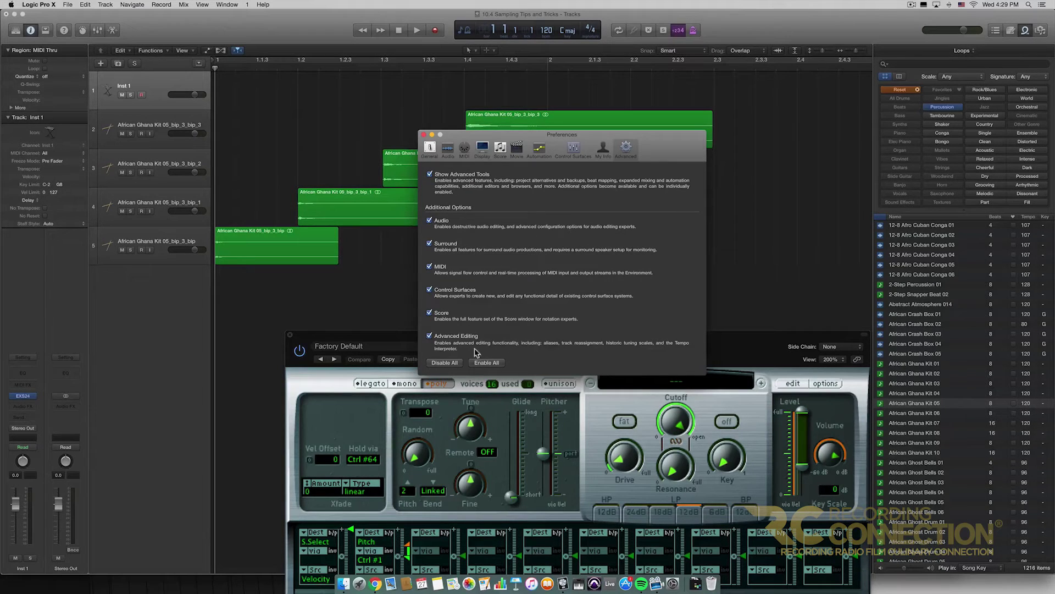
{"action": "left_click", "coordinate": [423, 135]}
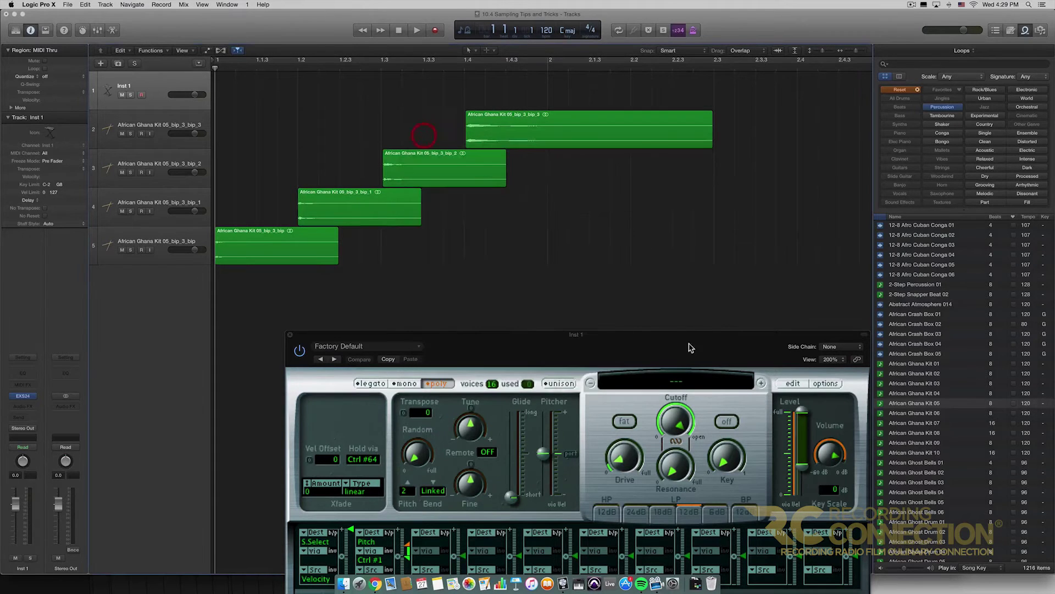
Step: Open the EXS24 Instrument Editor and place its window beneath the four bounced regions
{"action": "left_click_drag", "start_coordinate": [693, 352], "coordinate": [632, 177]}
{"action": "left_click", "coordinate": [731, 213]}
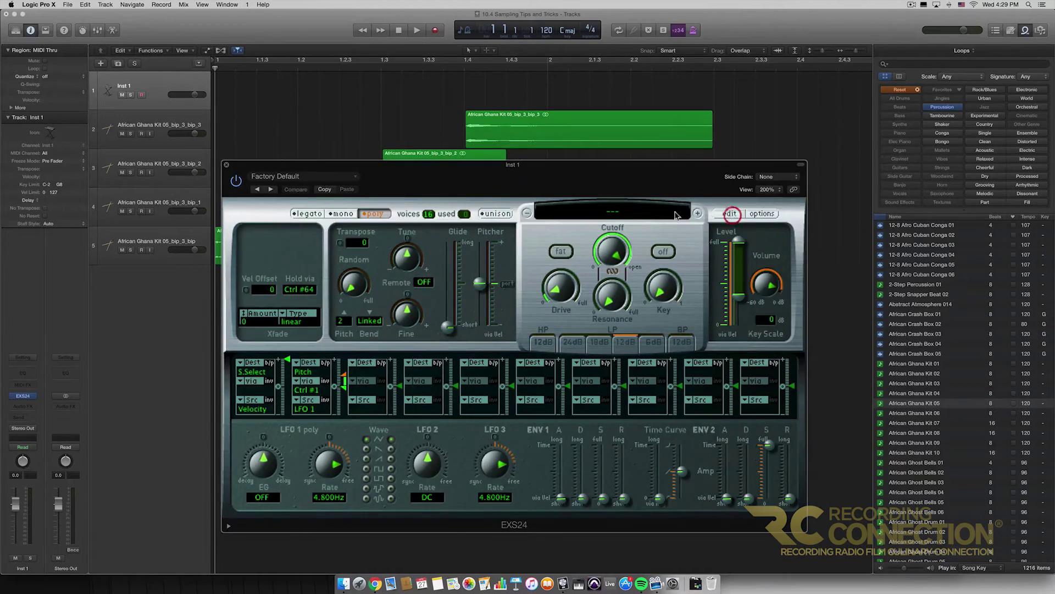
{"action": "left_click_drag", "start_coordinate": [560, 62], "coordinate": [623, 223]}
{"action": "left_click_drag", "start_coordinate": [539, 192], "coordinate": [581, 355]}
{"action": "left_click_drag", "start_coordinate": [553, 223], "coordinate": [633, 273]}
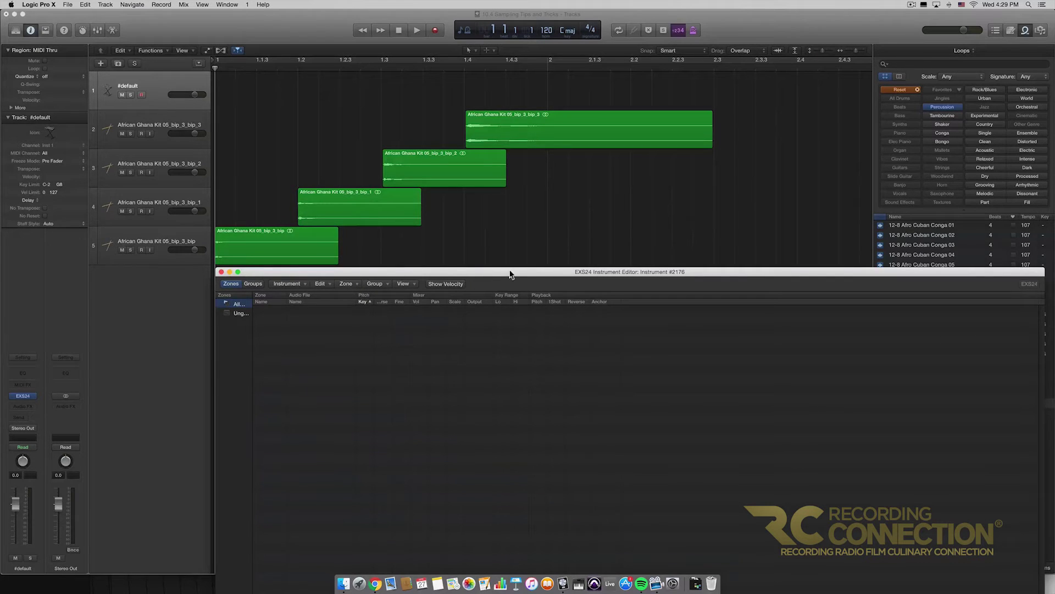
Step: Play the four bounced drum samples through from bar 1
{"action": "left_click_drag", "start_coordinate": [525, 273], "coordinate": [510, 275]}
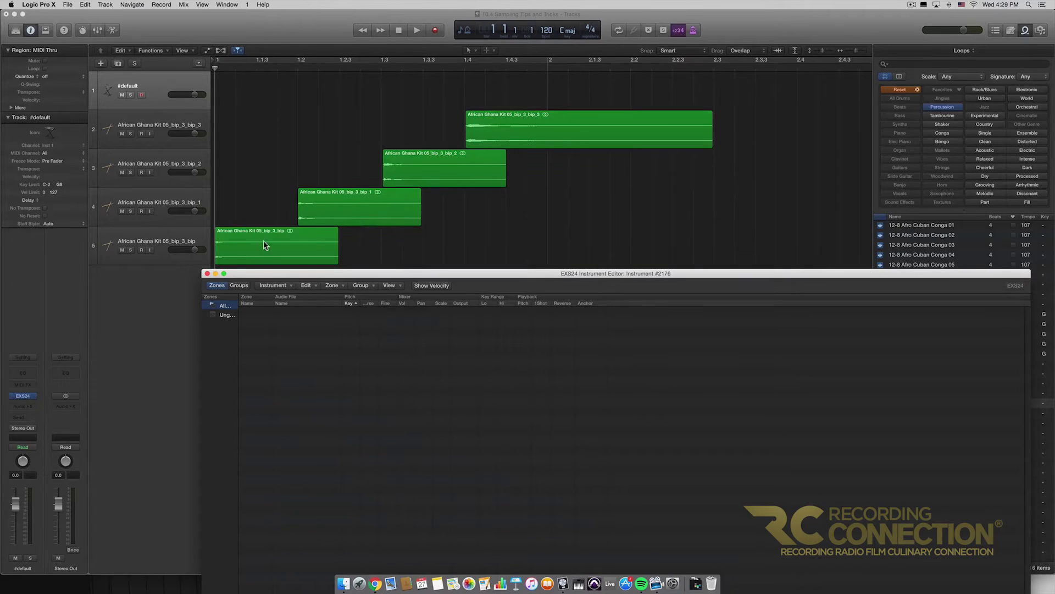
{"action": "key", "text": "space"}
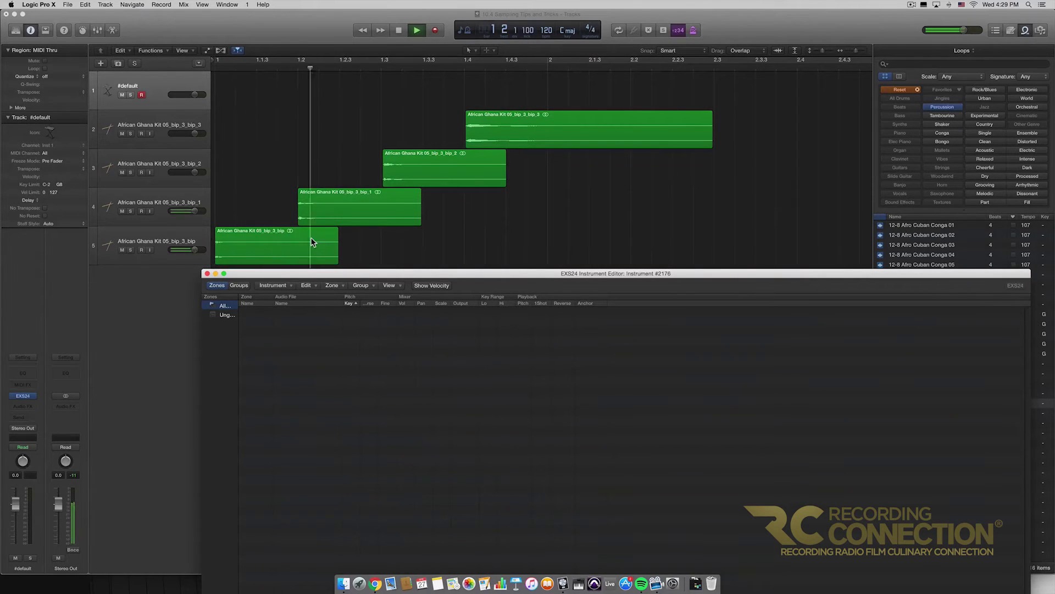
{"action": "key", "text": "space"}
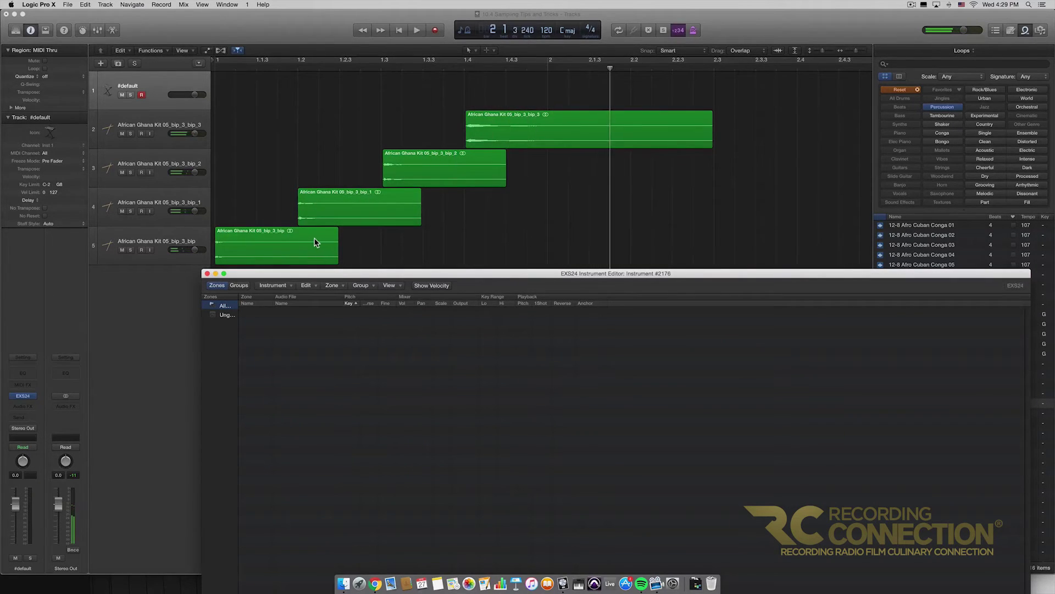
Step: Add the bounced fourth hit, African Ghana Kit 05_bip_3_bip_3, to the EXS24 editor as a zone and mute its track
{"action": "left_click", "coordinate": [512, 139]}
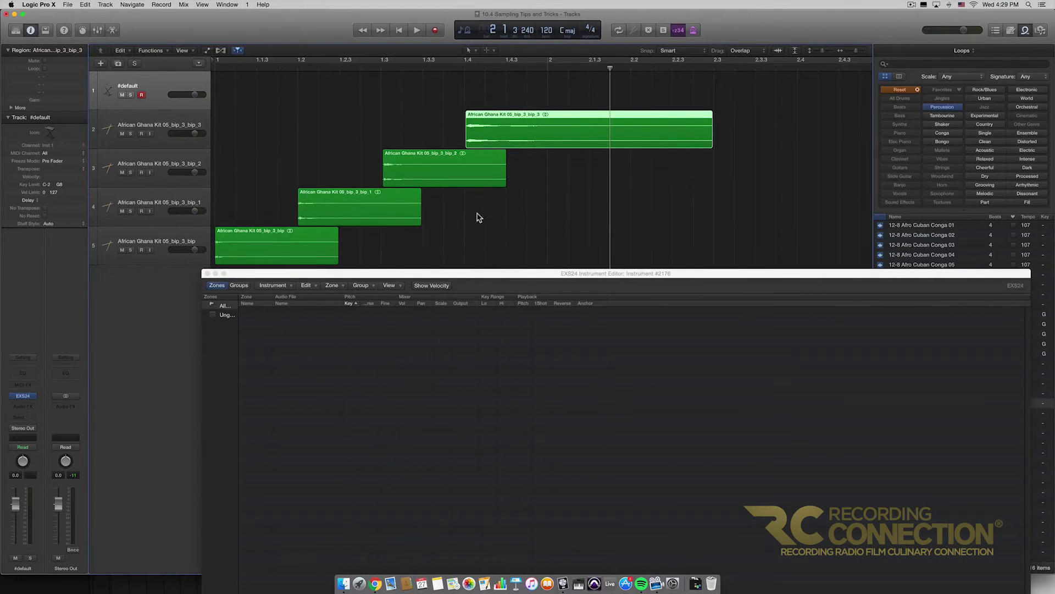
{"action": "mouse_move", "coordinate": [532, 134]}
{"action": "left_mouse_down"}
{"action": "mouse_move", "coordinate": [519, 318]}
{"action": "mouse_move", "coordinate": [544, 172]}
{"action": "mouse_move", "coordinate": [531, 145]}
{"action": "left_mouse_up"}
{"action": "left_click_drag", "start_coordinate": [523, 273], "coordinate": [516, 163]}
{"action": "left_click_drag", "start_coordinate": [511, 153], "coordinate": [515, 210]}
{"action": "left_click_drag", "start_coordinate": [431, 160], "coordinate": [434, 277]}
{"action": "left_click", "coordinate": [122, 134]}
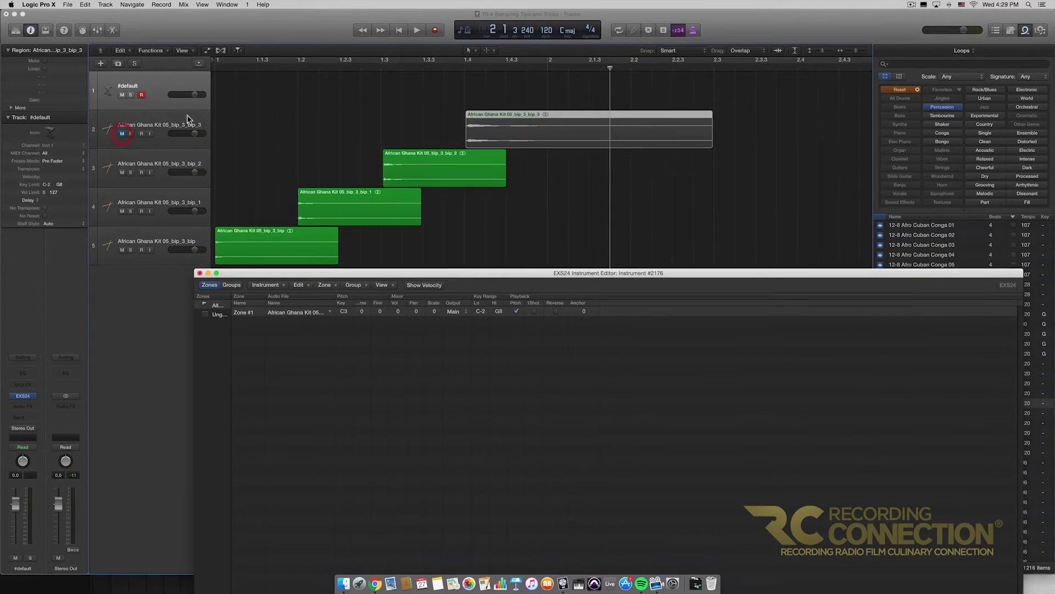
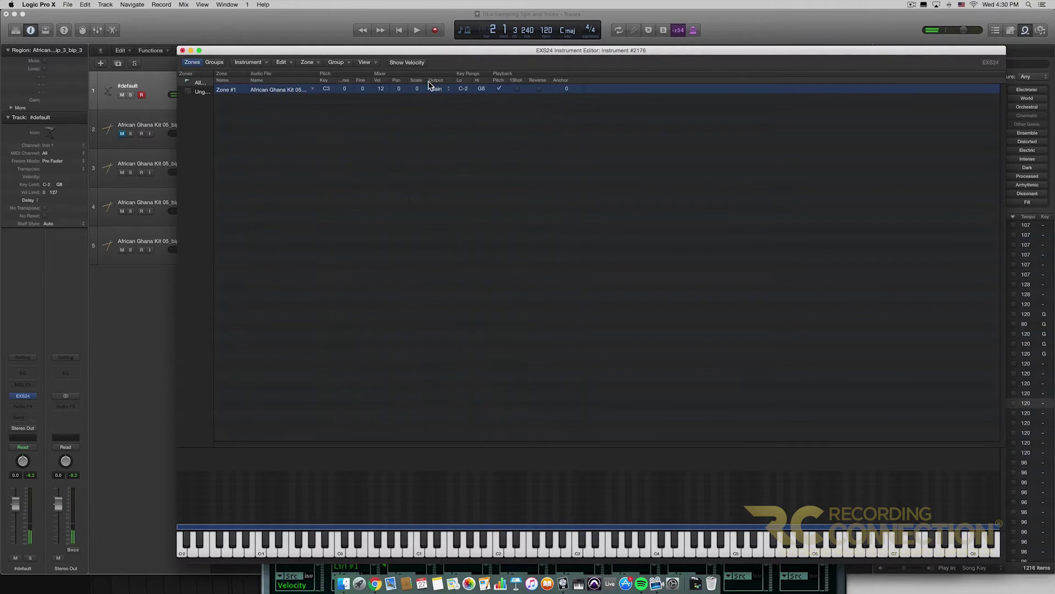
Step: Open Zone #1's audio in the file editor and apply a Fade In to about the first 950 samples
{"action": "double_click", "coordinate": [290, 93]}
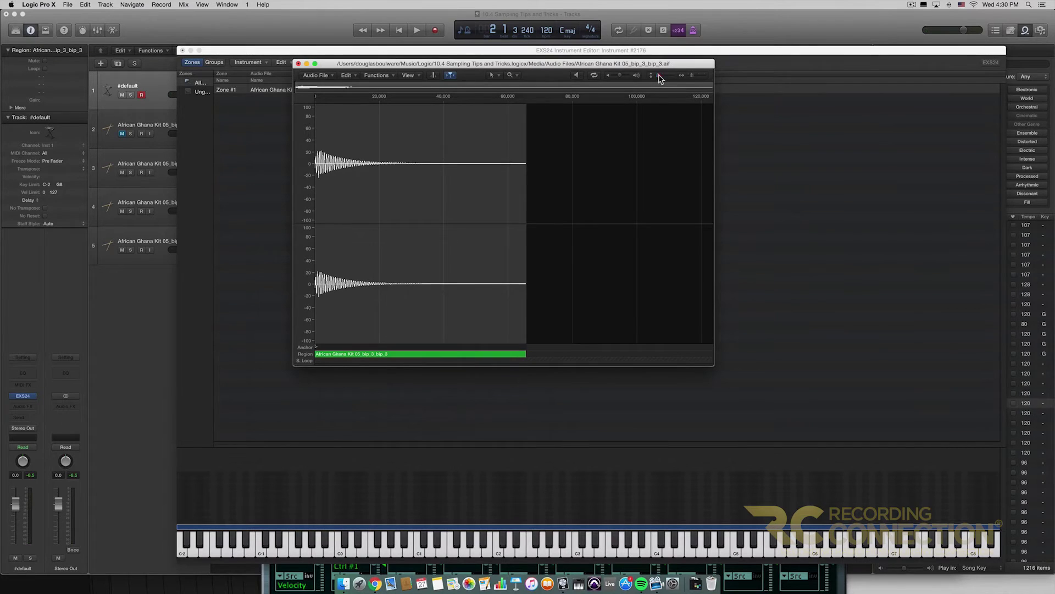
{"action": "left_click_drag", "start_coordinate": [660, 78], "coordinate": [696, 75]}
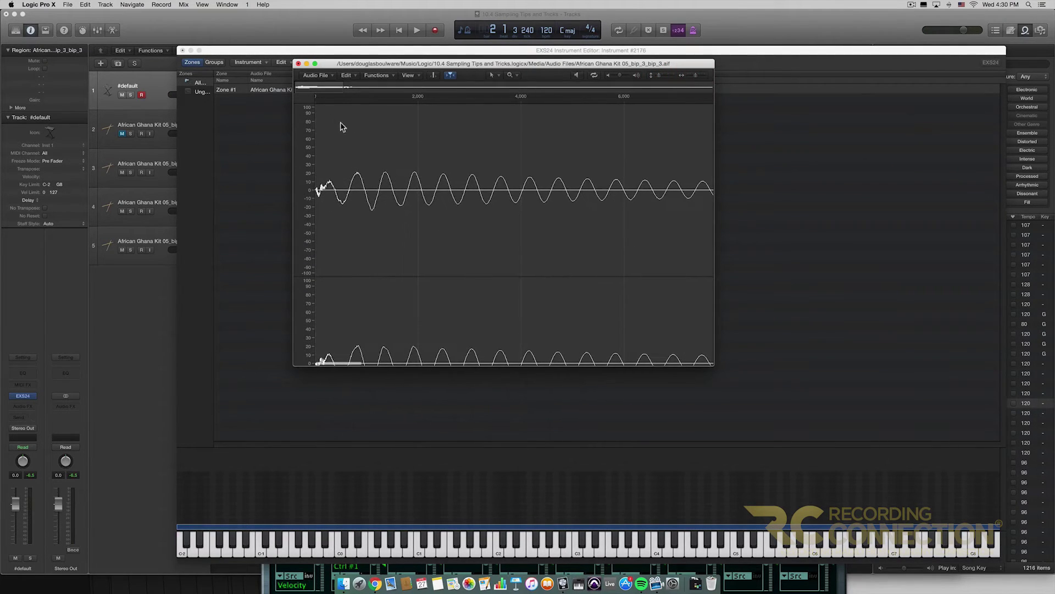
{"action": "left_click", "coordinate": [342, 128]}
{"action": "mouse_move", "coordinate": [346, 134]}
{"action": "left_mouse_down"}
{"action": "mouse_move", "coordinate": [285, 134]}
{"action": "mouse_move", "coordinate": [364, 134]}
{"action": "left_mouse_up"}
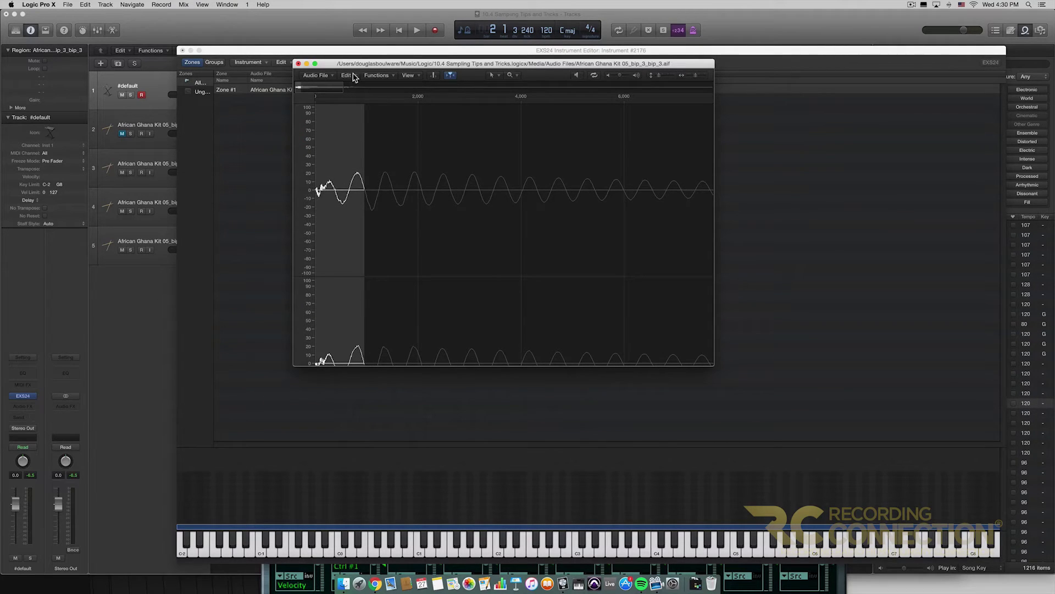
{"action": "left_click", "coordinate": [378, 76]}
{"action": "left_click", "coordinate": [393, 98]}
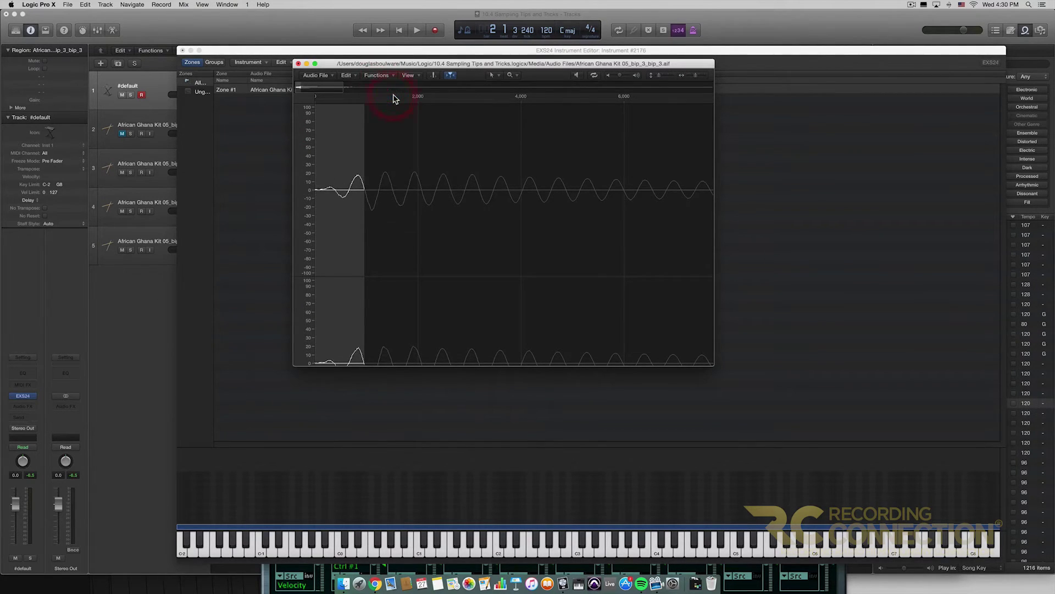
{"action": "left_click", "coordinate": [429, 132]}
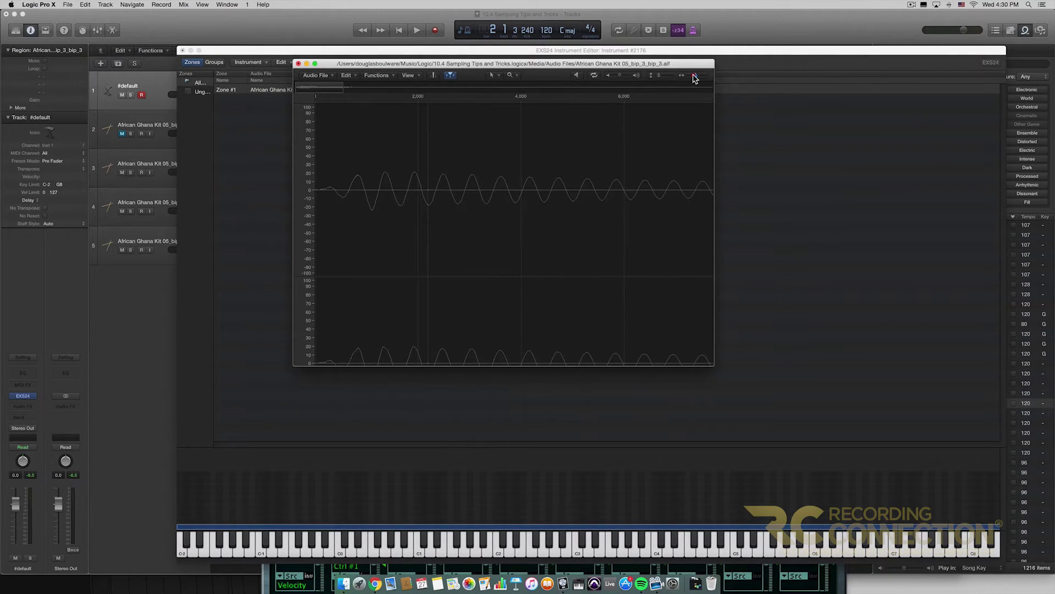
Step: Apply a Fade Out to the short stretch at the very end of the sample and close the audio file editor
{"action": "left_click_drag", "start_coordinate": [695, 78], "coordinate": [690, 78]}
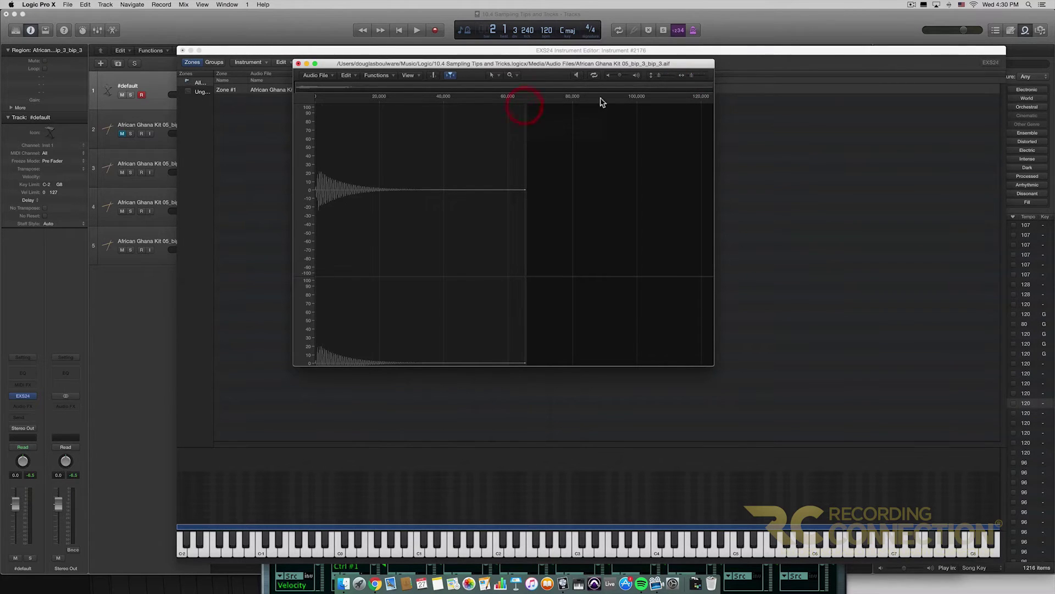
{"action": "left_click", "coordinate": [522, 108]}
{"action": "left_click", "coordinate": [693, 75]}
{"action": "left_click_drag", "start_coordinate": [695, 78], "coordinate": [698, 79]}
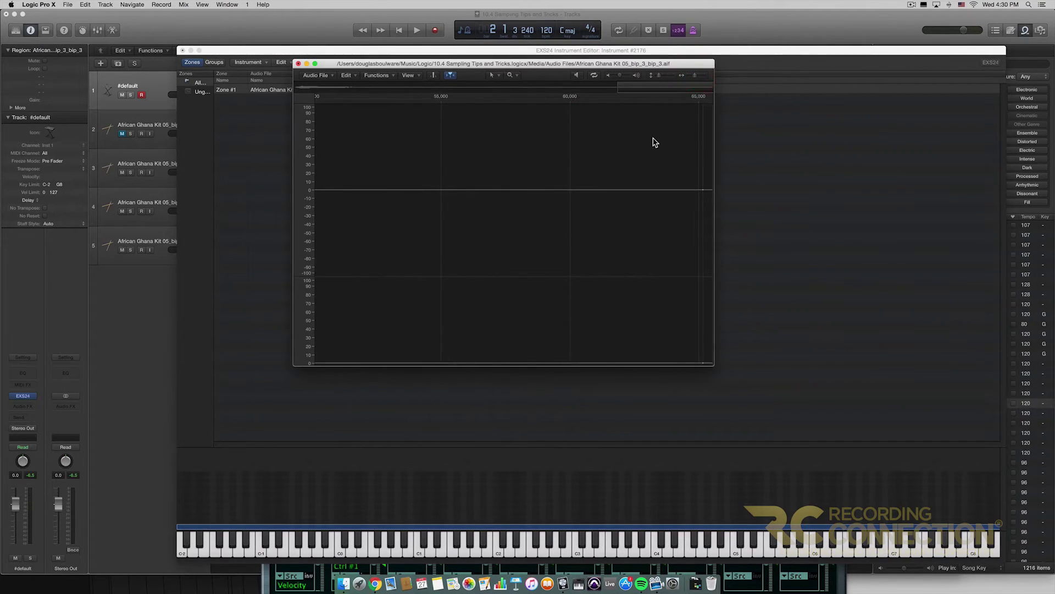
{"action": "left_click_drag", "start_coordinate": [687, 142], "coordinate": [709, 140]}
{"action": "left_click", "coordinate": [372, 77]}
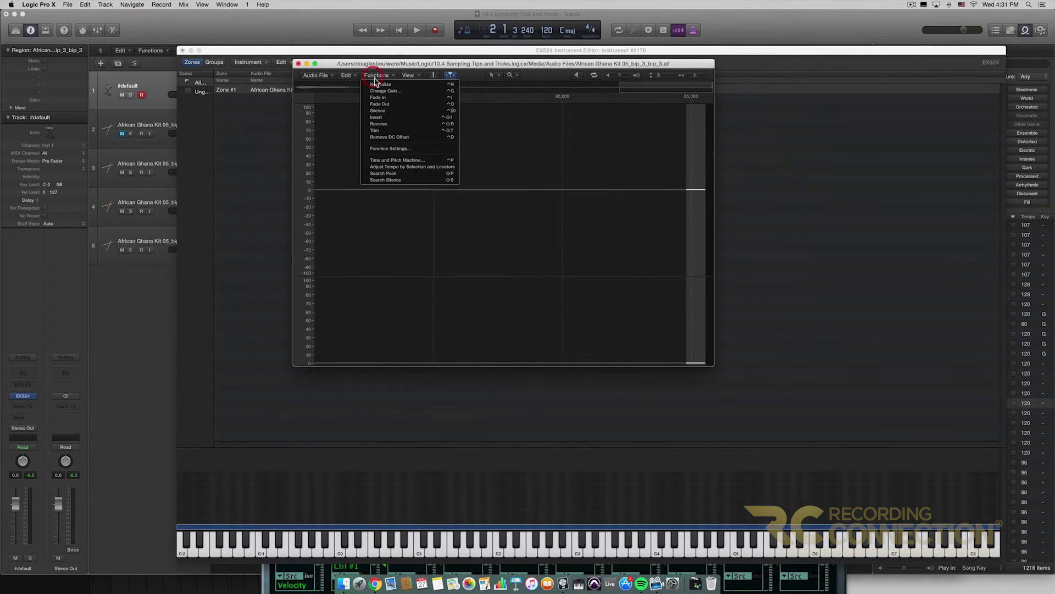
{"action": "left_click", "coordinate": [382, 106]}
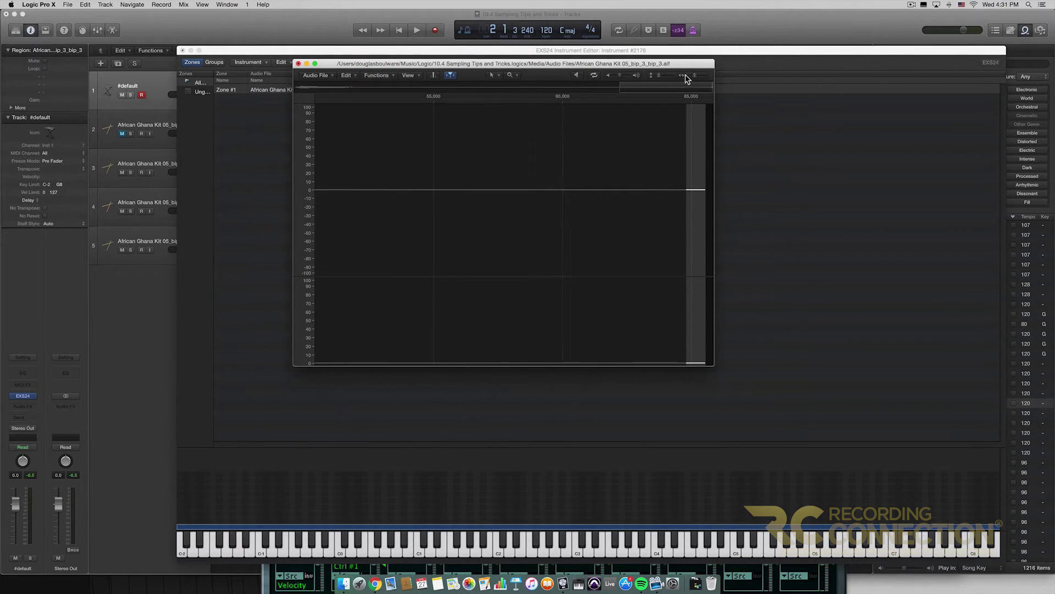
{"action": "left_click_drag", "start_coordinate": [691, 78], "coordinate": [687, 78]}
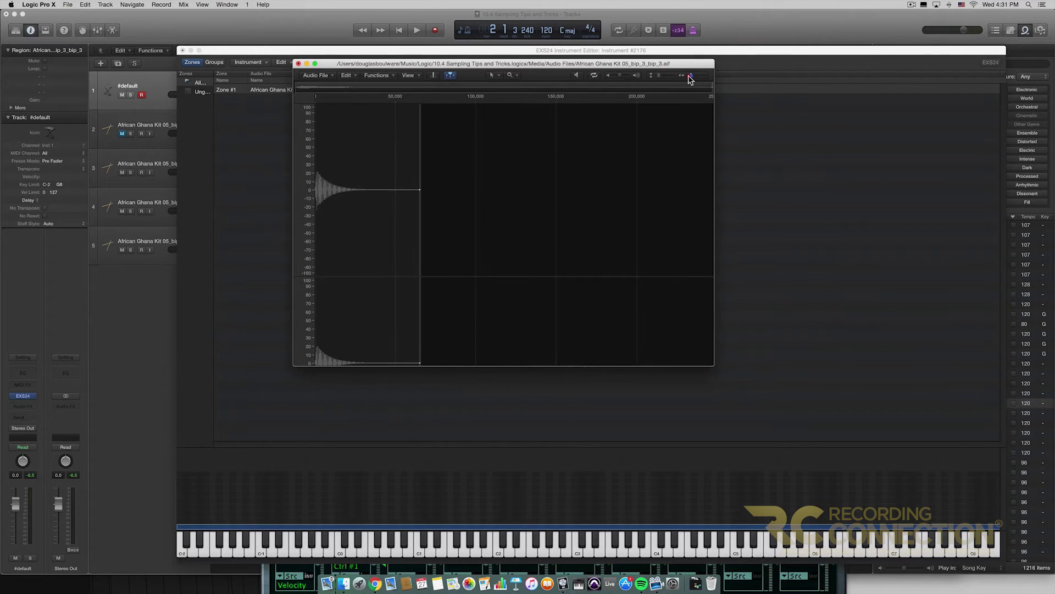
{"action": "left_click", "coordinate": [546, 193]}
{"action": "left_click_drag", "start_coordinate": [419, 177], "coordinate": [373, 157]}
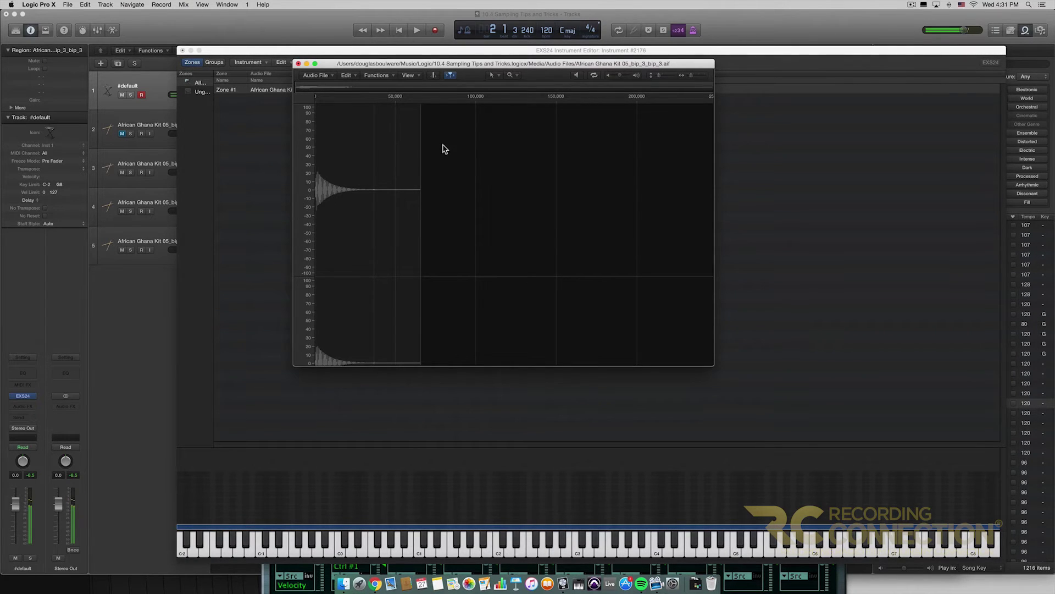
{"action": "left_click", "coordinate": [299, 64]}
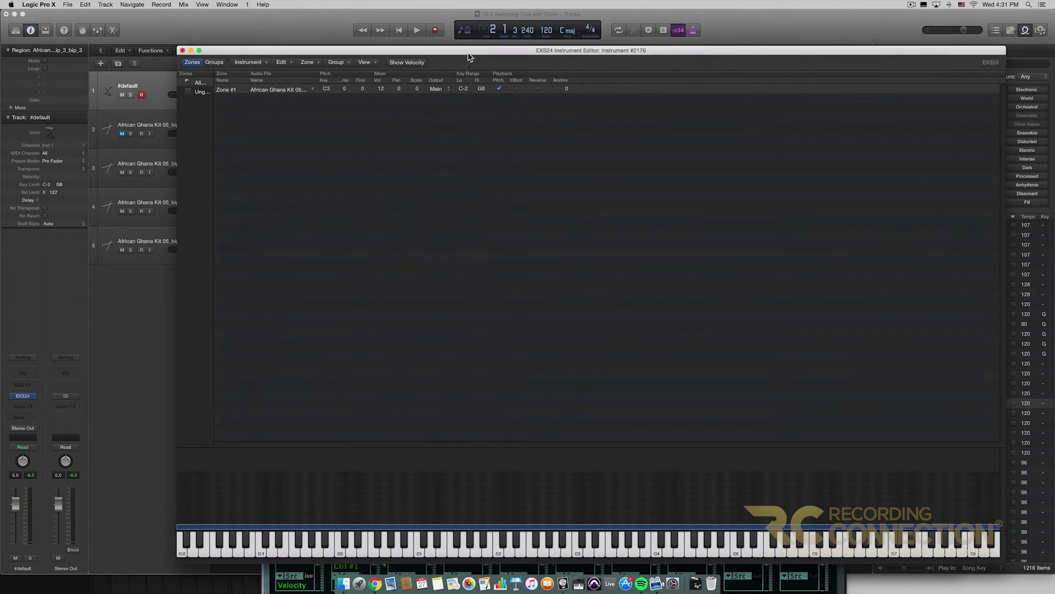
Step: Uncover the bounced regions by moving the EXS24 editor beneath them, and play the unmuted drum hits from bar 1
{"action": "left_click_drag", "start_coordinate": [468, 53], "coordinate": [433, 282]}
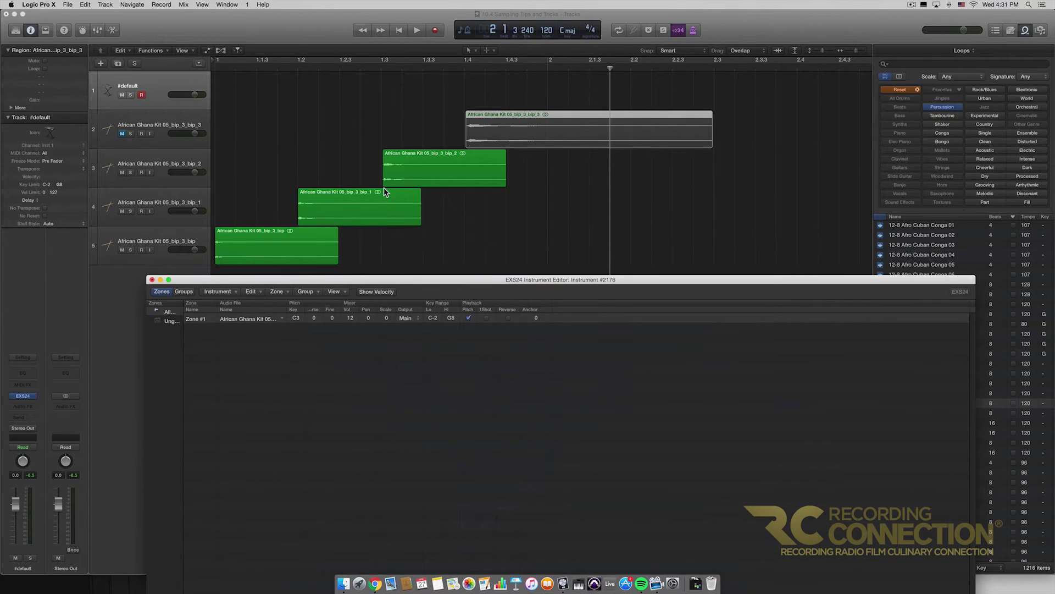
{"action": "left_click", "coordinate": [418, 177]}
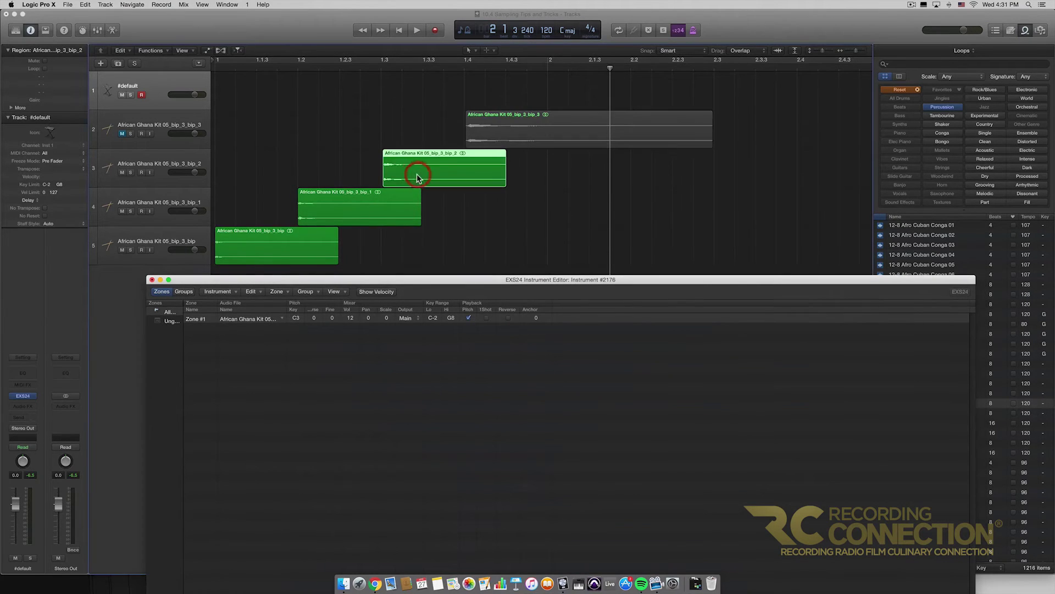
{"action": "left_click", "coordinate": [400, 31]}
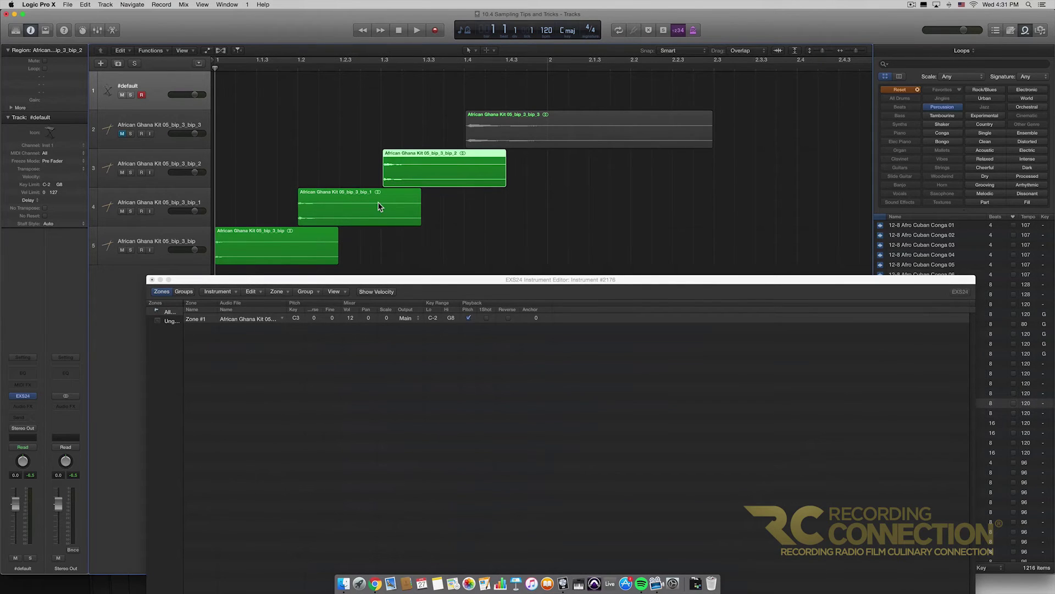
{"action": "key", "text": "space"}
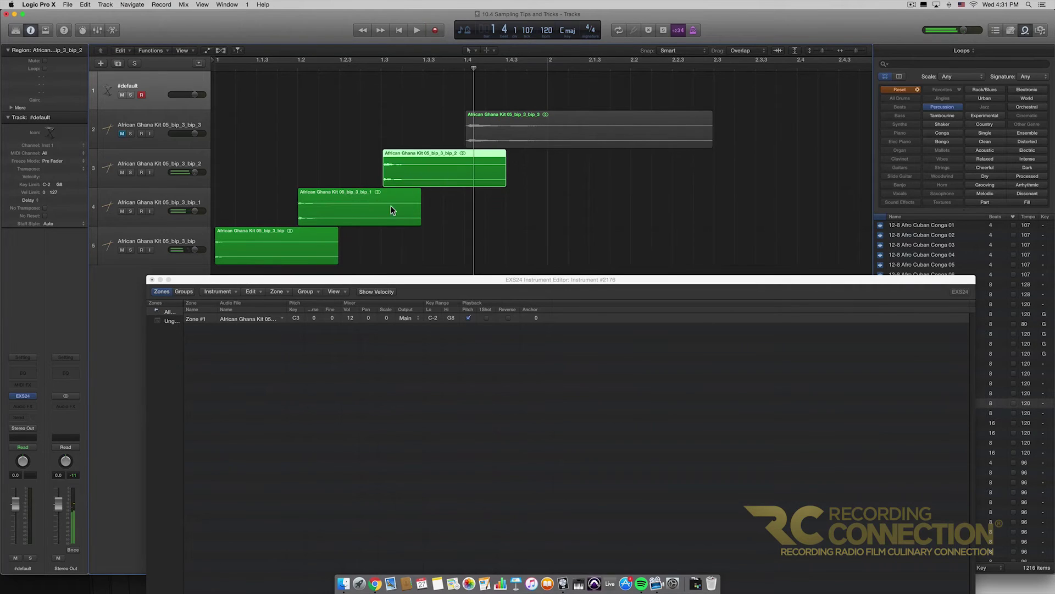
Step: Add the first bounced hit, African Ghana Kit 05_bip_3_bip, to the EXS24 editor as a second zone and mute its track
{"action": "left_click_drag", "start_coordinate": [428, 284], "coordinate": [568, 141]}
{"action": "left_click", "coordinate": [256, 242]}
{"action": "left_click_drag", "start_coordinate": [255, 242], "coordinate": [349, 236]}
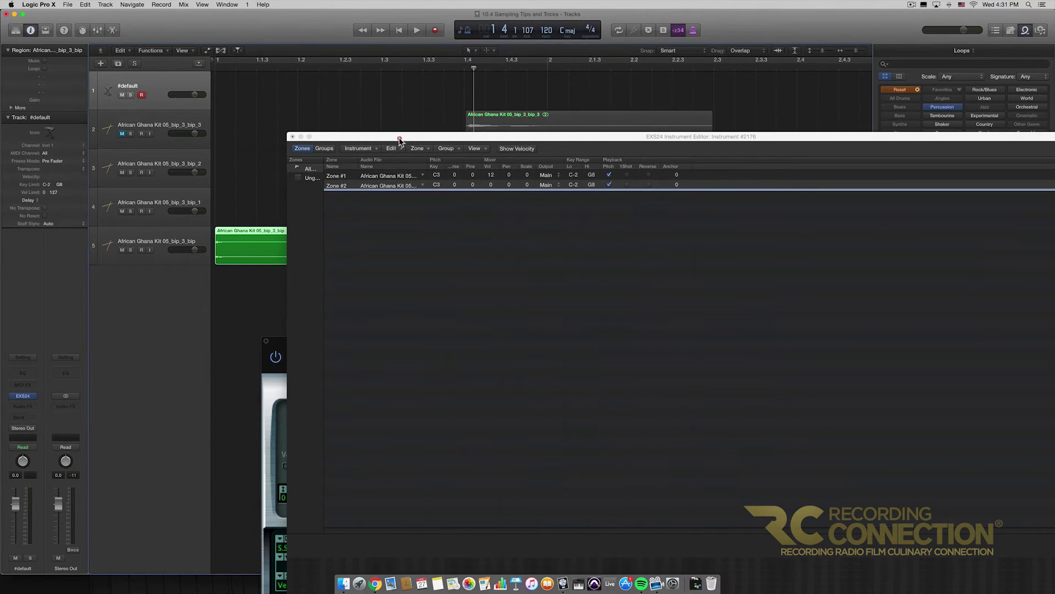
{"action": "left_click_drag", "start_coordinate": [401, 139], "coordinate": [426, 256]}
{"action": "left_click", "coordinate": [122, 250]}
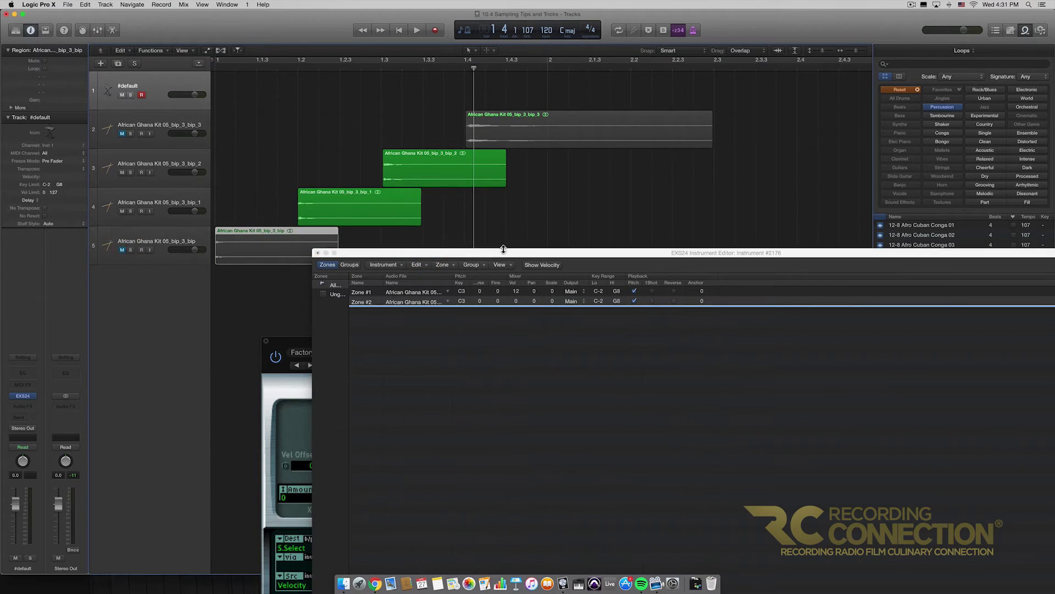
Step: Bring the editor's full keyboard into view and limit Zone #1's key range to an upper key of B1
{"action": "left_click_drag", "start_coordinate": [501, 253], "coordinate": [333, 61]}
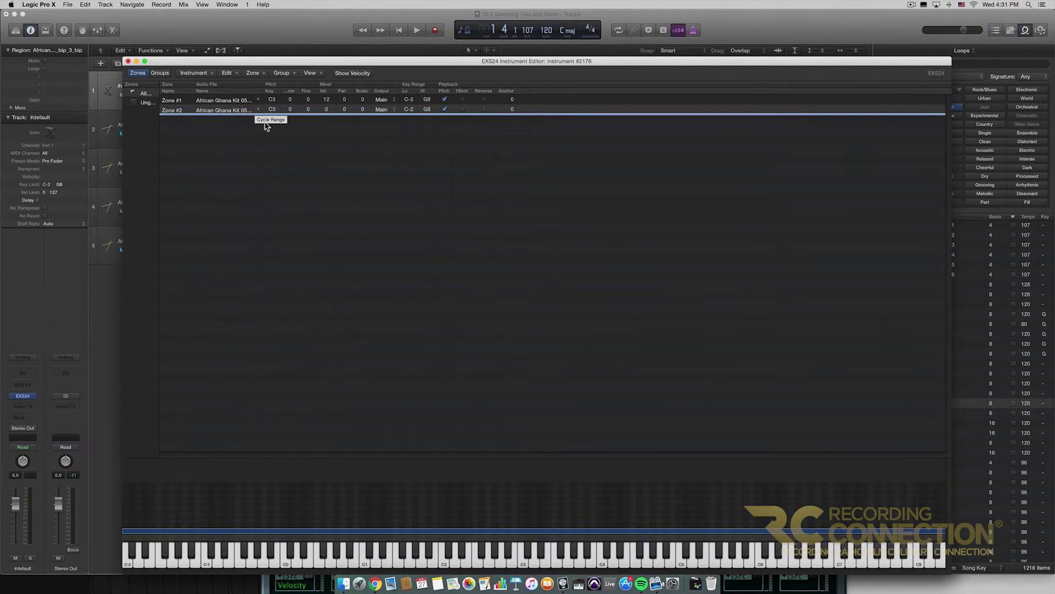
{"action": "left_click", "coordinate": [444, 108]}
{"action": "left_click", "coordinate": [220, 102], "text": "shift"}
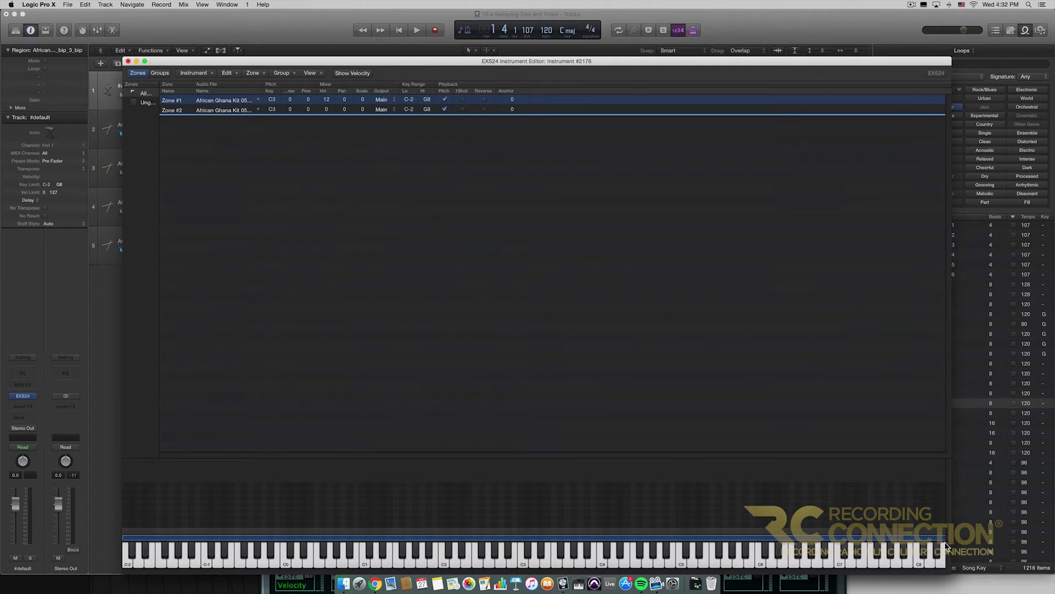
{"action": "left_click_drag", "start_coordinate": [951, 572], "coordinate": [436, 544]}
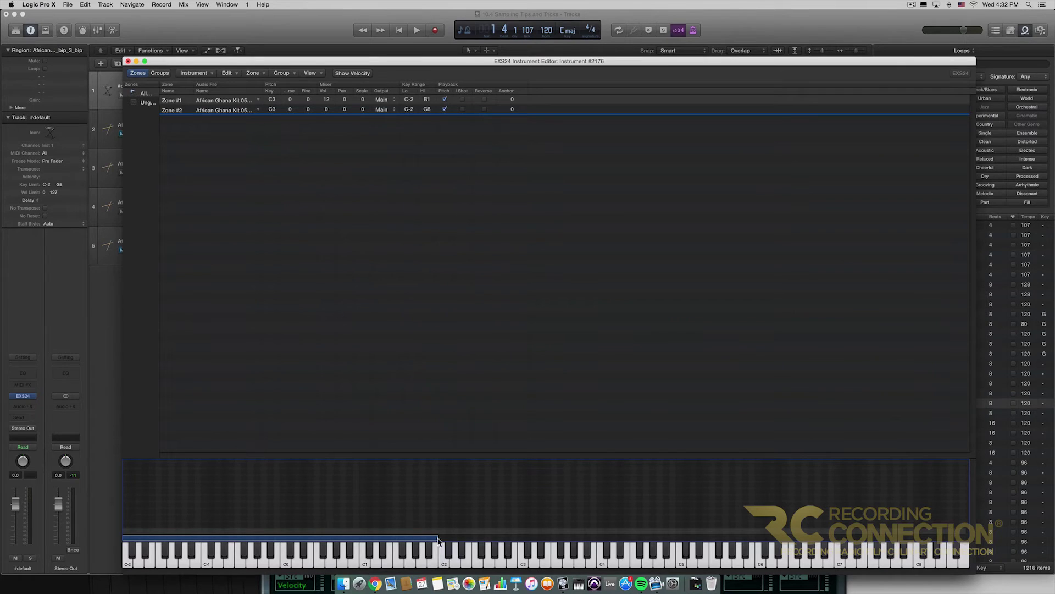
Step: Set the lowest key of Zone #2's key range to C2
{"action": "left_click", "coordinate": [198, 532]}
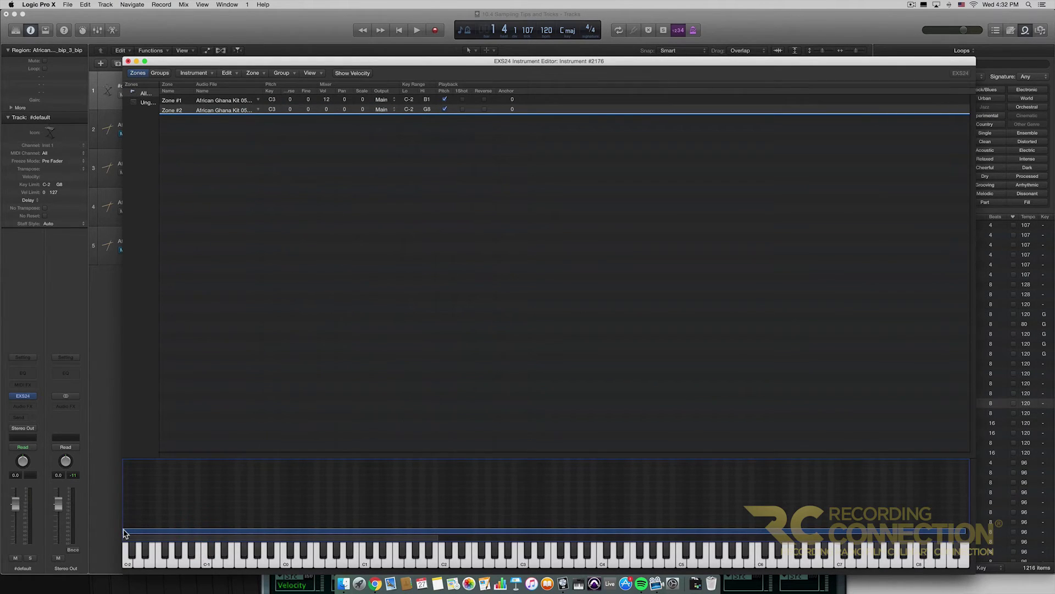
{"action": "mouse_move", "coordinate": [123, 530]}
{"action": "left_mouse_down"}
{"action": "mouse_move", "coordinate": [165, 531]}
{"action": "mouse_move", "coordinate": [123, 531]}
{"action": "left_mouse_up"}
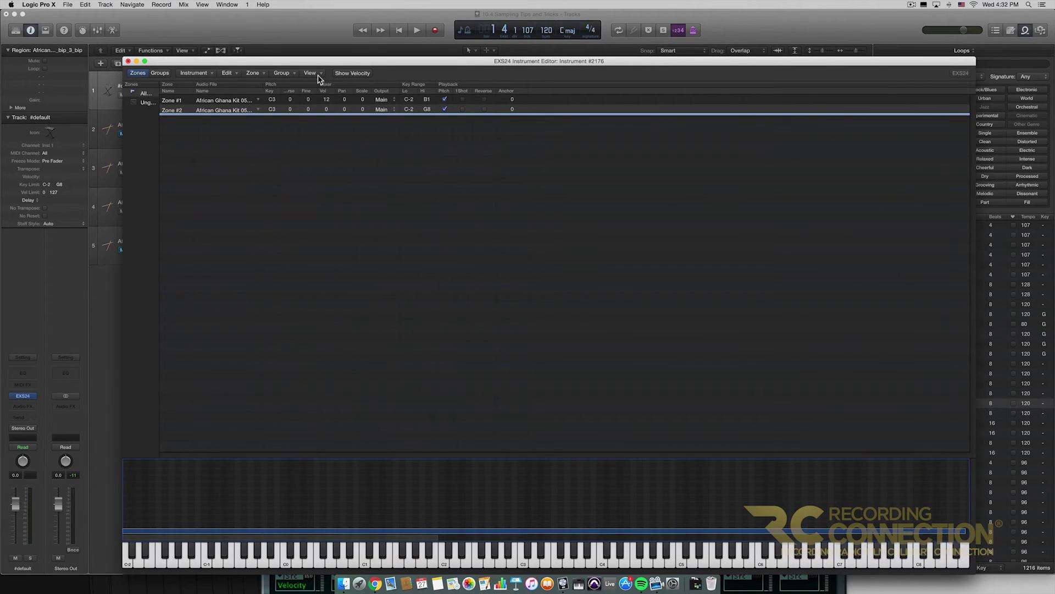
{"action": "left_click", "coordinate": [218, 110]}
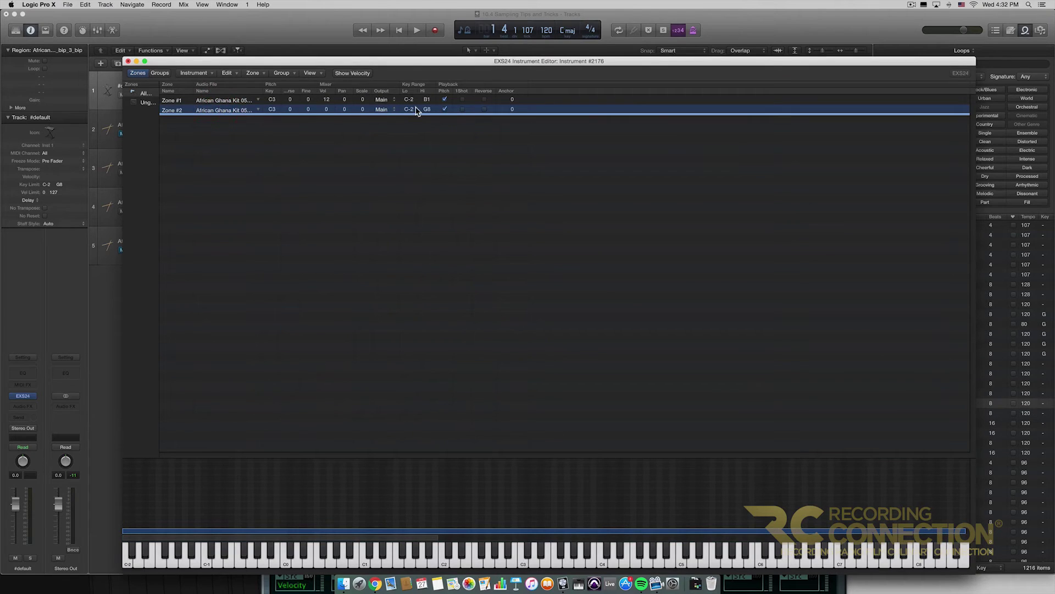
{"action": "left_click_drag", "start_coordinate": [409, 109], "coordinate": [414, 86]}
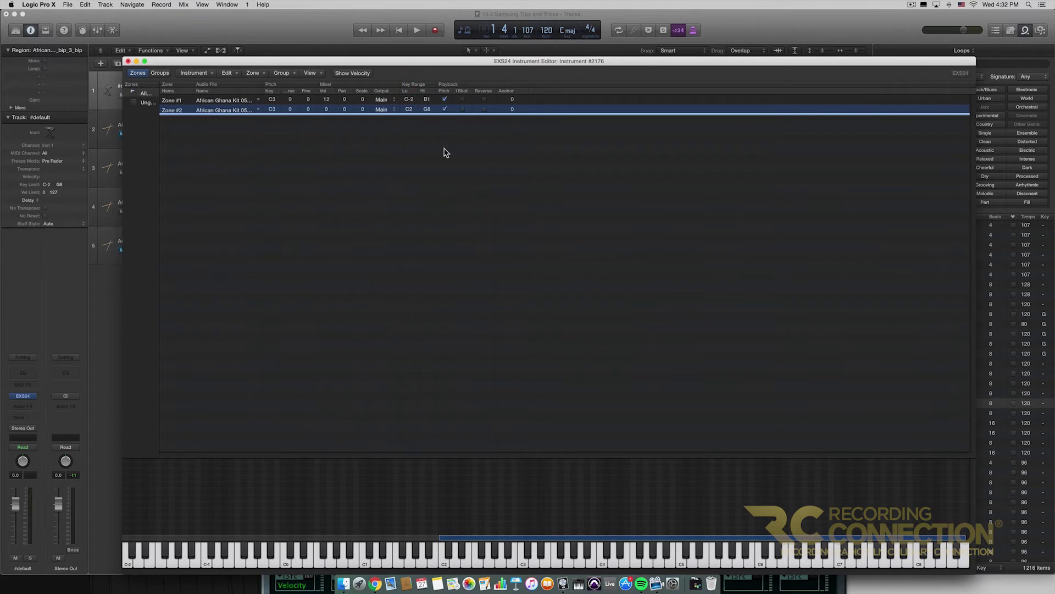
Step: Audition keys on either side of the split between B1 and C2 on the editor's keyboard
{"action": "left_click", "coordinate": [501, 504]}
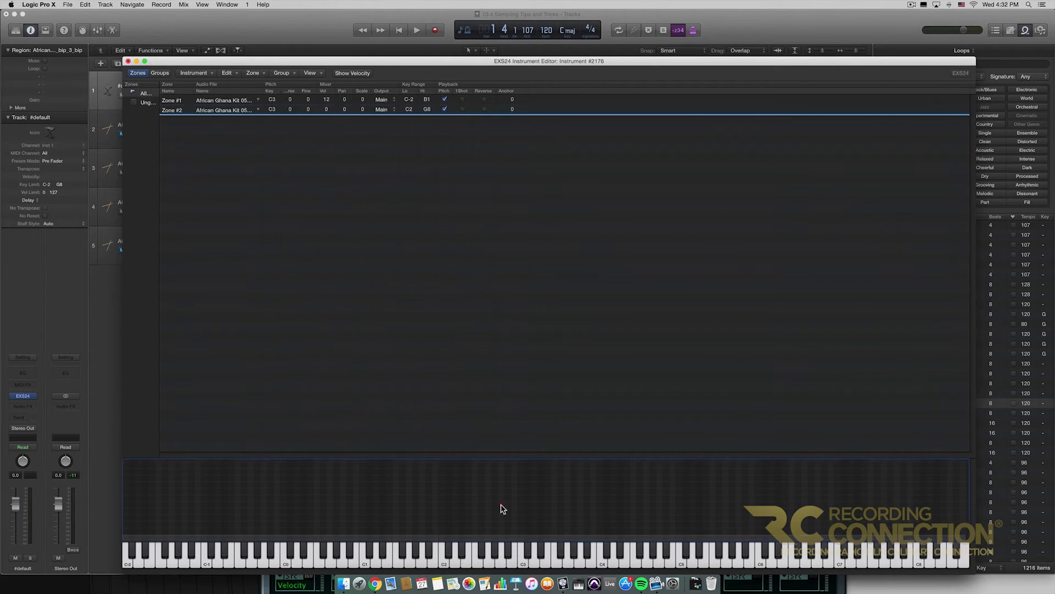
{"action": "left_click", "coordinate": [432, 544]}
{"action": "left_click", "coordinate": [461, 544]}
{"action": "left_click", "coordinate": [428, 541]}
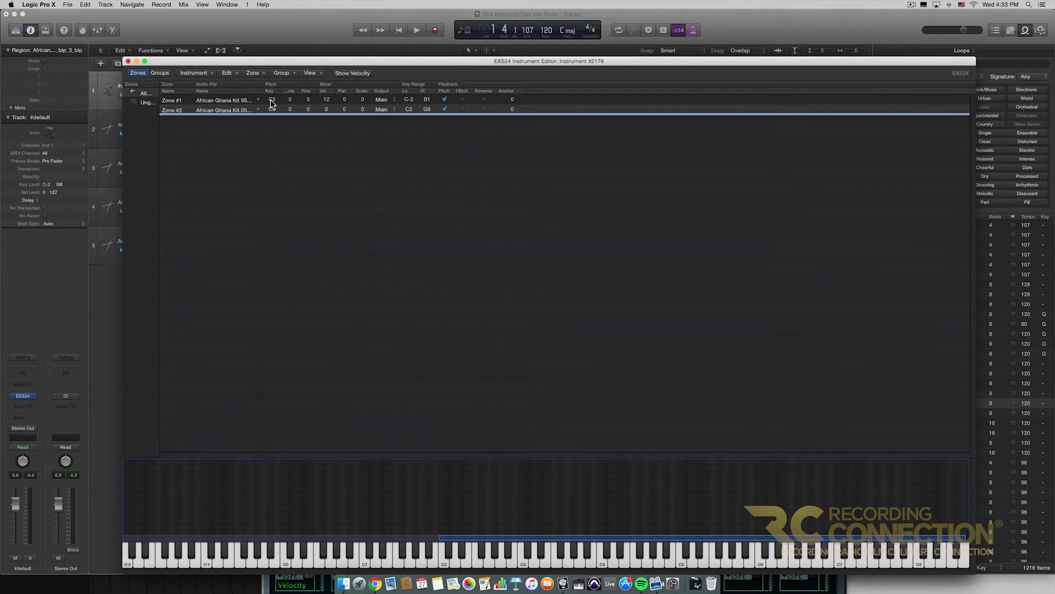
Step: Set the root pitch key of Zone #1 to C1 and of Zone #2 to C2
{"action": "left_click", "coordinate": [219, 102]}
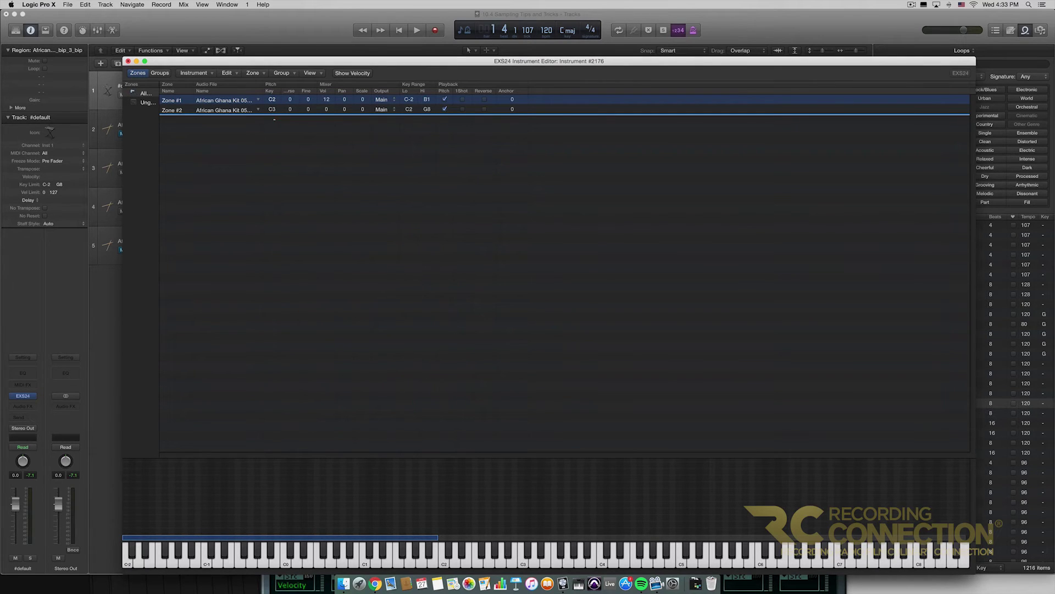
{"action": "left_click_drag", "start_coordinate": [273, 97], "coordinate": [273, 104]}
{"action": "left_click", "coordinate": [274, 109]}
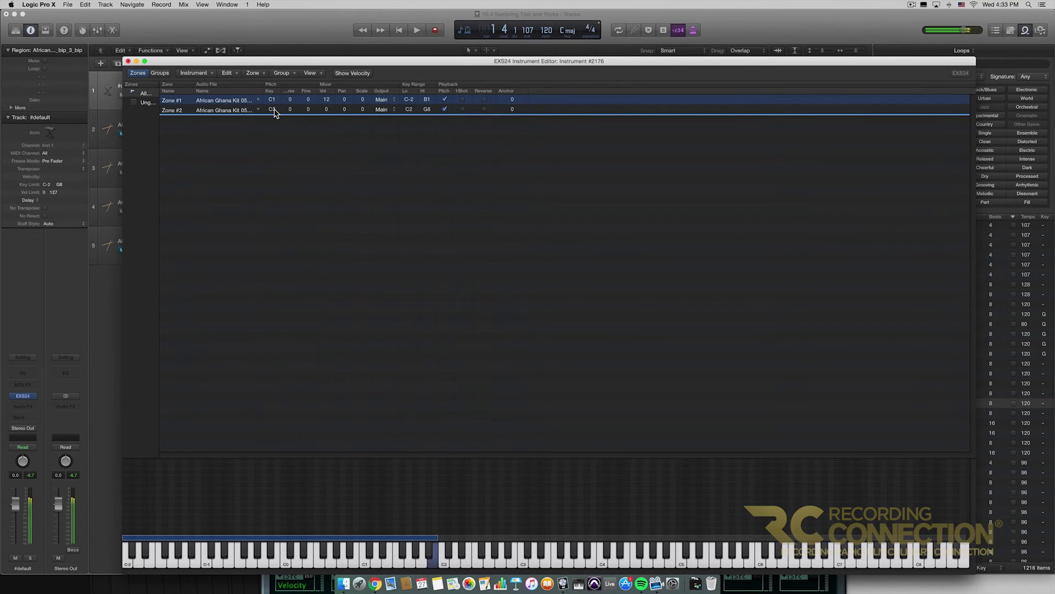
{"action": "left_click", "coordinate": [274, 110]}
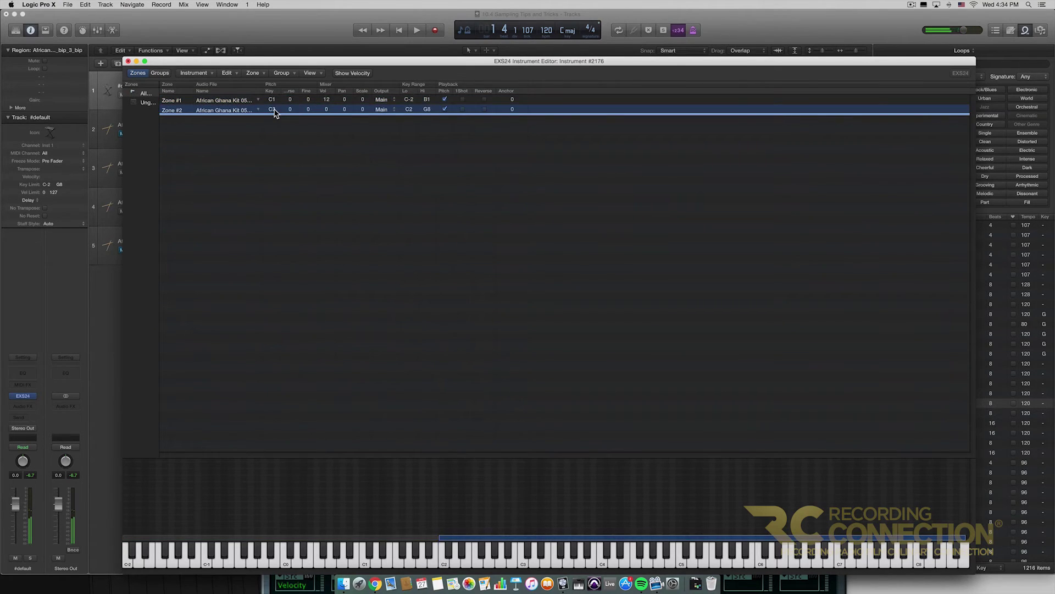
{"action": "left_click_drag", "start_coordinate": [275, 110], "coordinate": [275, 100]}
Step: Move the EXS24 editor clear of the tracks and play the two remaining unmuted hits from bar 1
{"action": "left_click_drag", "start_coordinate": [339, 62], "coordinate": [344, 285]}
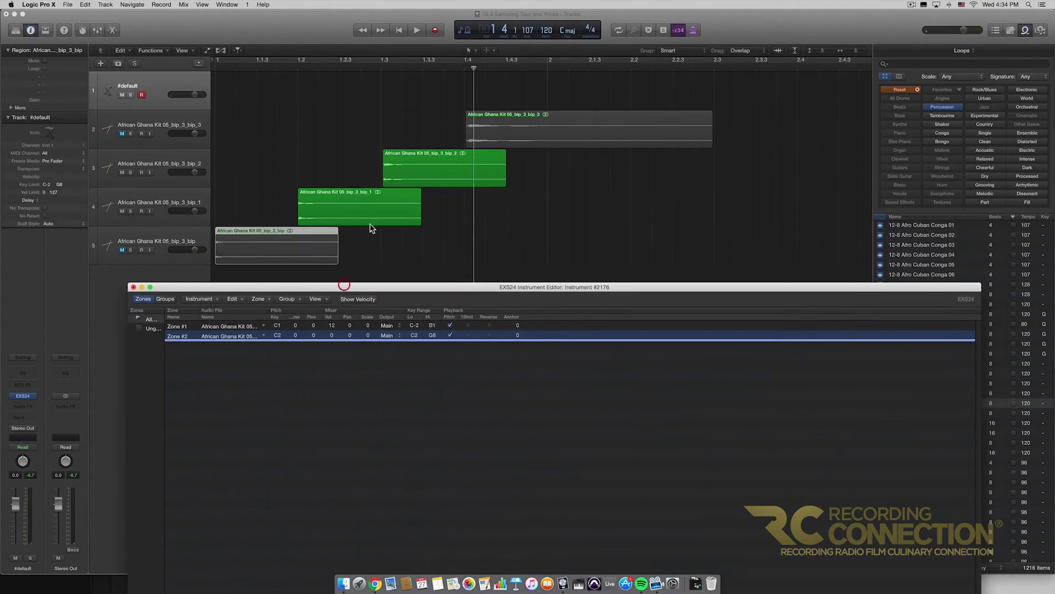
{"action": "left_click", "coordinate": [399, 30]}
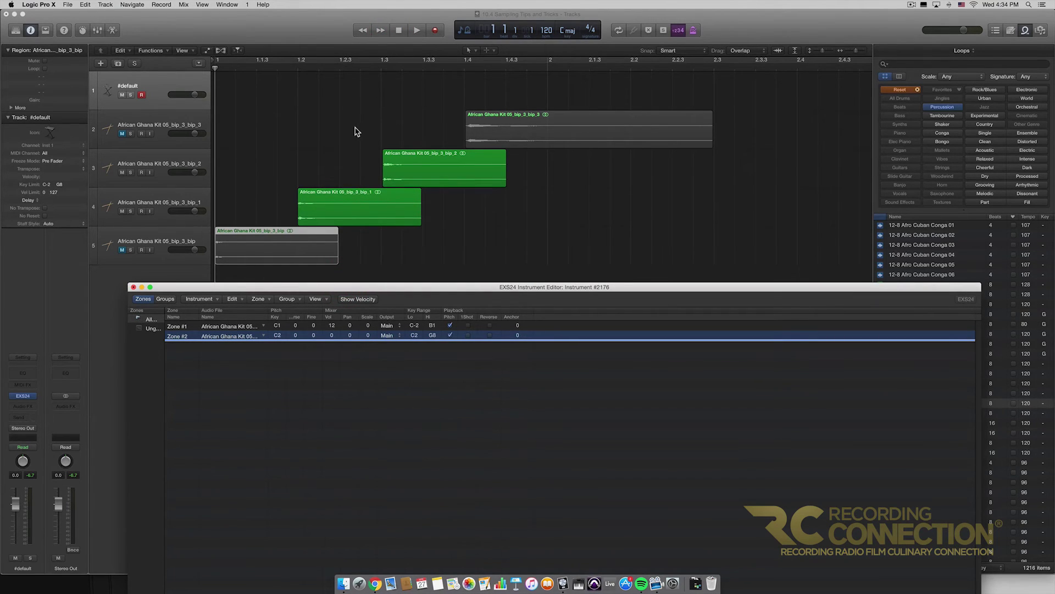
{"action": "key", "text": "space"}
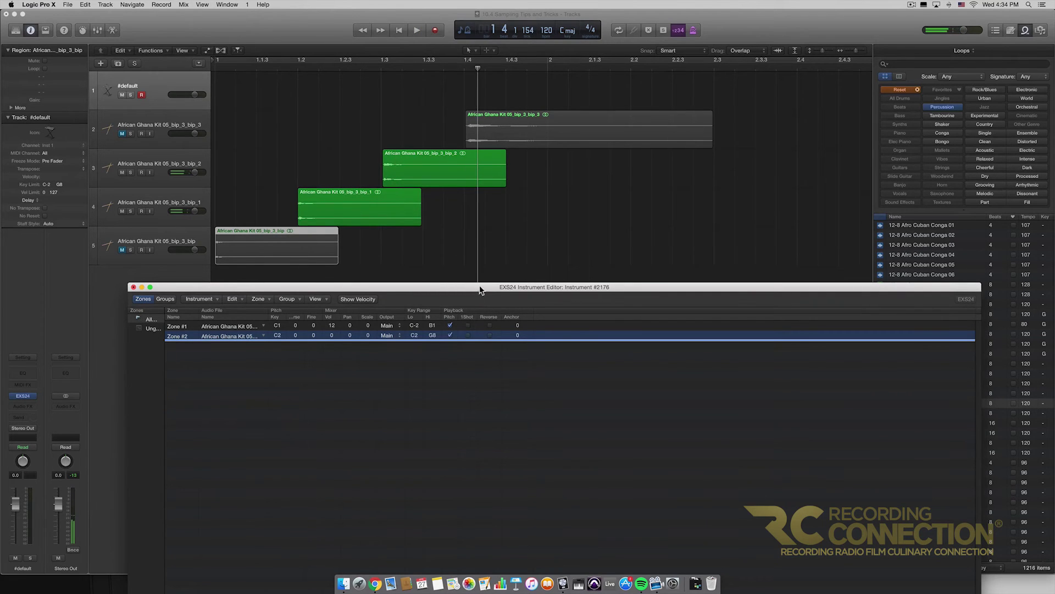
Step: Add the third bounced hit, African Ghana Kit 05_bip_3_bip_2, as a third zone and set its highest key to B1
{"action": "left_click_drag", "start_coordinate": [478, 287], "coordinate": [444, 68]}
{"action": "left_click", "coordinate": [425, 176]}
{"action": "left_click", "coordinate": [467, 269]}
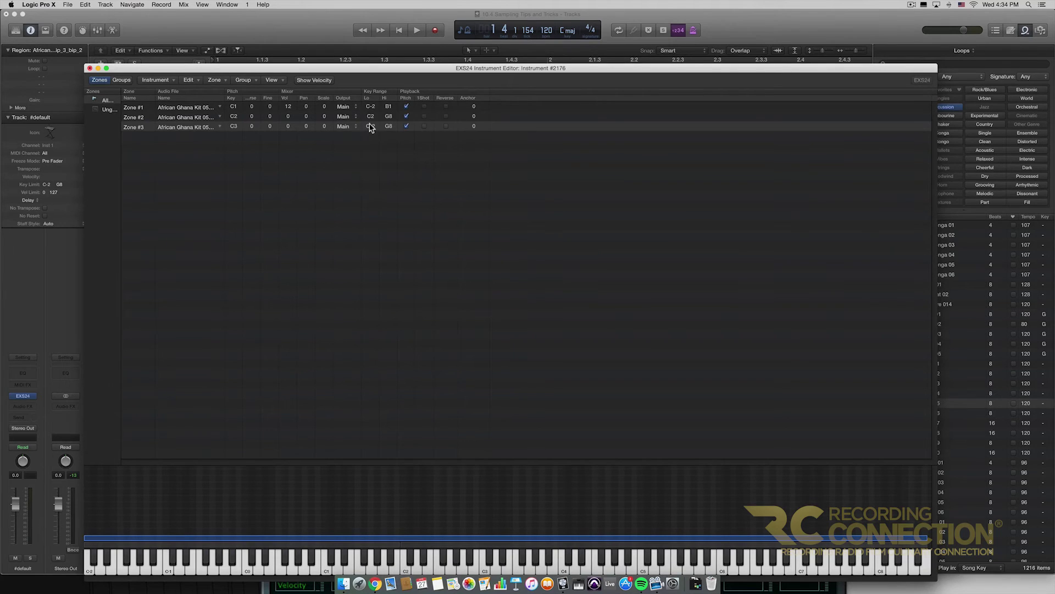
{"action": "left_click_drag", "start_coordinate": [388, 126], "coordinate": [384, 167]}
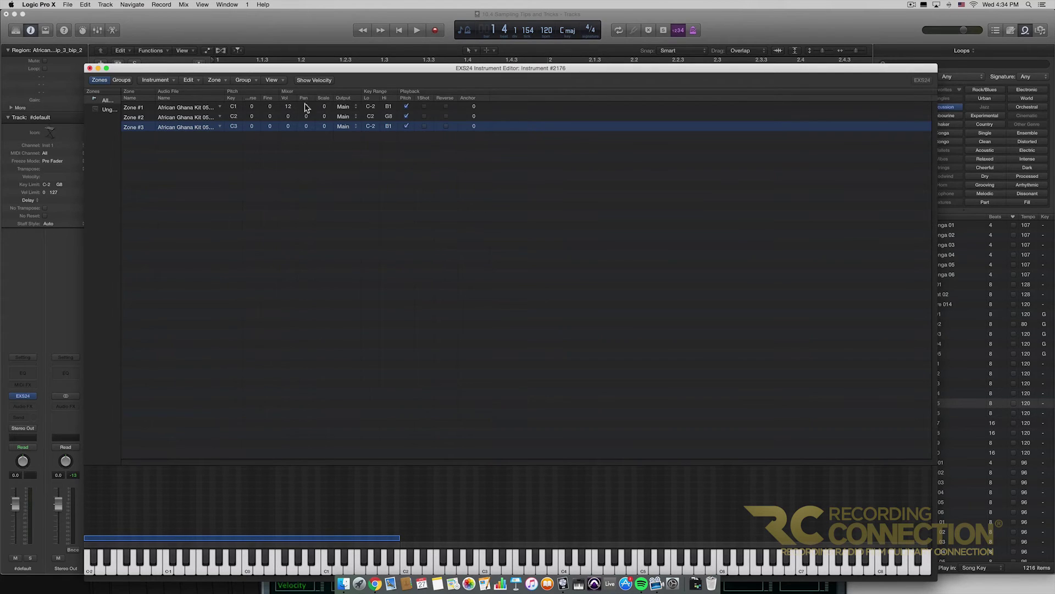
Step: Show the velocity range columns for zones, enable the velocity range on Zone #1 and set its lowest velocity to 75
{"action": "left_click", "coordinate": [278, 83]}
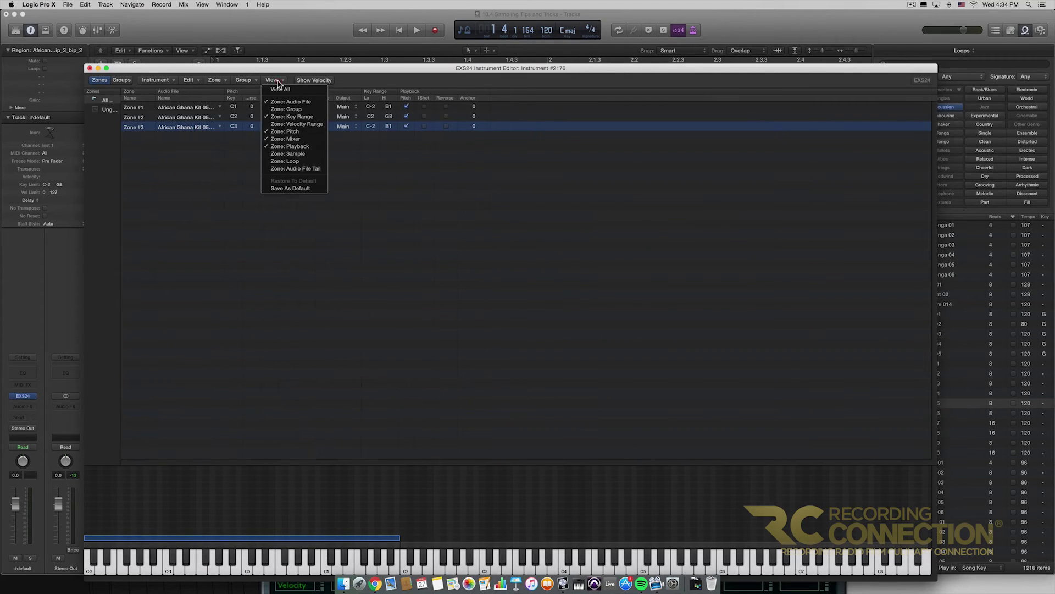
{"action": "left_click", "coordinate": [300, 125]}
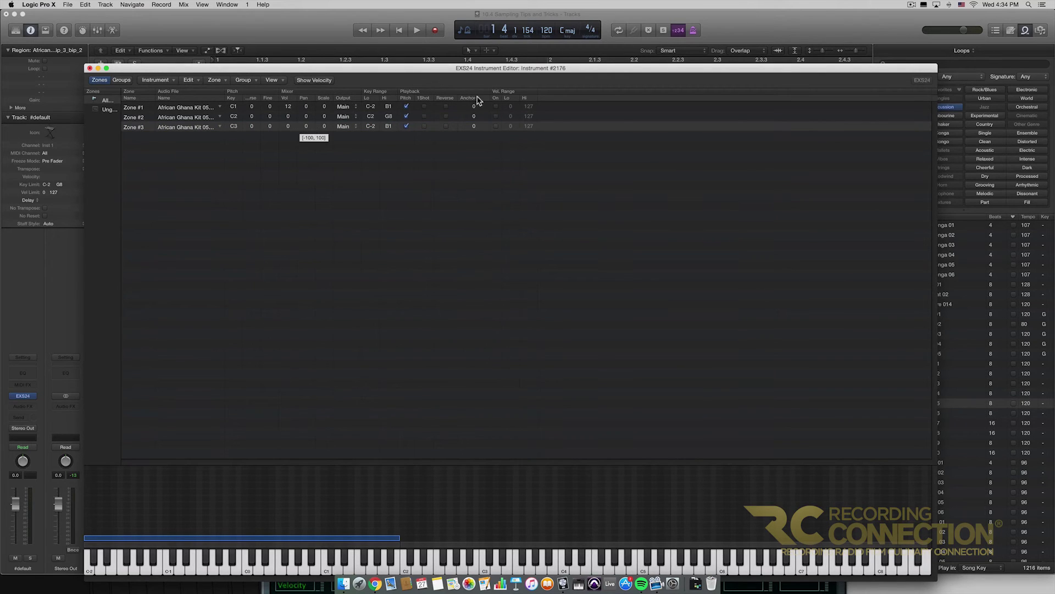
{"action": "left_click", "coordinate": [148, 107]}
{"action": "left_click", "coordinate": [496, 106]}
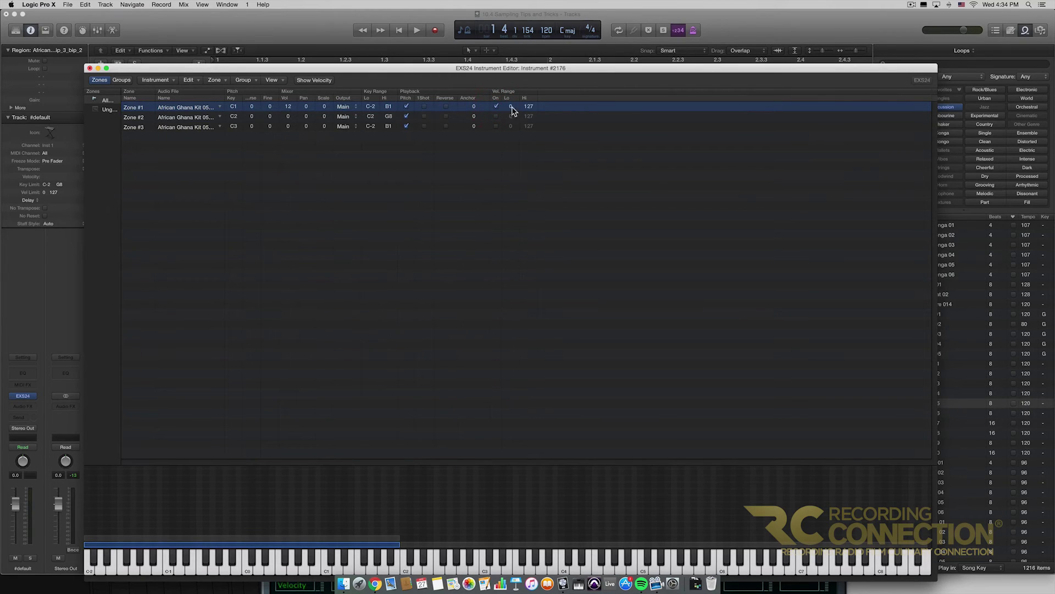
{"action": "left_click_drag", "start_coordinate": [511, 75], "coordinate": [512, 66]}
Step: Enable the velocity range on Zone #3 and set its highest velocity to 74
{"action": "left_click", "coordinate": [496, 126]}
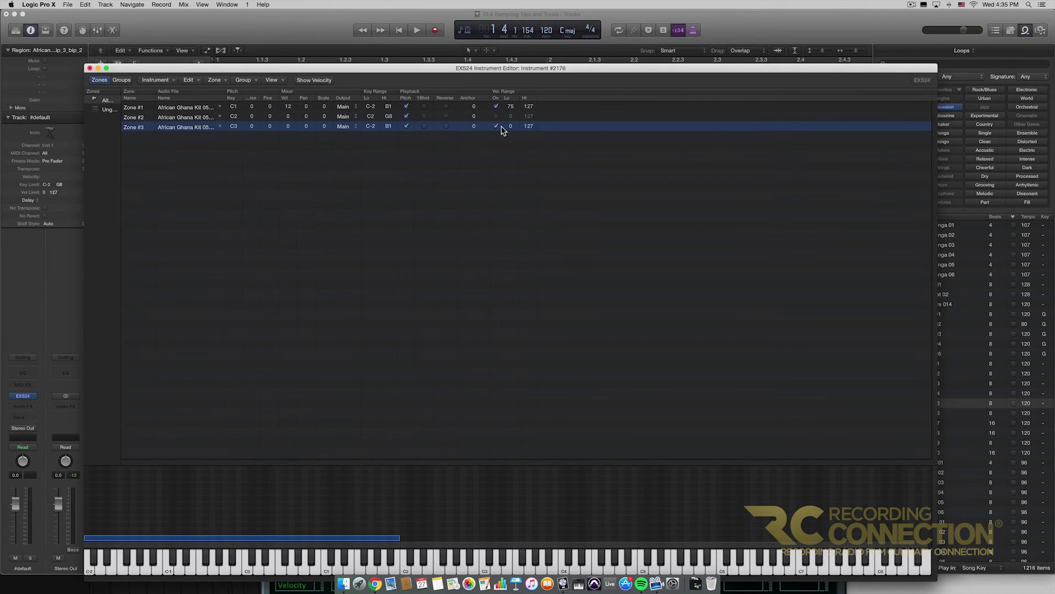
{"action": "left_click_drag", "start_coordinate": [530, 128], "coordinate": [528, 132]}
{"action": "left_click_drag", "start_coordinate": [321, 73], "coordinate": [347, 238]}
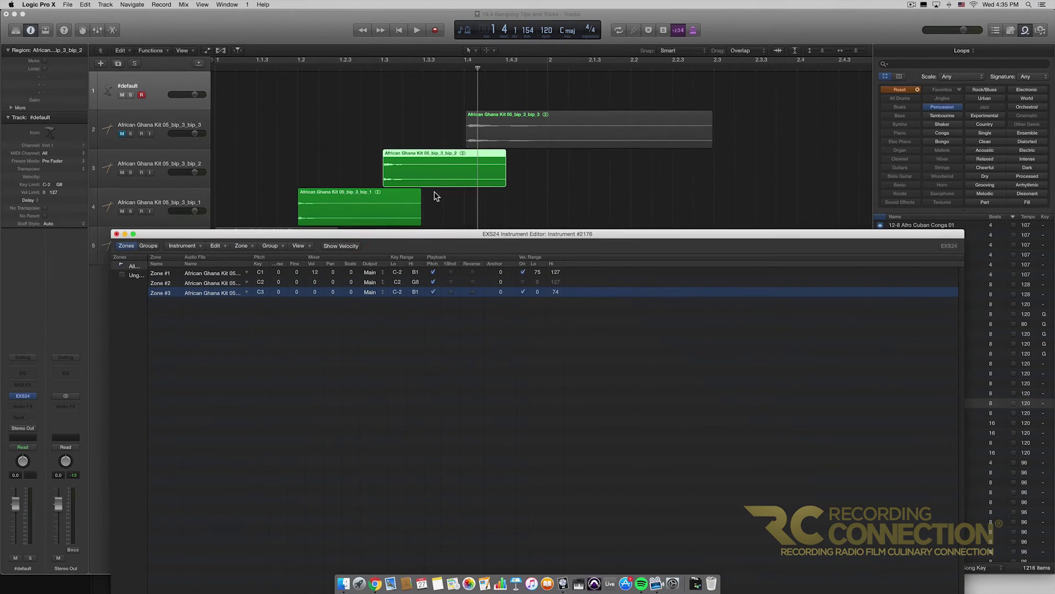
{"action": "left_click_drag", "start_coordinate": [436, 237], "coordinate": [438, 79]}
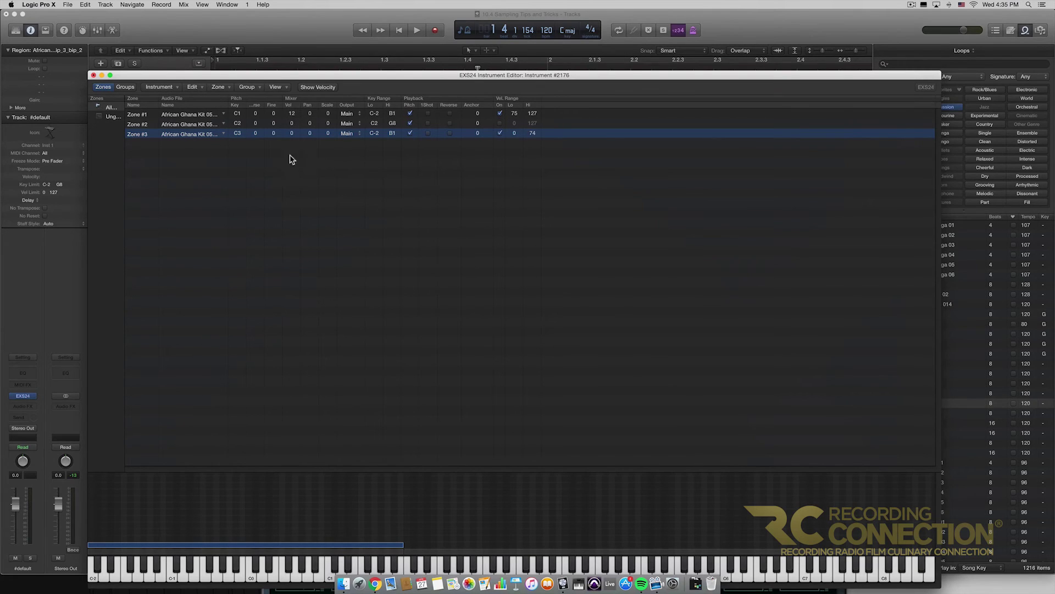
Step: Set Zone #3's root key to C1 and volume to 12, and move its velocity split with Zone #1 to 84/85
{"action": "left_click_drag", "start_coordinate": [239, 135], "coordinate": [239, 141]}
{"action": "left_click_drag", "start_coordinate": [297, 75], "coordinate": [299, 60]}
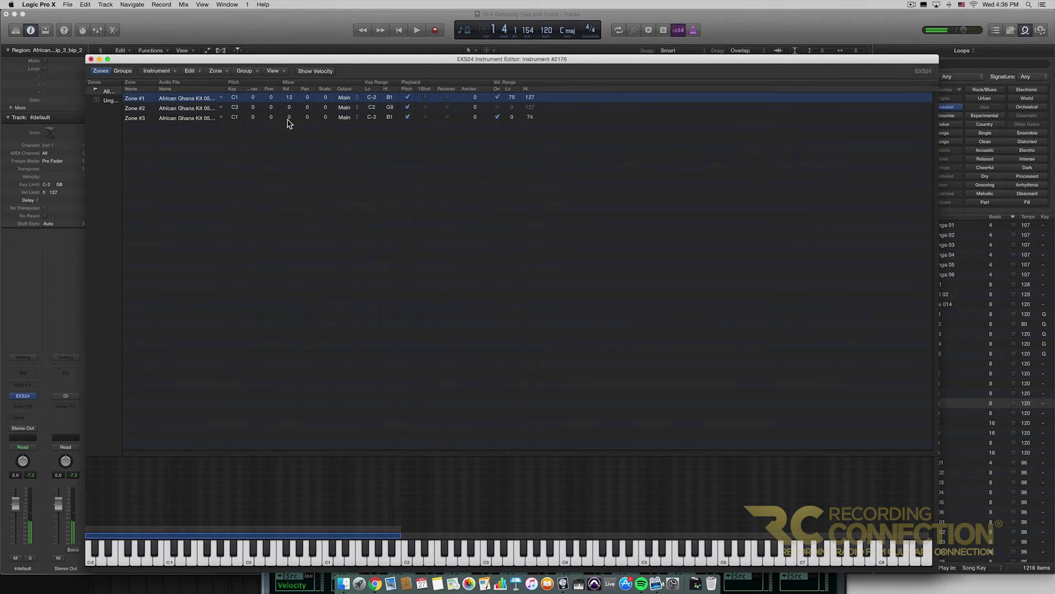
{"action": "left_click_drag", "start_coordinate": [289, 117], "coordinate": [291, 98]}
{"action": "left_click_drag", "start_coordinate": [532, 117], "coordinate": [530, 110]}
Step: Mute the bip_3_bip_2 and bip_3_bip_1 tracks and add the African Ghana Kit 05_bip_3_bip_1 hit as a fourth zone with lowest key C2
{"action": "left_click_drag", "start_coordinate": [486, 61], "coordinate": [479, 279]}
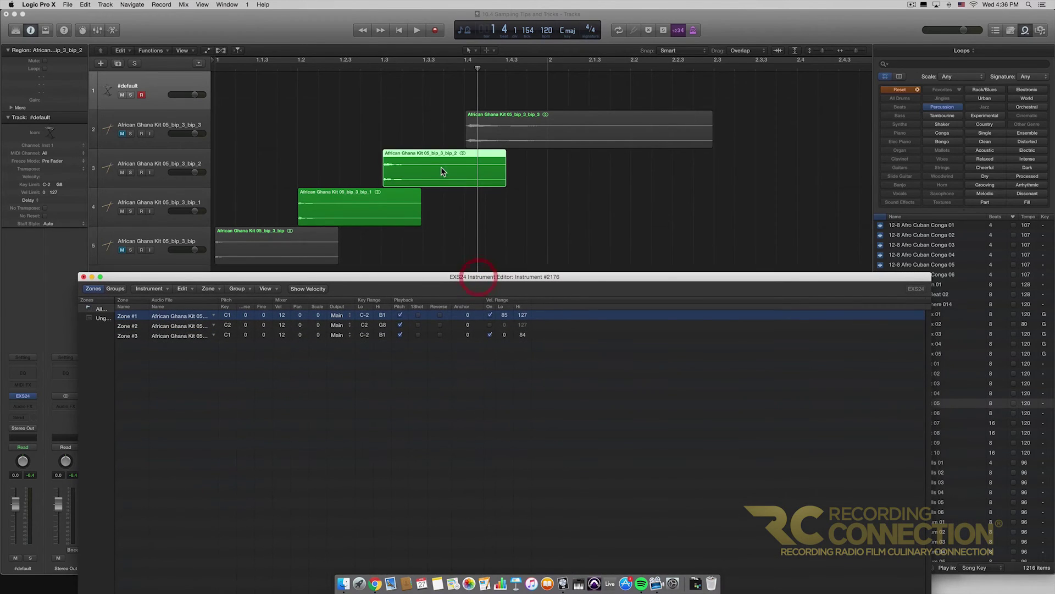
{"action": "left_click", "coordinate": [122, 172]}
{"action": "left_click_drag", "start_coordinate": [379, 278], "coordinate": [363, 328]}
{"action": "left_click", "coordinate": [362, 209]}
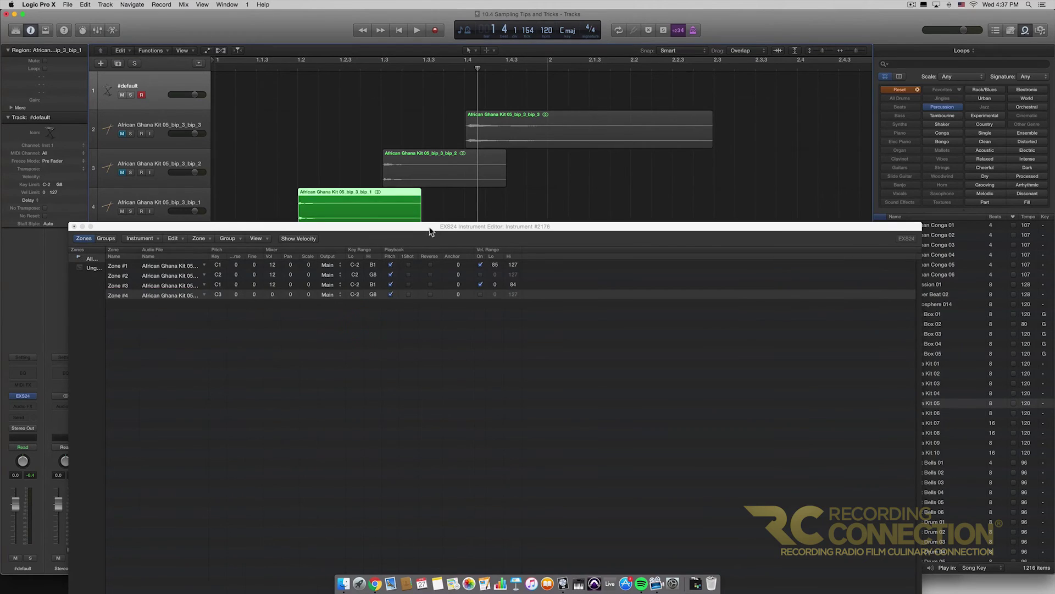
{"action": "left_click_drag", "start_coordinate": [432, 229], "coordinate": [372, 53]}
{"action": "left_click", "coordinate": [122, 211]}
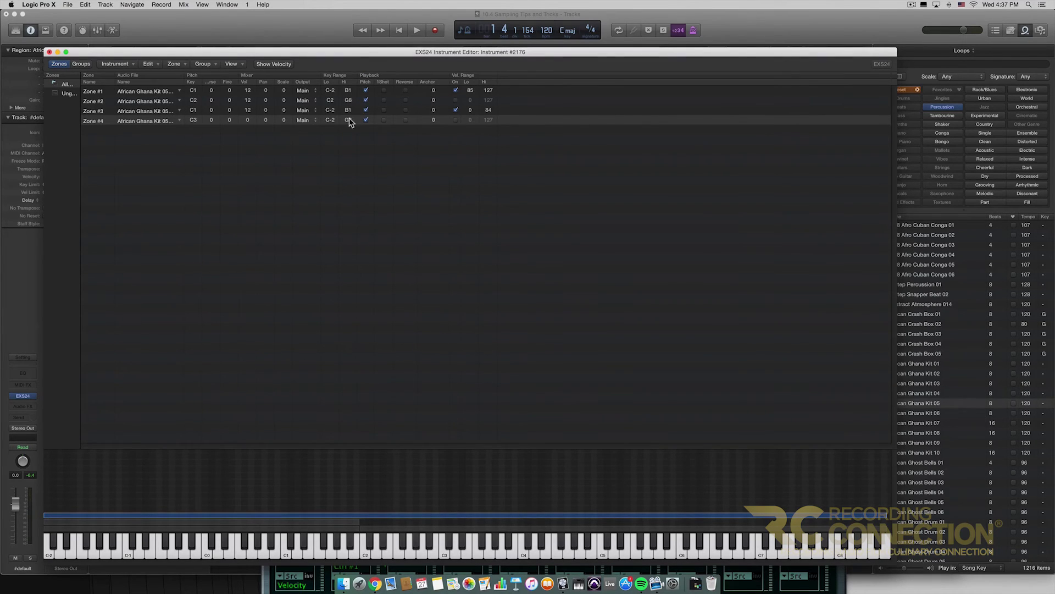
{"action": "left_click_drag", "start_coordinate": [329, 120], "coordinate": [332, 85]}
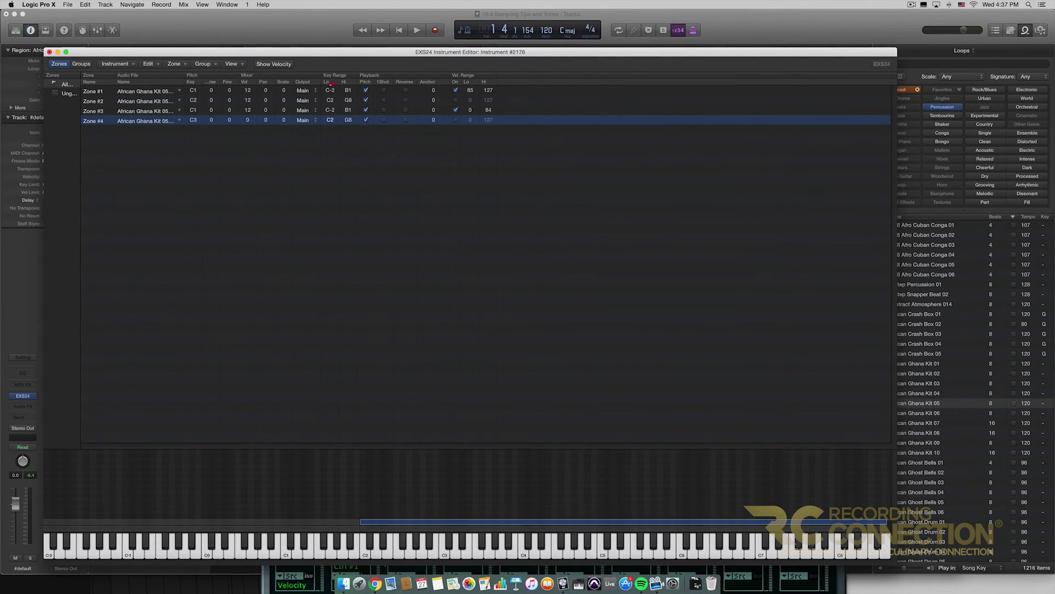
Step: Enable the velocity range on Zone #2 and Zone #4, and set Zone #2's lowest velocity to 85
{"action": "left_click", "coordinate": [456, 100]}
{"action": "left_click", "coordinate": [456, 120]}
{"action": "left_click_drag", "start_coordinate": [470, 100], "coordinate": [471, 84]}
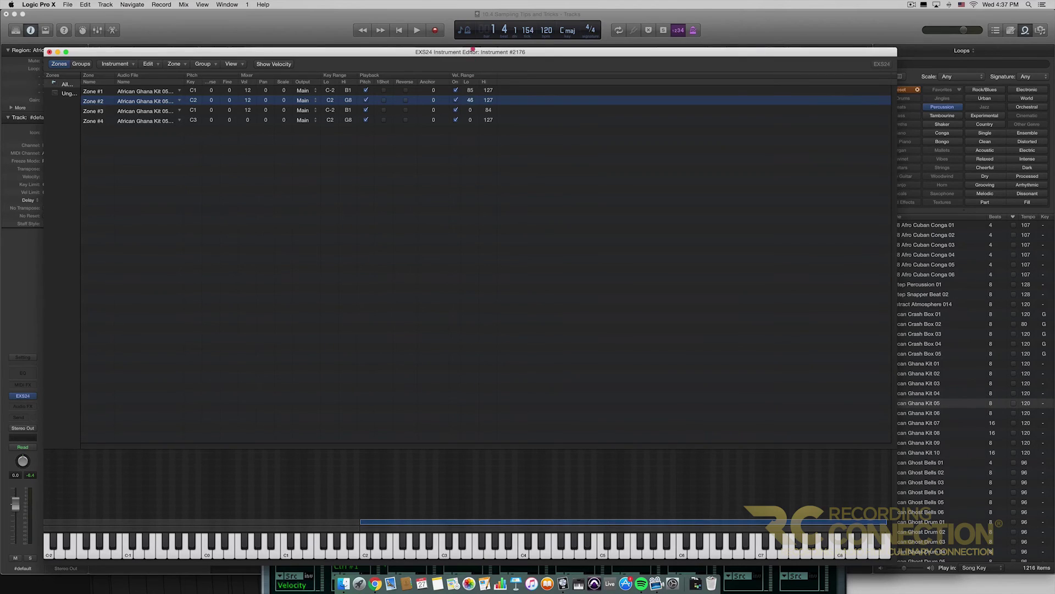
{"action": "left_click_drag", "start_coordinate": [473, 48], "coordinate": [471, 42]}
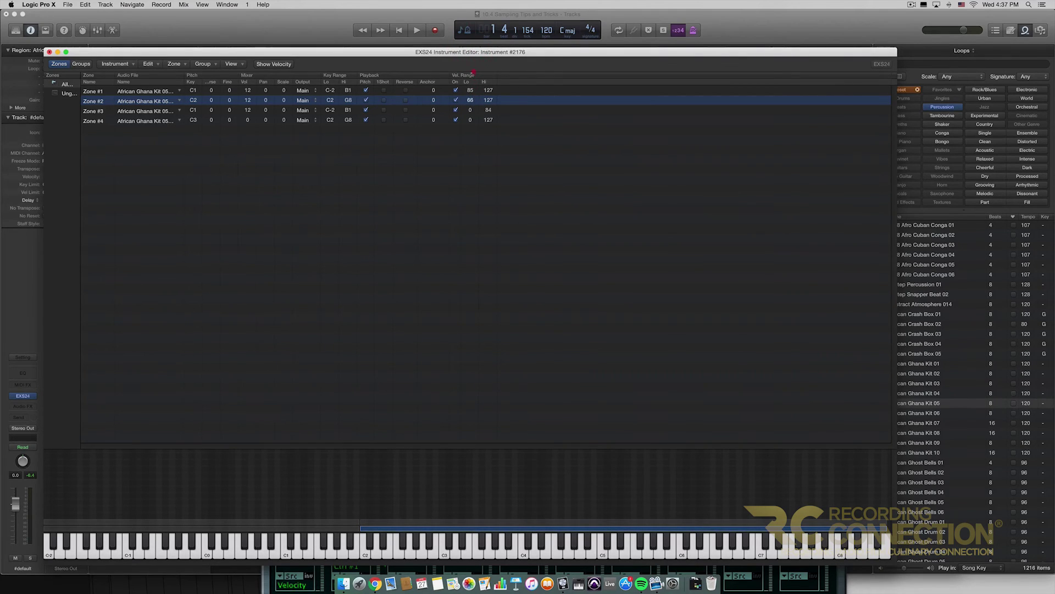
{"action": "left_click_drag", "start_coordinate": [473, 52], "coordinate": [479, 29]}
Step: Set Zone #4's highest velocity to 84, its root key to C2 and its volume to 12
{"action": "left_click_drag", "start_coordinate": [489, 120], "coordinate": [488, 163]}
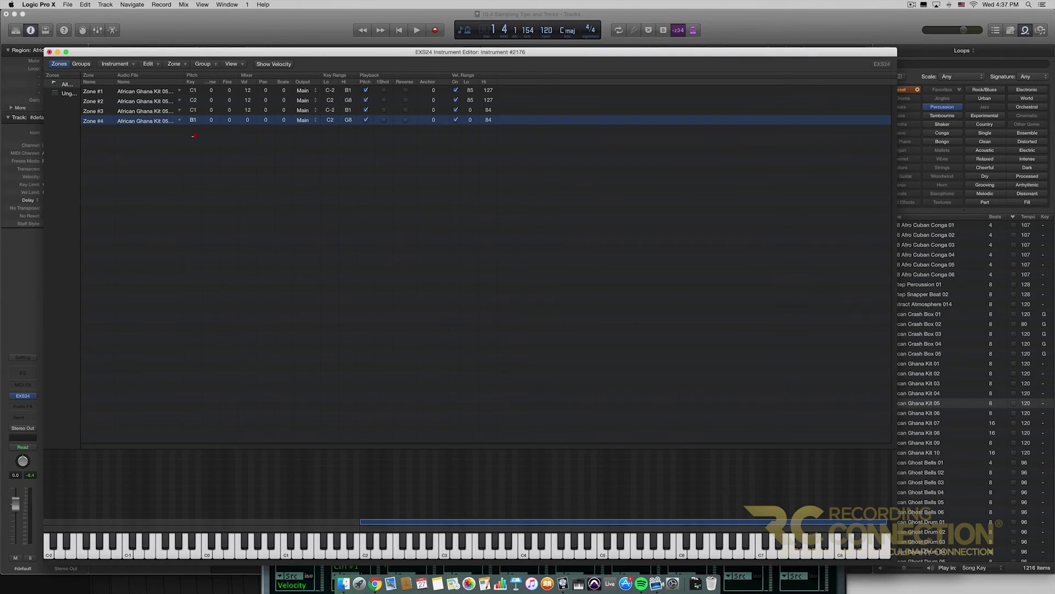
{"action": "left_click_drag", "start_coordinate": [193, 135], "coordinate": [247, 122]}
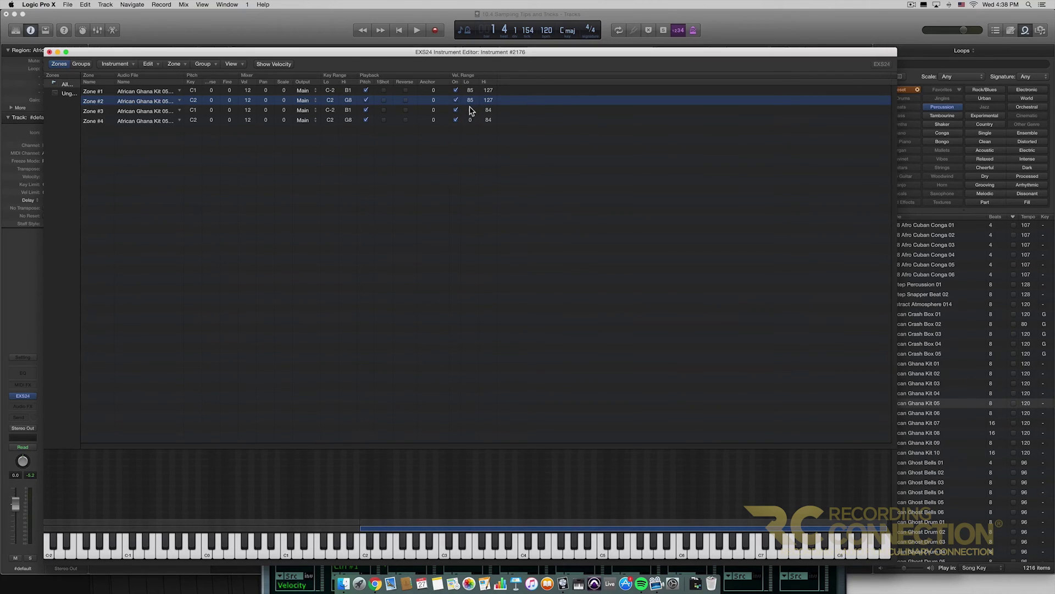
Step: Narrow Zone #1 to keys C1 through D1 and Zone #3 to E1 through G1, with Zone #3's root key at E1
{"action": "left_click", "coordinate": [197, 92]}
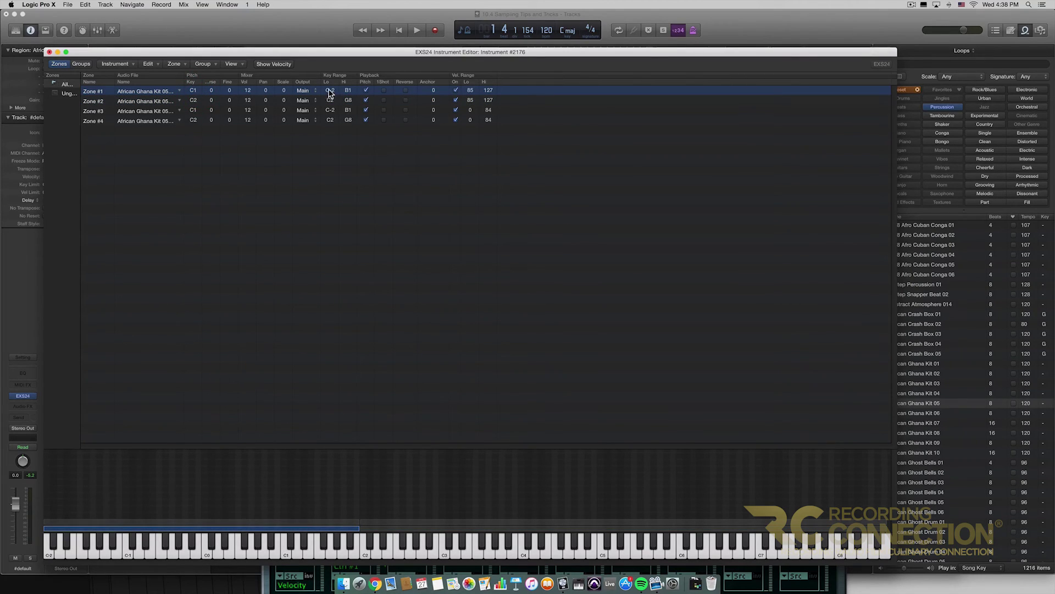
{"action": "mouse_move", "coordinate": [329, 93]}
{"action": "left_mouse_down"}
{"action": "mouse_move", "coordinate": [330, 60]}
{"action": "mouse_move", "coordinate": [347, 103]}
{"action": "left_mouse_up"}
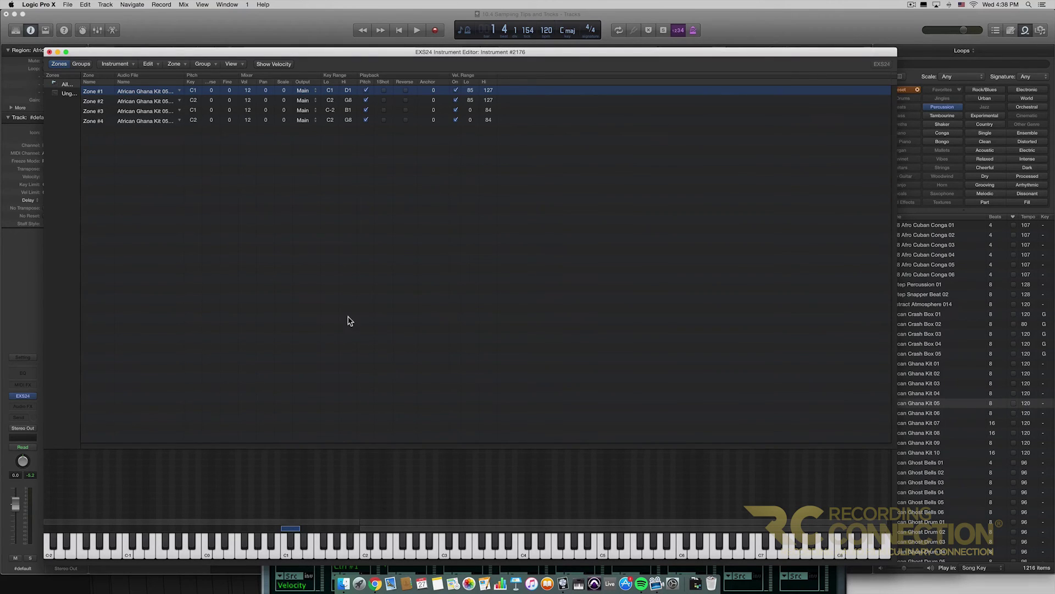
{"action": "left_click", "coordinate": [190, 110]}
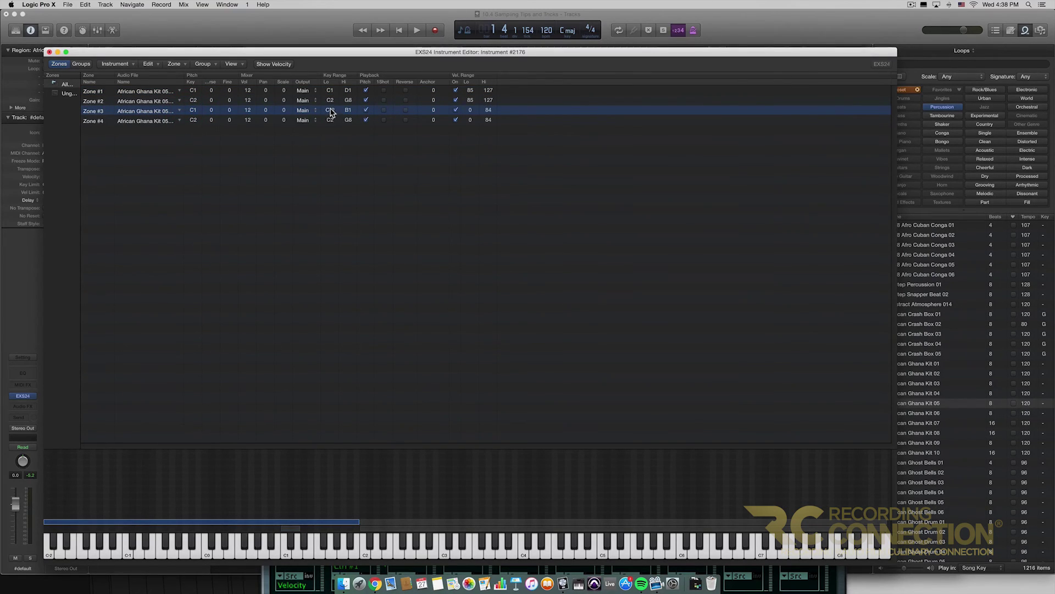
{"action": "left_click_drag", "start_coordinate": [331, 113], "coordinate": [330, 70]}
{"action": "left_click_drag", "start_coordinate": [347, 110], "coordinate": [347, 118]}
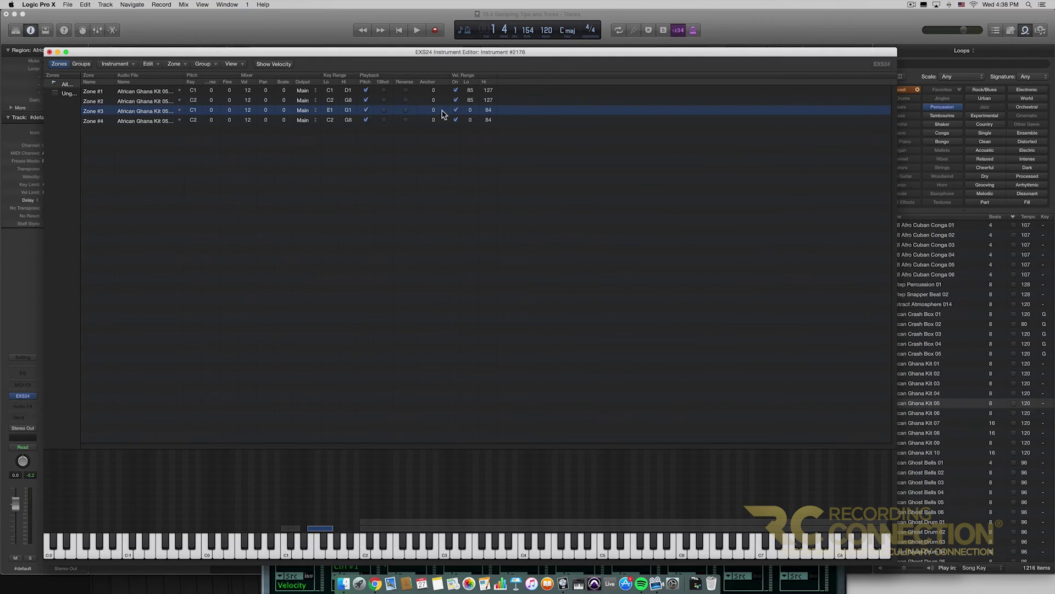
{"action": "left_click_drag", "start_coordinate": [193, 116], "coordinate": [196, 108]}
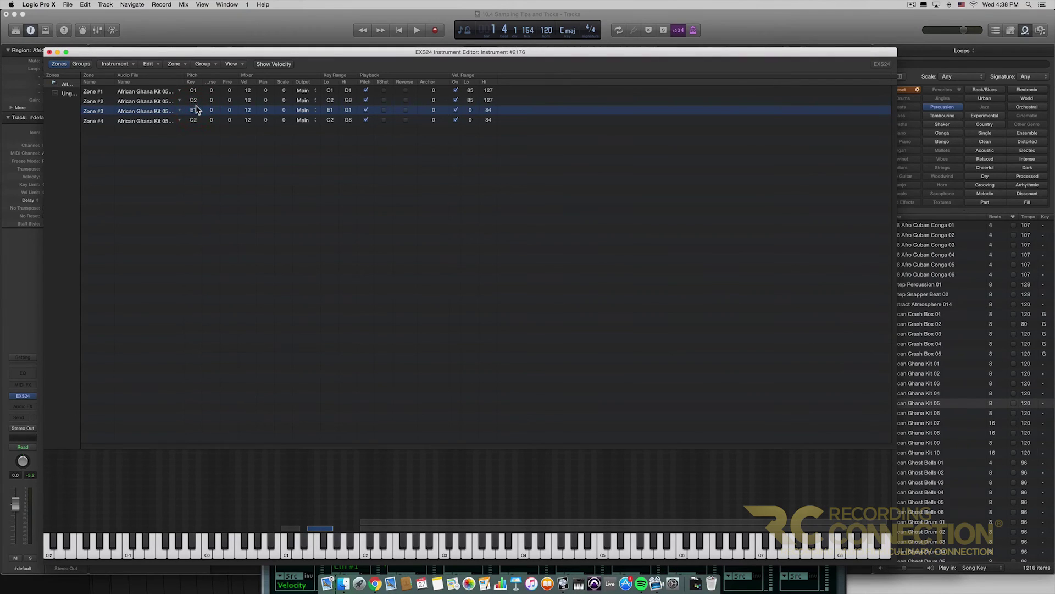
Step: Set Zone #2's key range to A1 through B1 and its root key to A1
{"action": "left_click", "coordinate": [340, 101]}
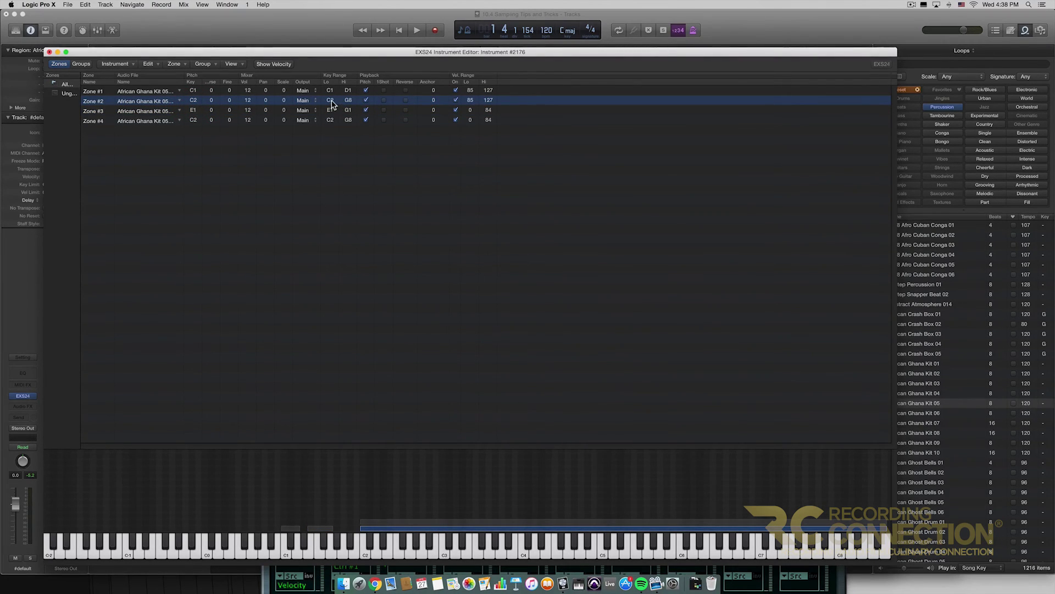
{"action": "left_click_drag", "start_coordinate": [334, 105], "coordinate": [332, 105]}
{"action": "left_click_drag", "start_coordinate": [348, 101], "coordinate": [352, 181]}
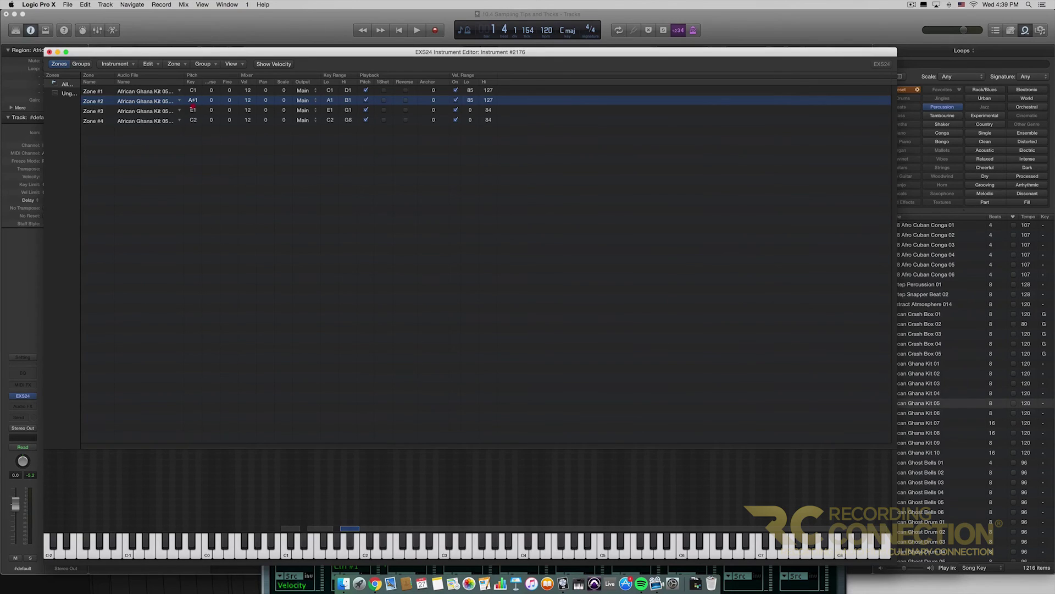
{"action": "scroll", "coordinate": [193, 105], "scroll_direction": "down", "scroll_amount": 2}
Step: Set Zone #4's highest key to D2 so that it covers C2 through D2
{"action": "left_click", "coordinate": [193, 120]}
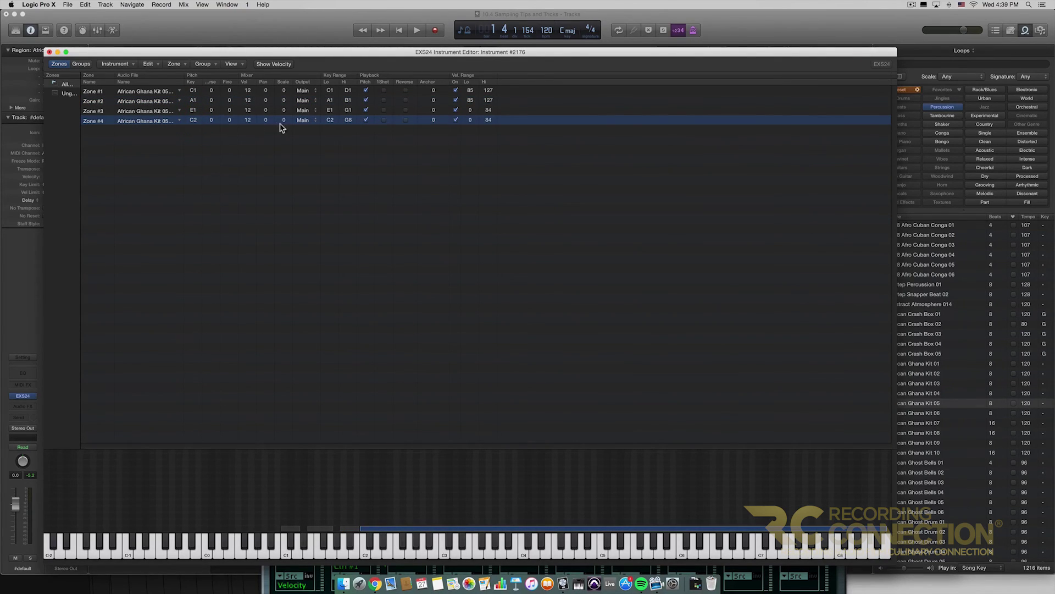
{"action": "left_click", "coordinate": [348, 120]}
{"action": "left_click_drag", "start_coordinate": [348, 120], "coordinate": [344, 172]}
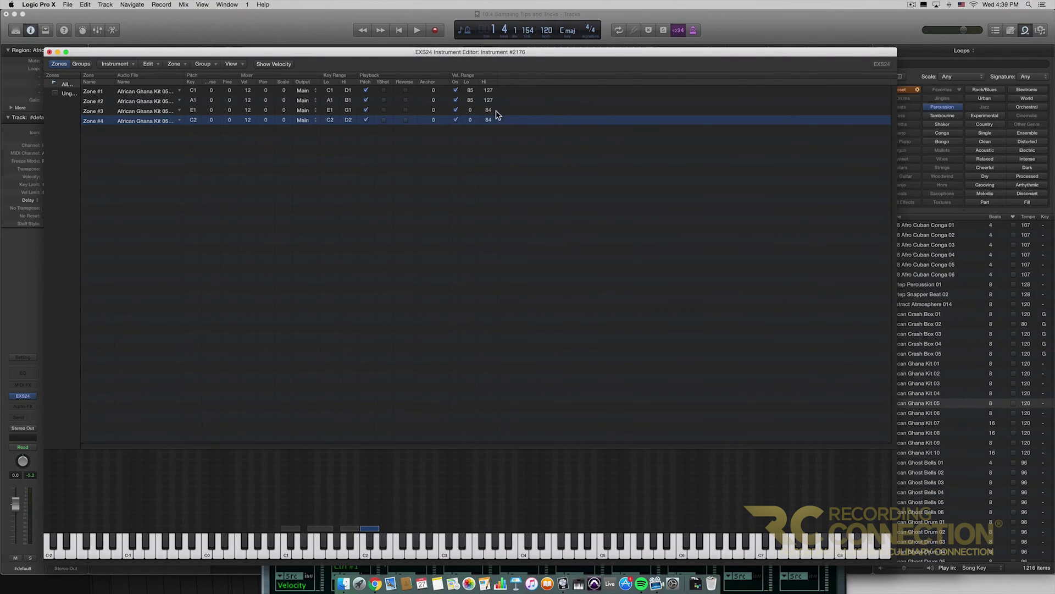
Step: Turn off the velocity range on all four zones
{"action": "left_click", "coordinate": [455, 90]}
{"action": "left_click", "coordinate": [455, 101]}
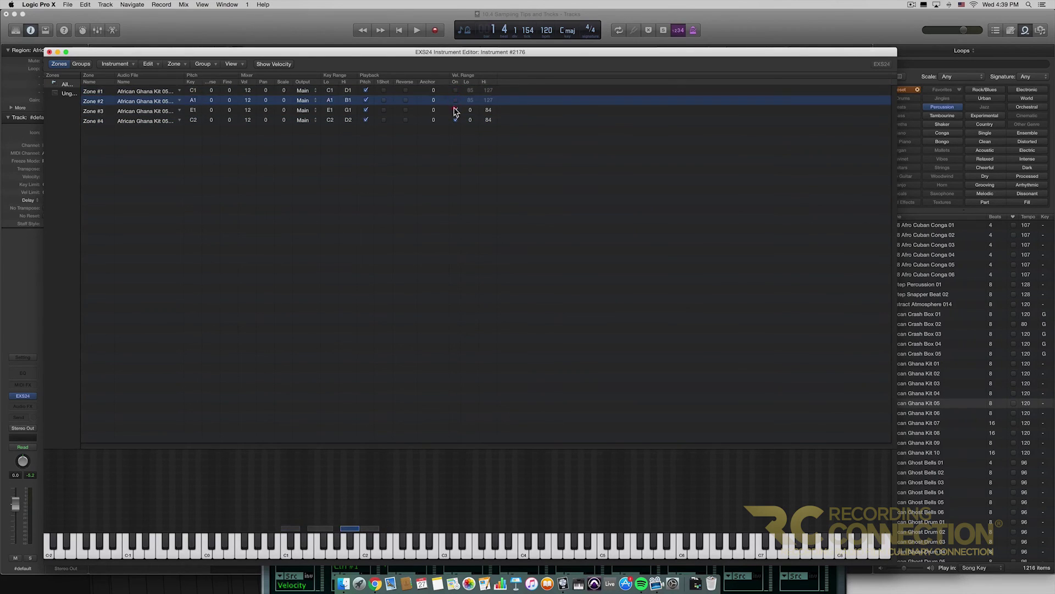
{"action": "left_click", "coordinate": [455, 110]}
{"action": "left_click", "coordinate": [455, 120]}
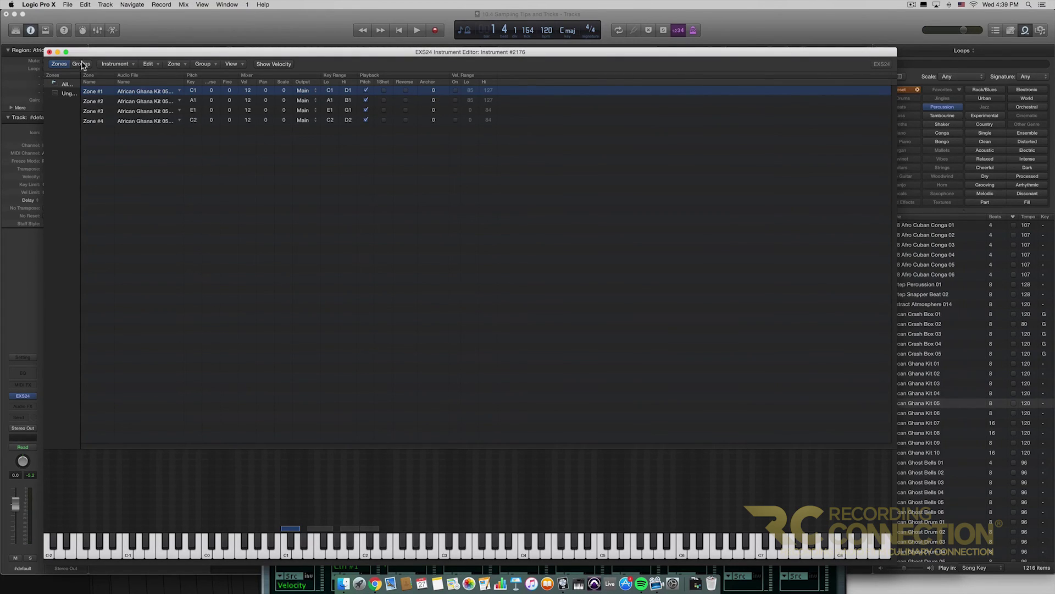
Step: Close the instrument editor and save the instrument as SamplerInstrument in the Sampler Instruments folder
{"action": "left_click", "coordinate": [48, 55]}
{"action": "left_click", "coordinate": [537, 98]}
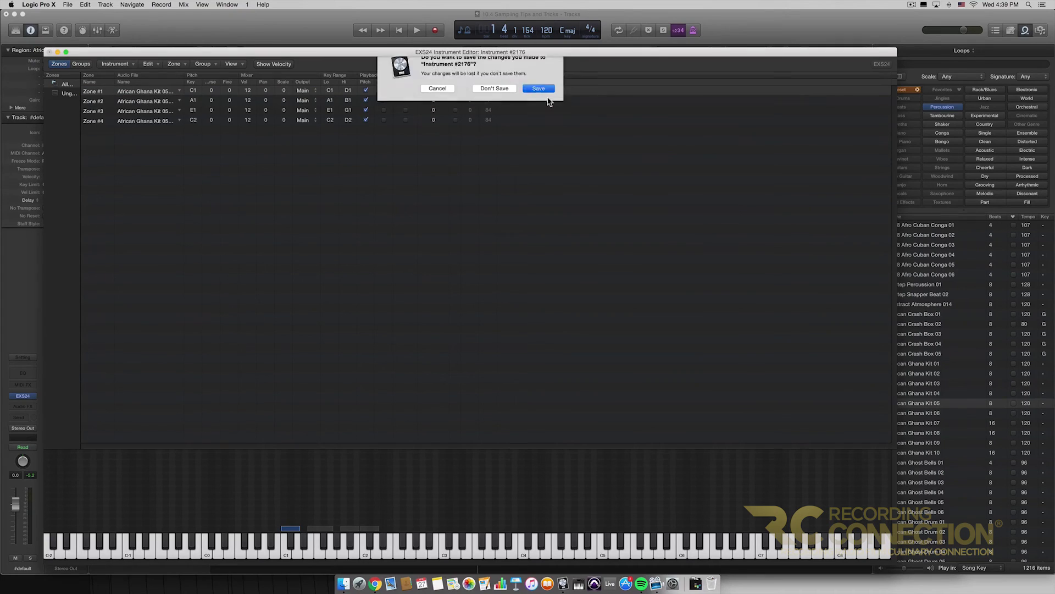
{"action": "left_click", "coordinate": [539, 93]}
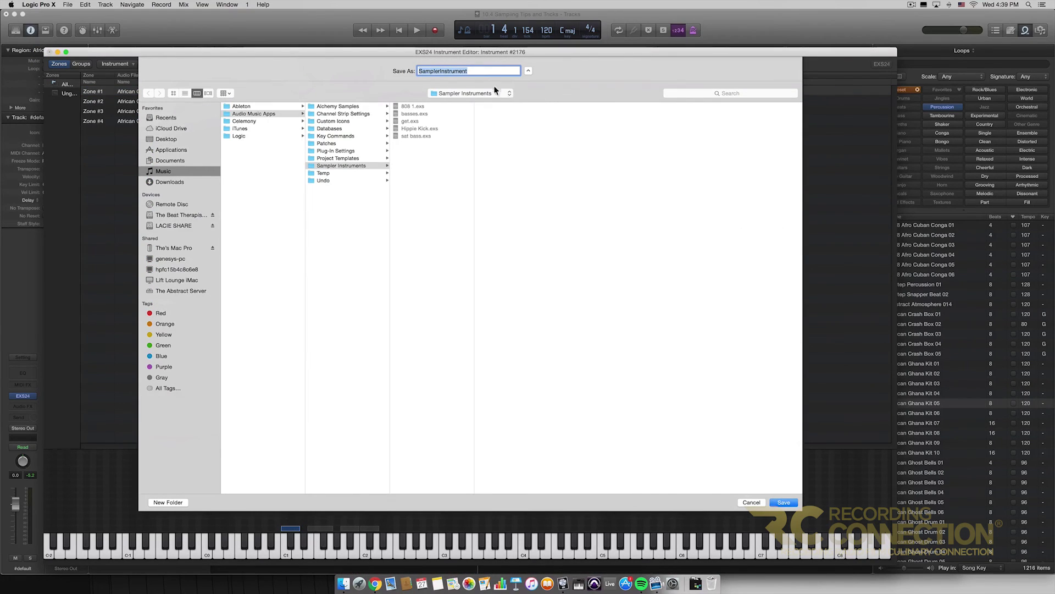
{"action": "left_click", "coordinate": [785, 502]}
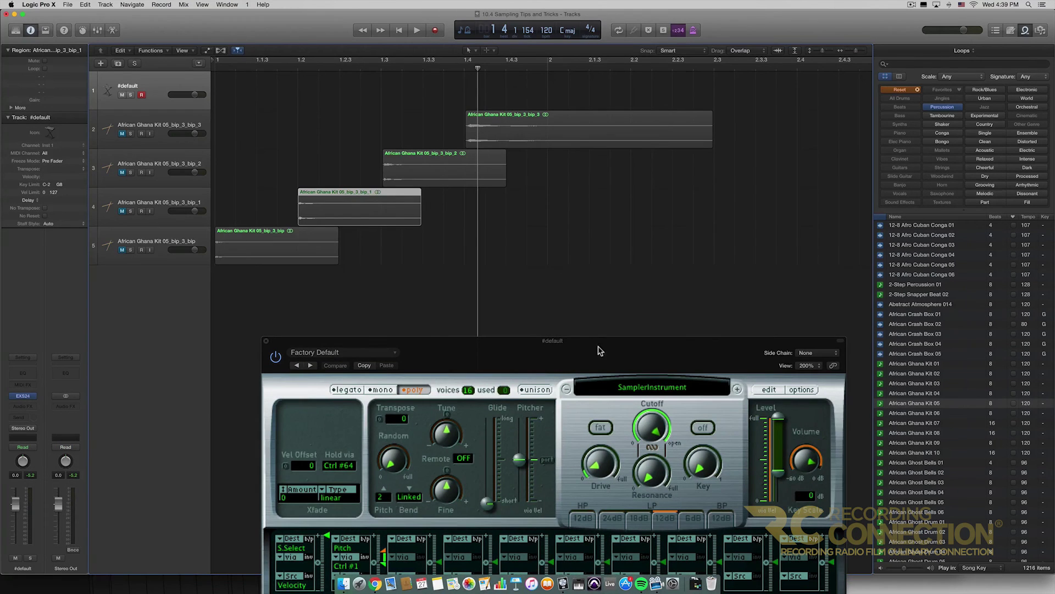
Step: Bring the whole EXS24 plug-in window into view, and close it
{"action": "left_click_drag", "start_coordinate": [599, 358], "coordinate": [571, 157]}
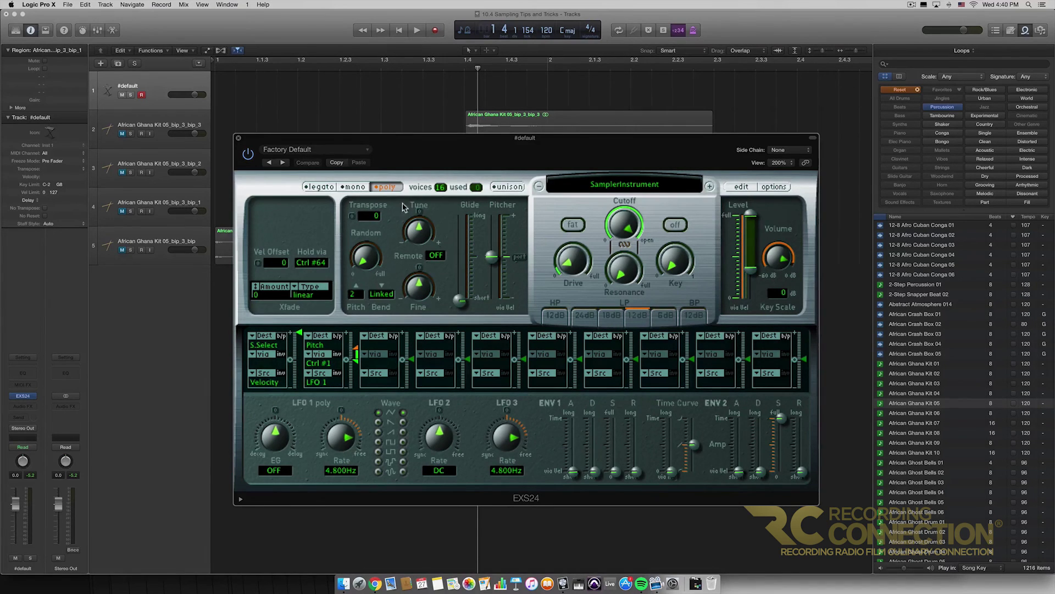
{"action": "left_click", "coordinate": [237, 138]}
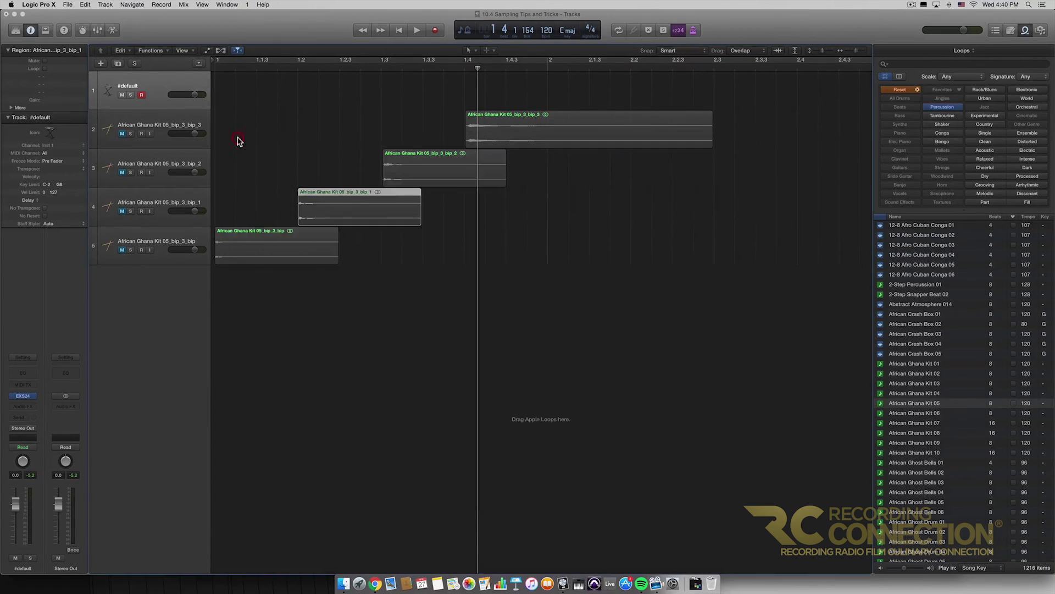